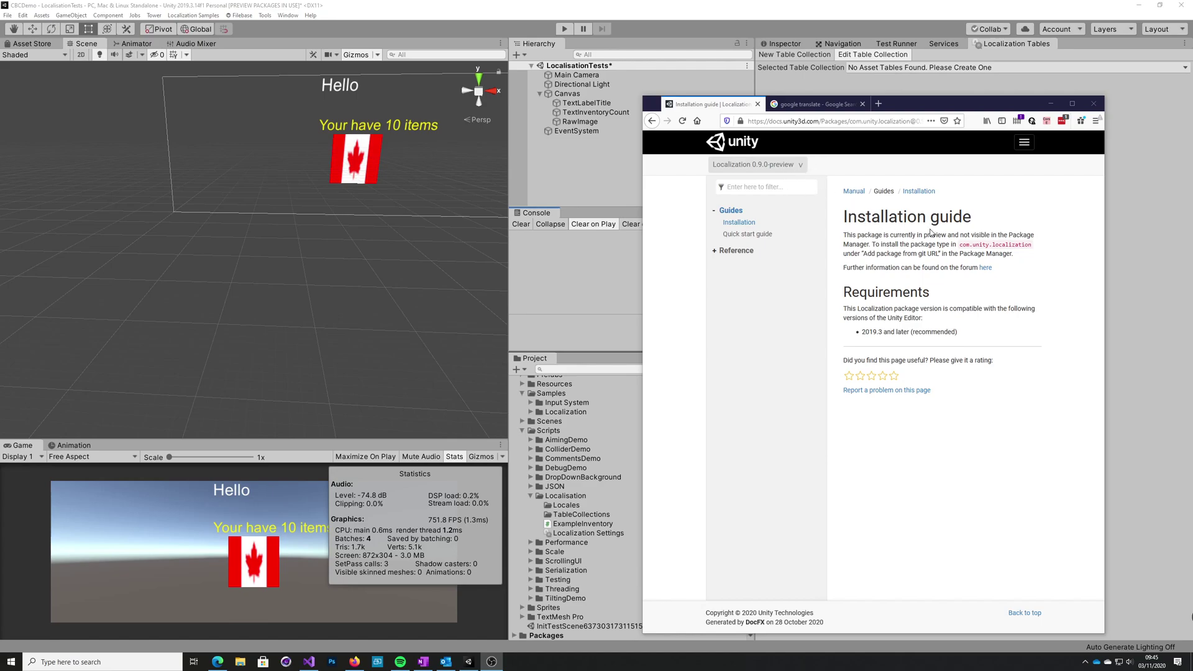
- Open the Quick Start Guide page in the Unity Localization docs
drag(961, 245, 1035, 255)
click(1024, 256)
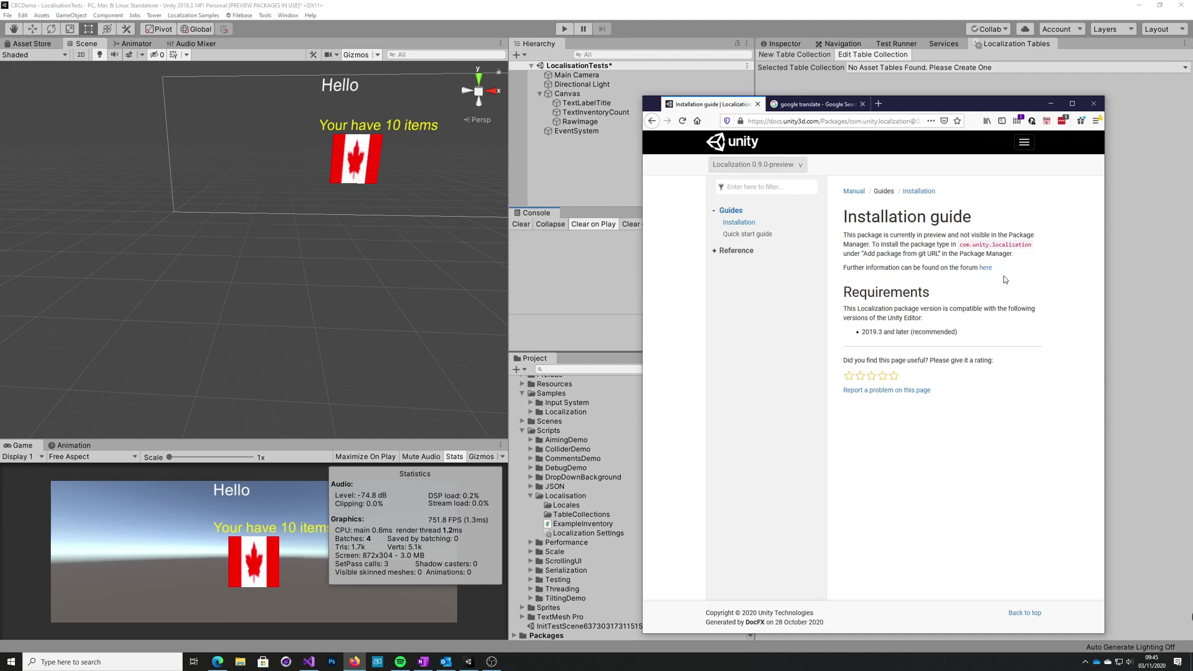
click(757, 240)
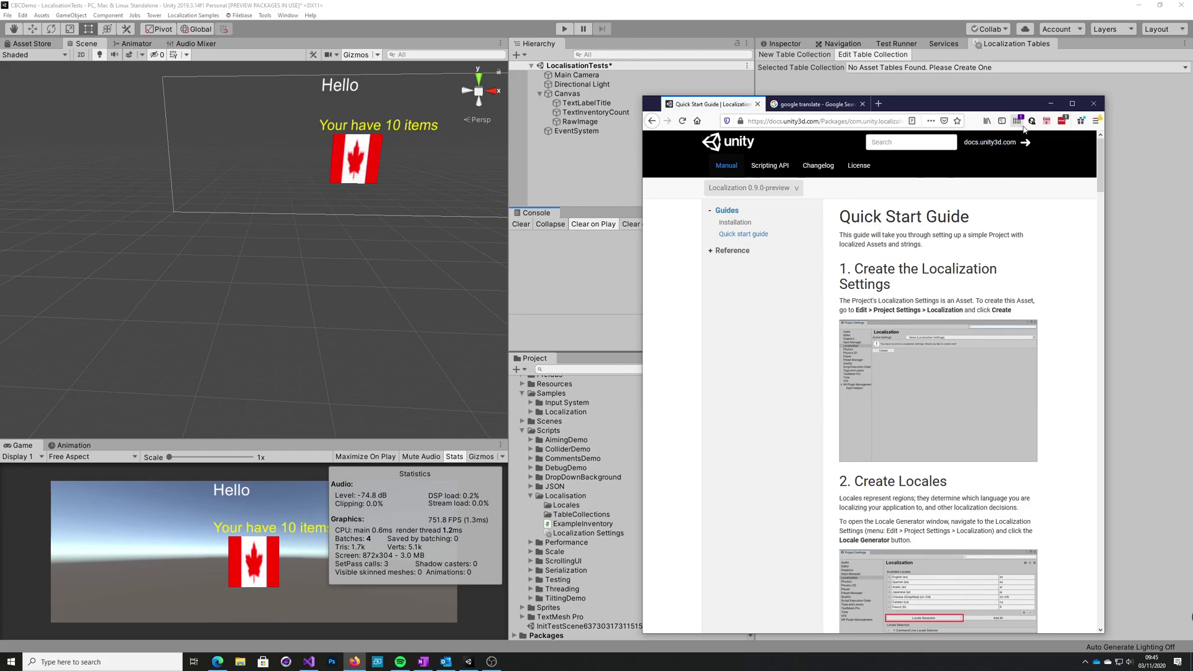
- Skim the guide's sections, then minimize Firefox to reveal the Unity editor
scroll(917, 497, down, 20)
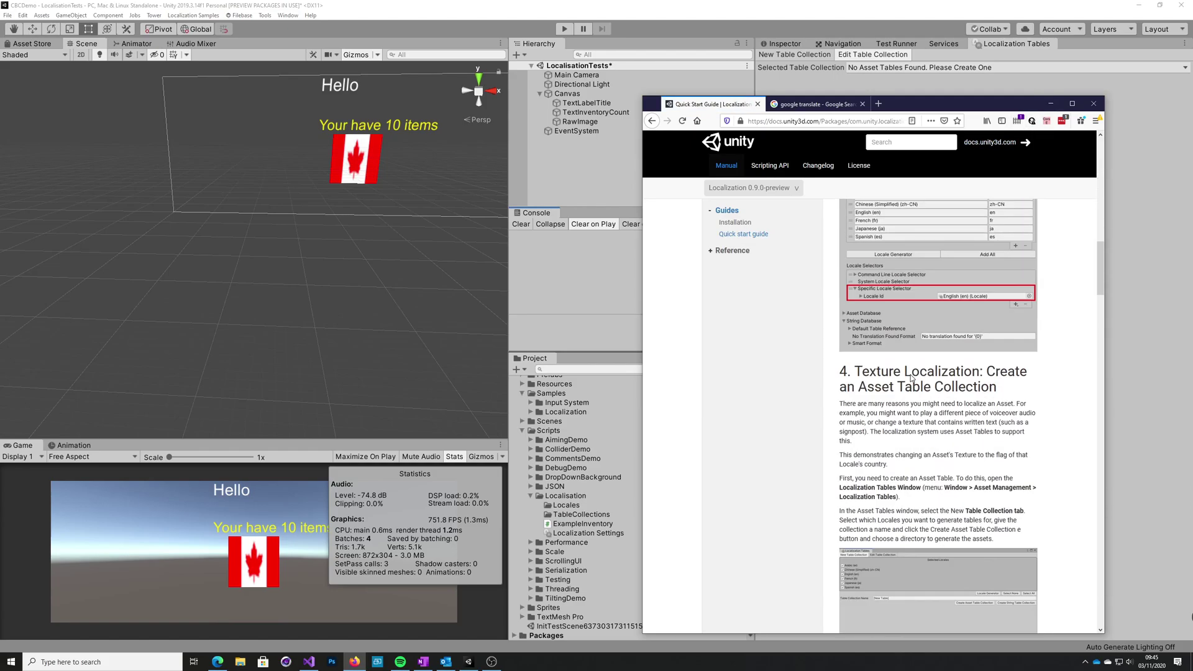
scroll(911, 377, down, 5)
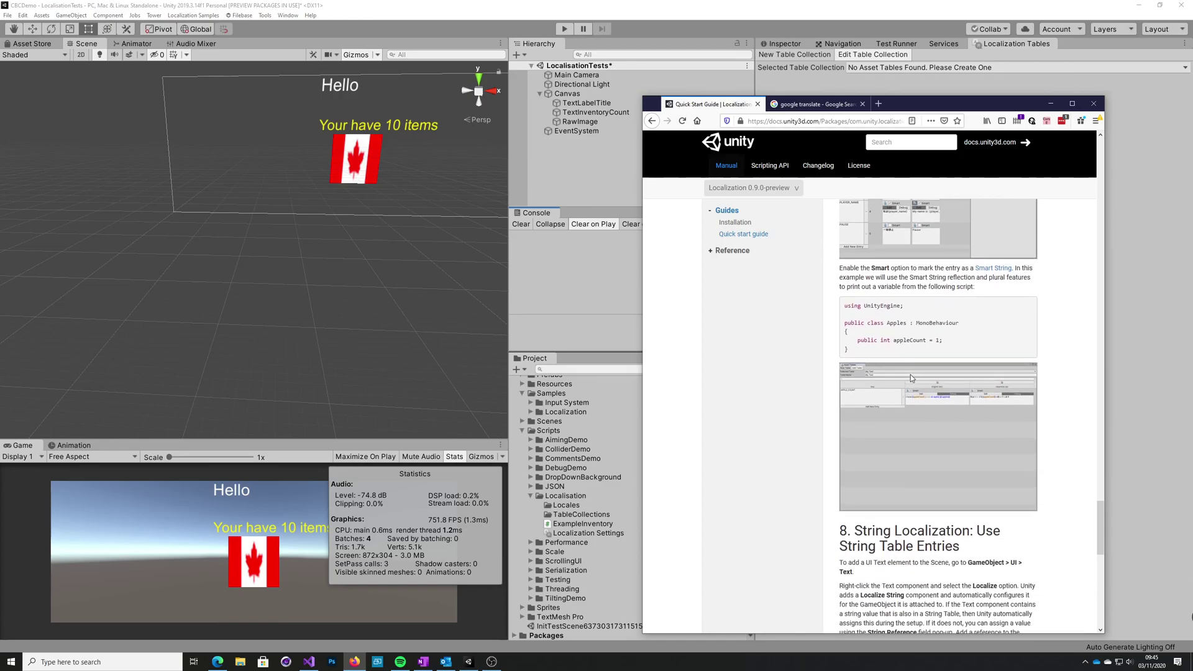
scroll(912, 373, up, 15)
scroll(911, 363, up, 10)
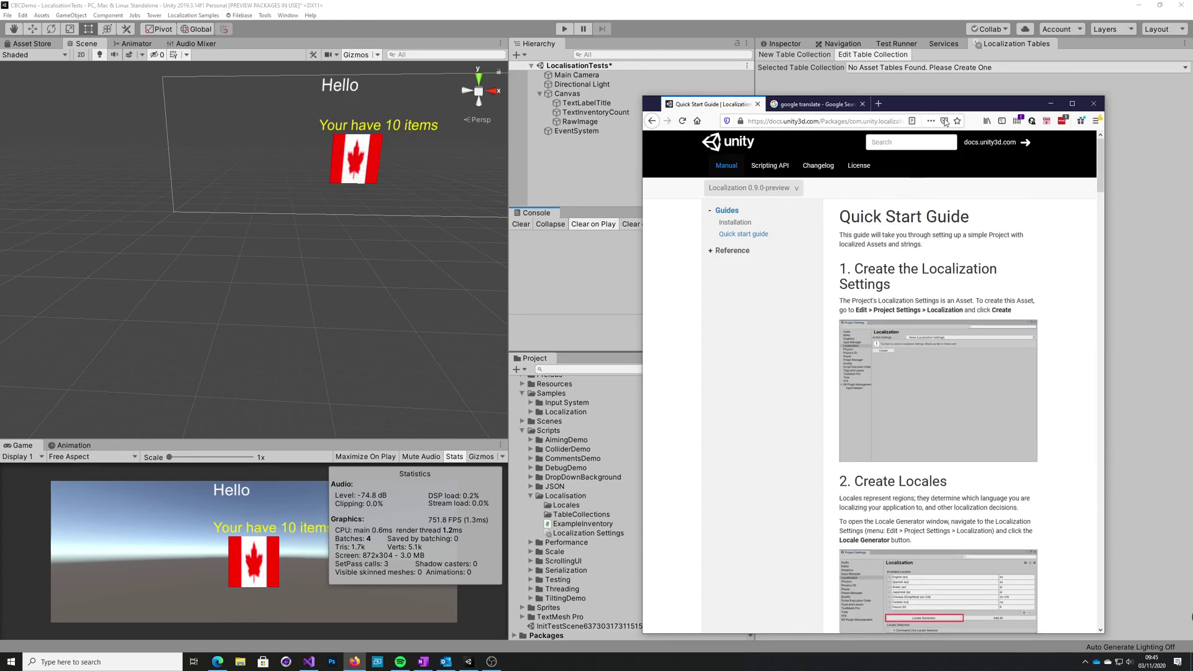
click(1051, 103)
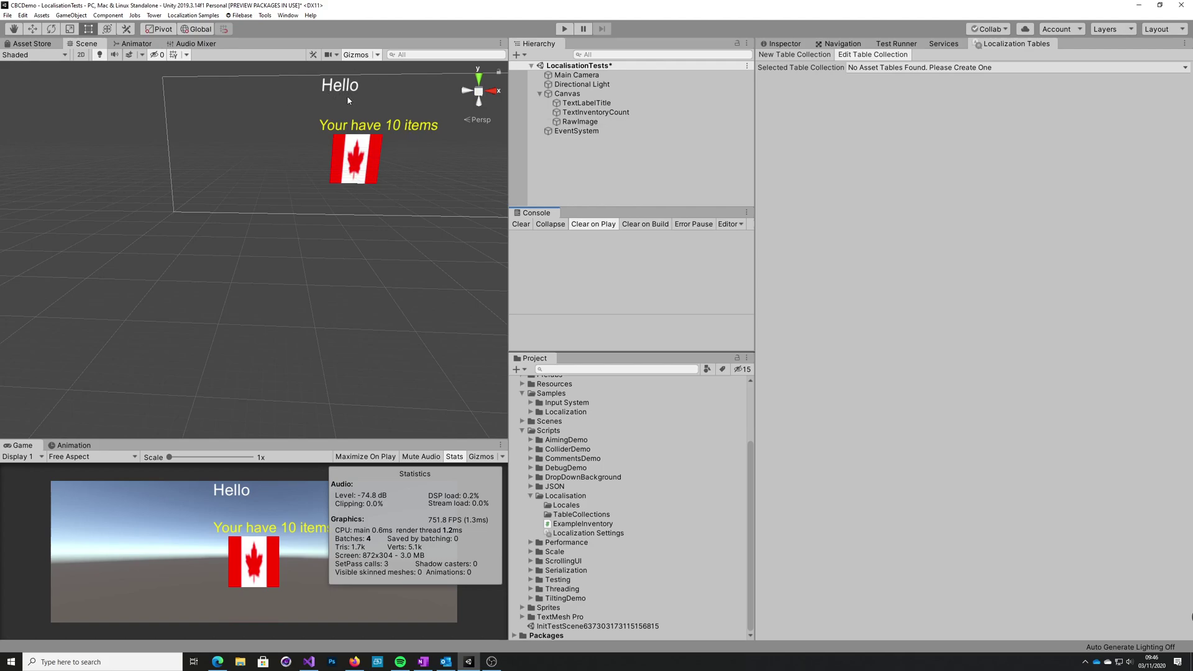
- Inspect TextLabelTitle, TextInventoryCount and the RawImage flag in the Hierarchy, then open the File menu
click(574, 104)
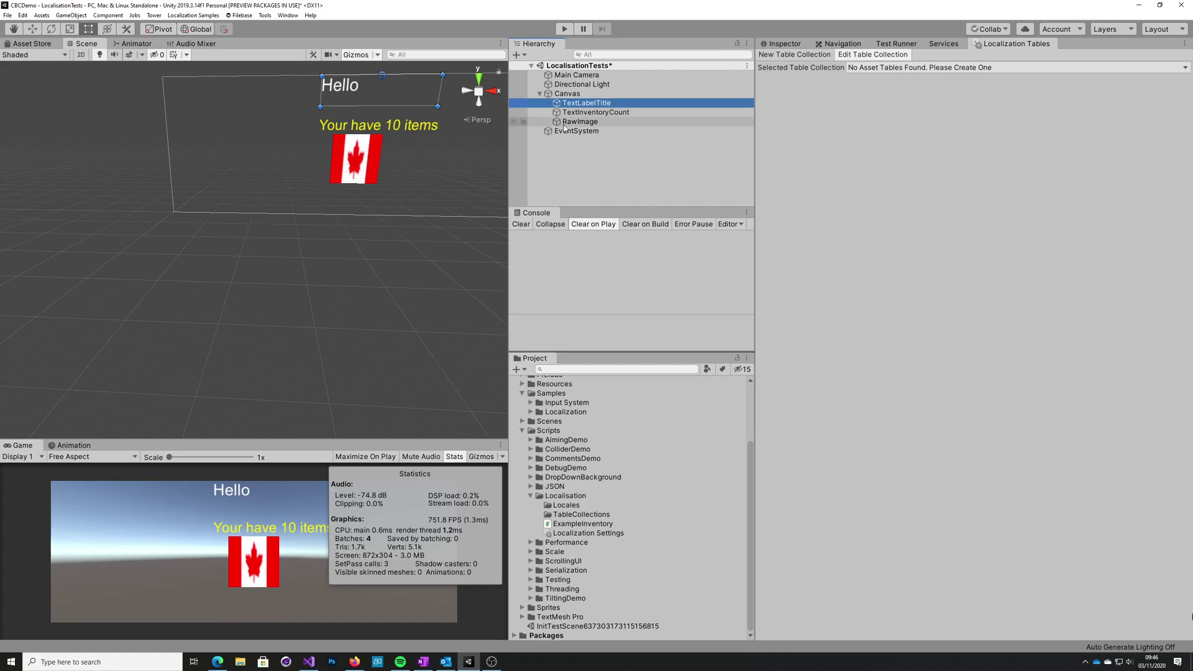
click(584, 113)
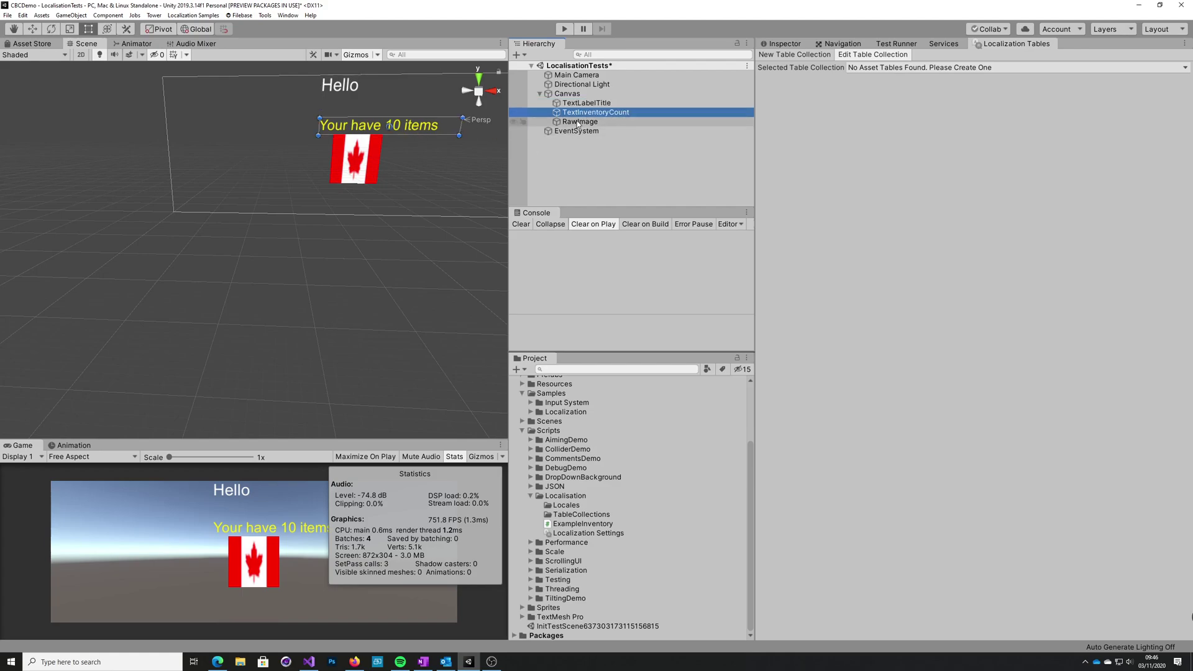
click(577, 122)
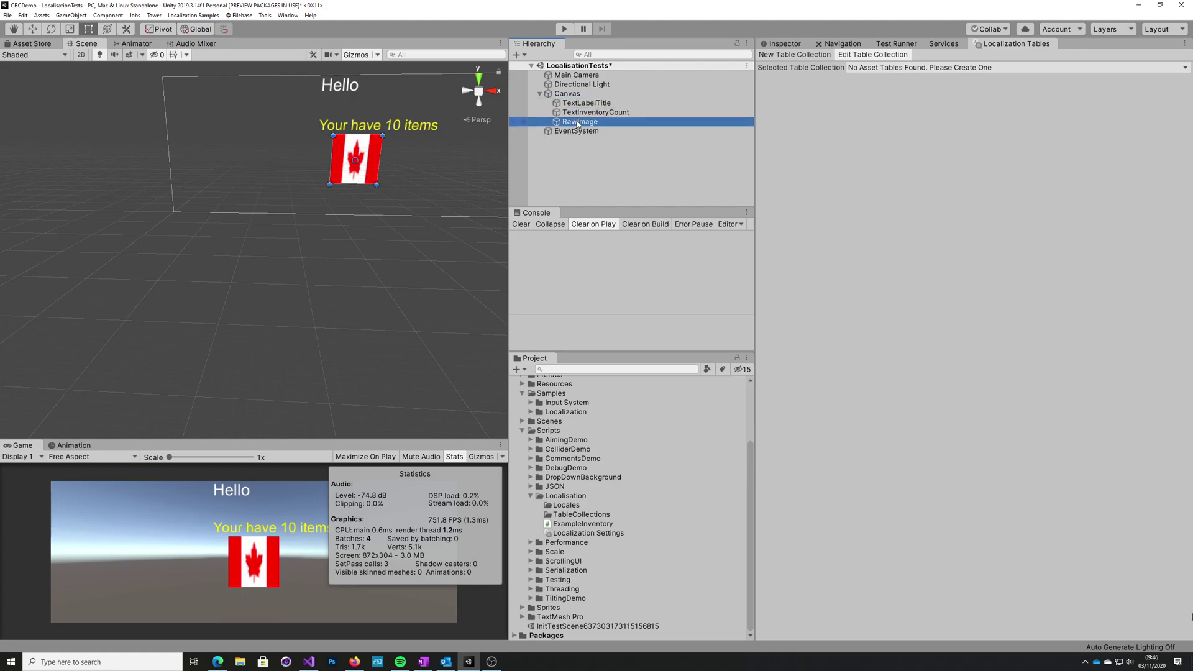
click(7, 15)
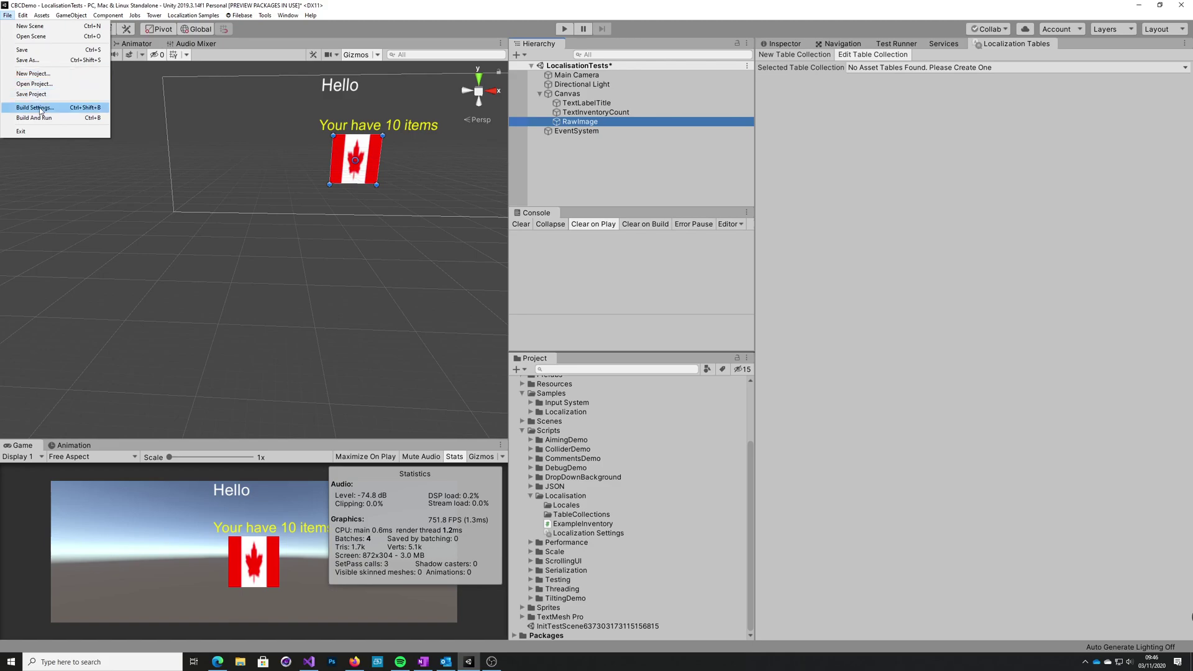
- Show the Localization page of Project Settings and check the empty Available Locales picker
mouse_move(23, 16)
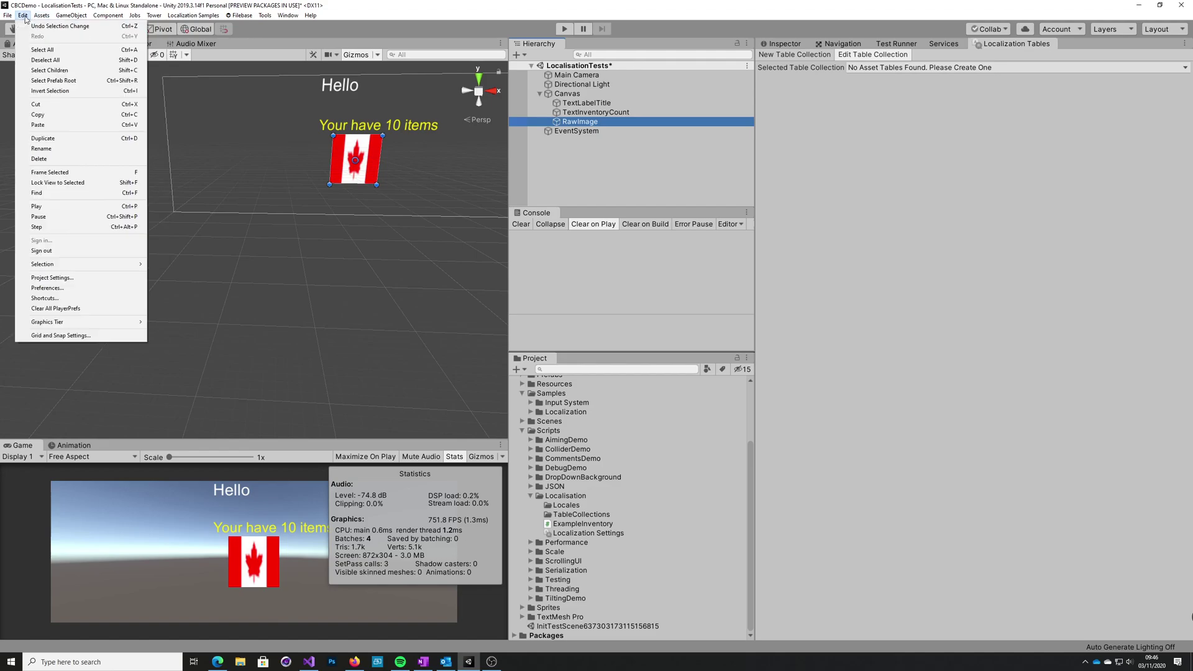
click(69, 278)
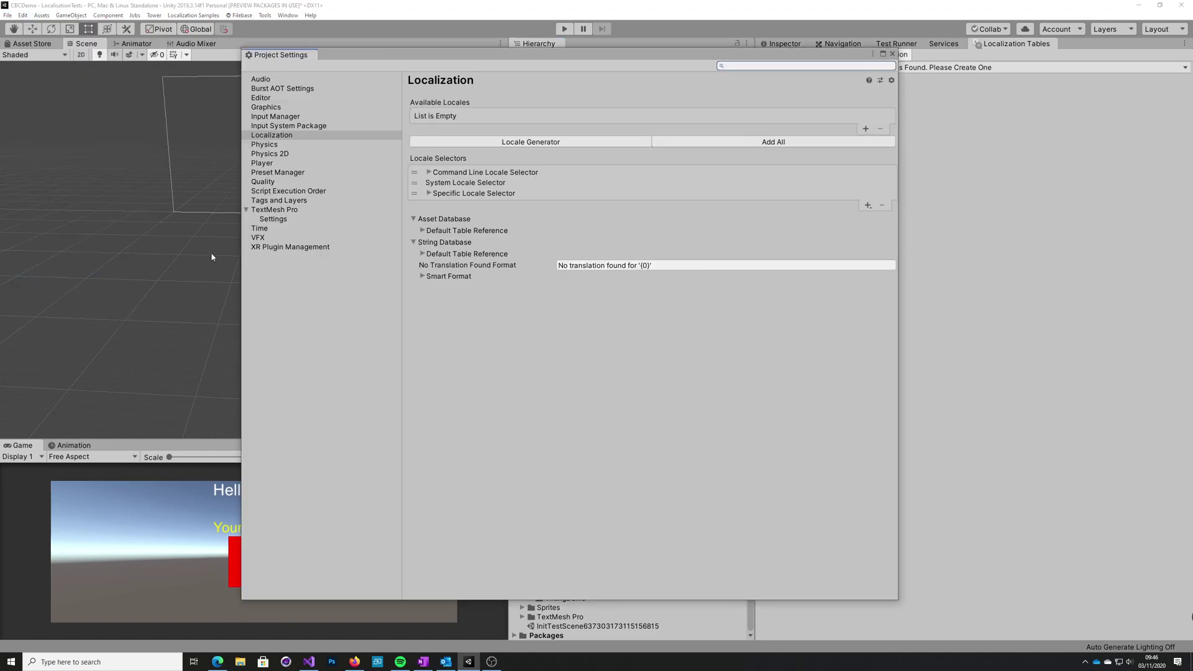
click(271, 140)
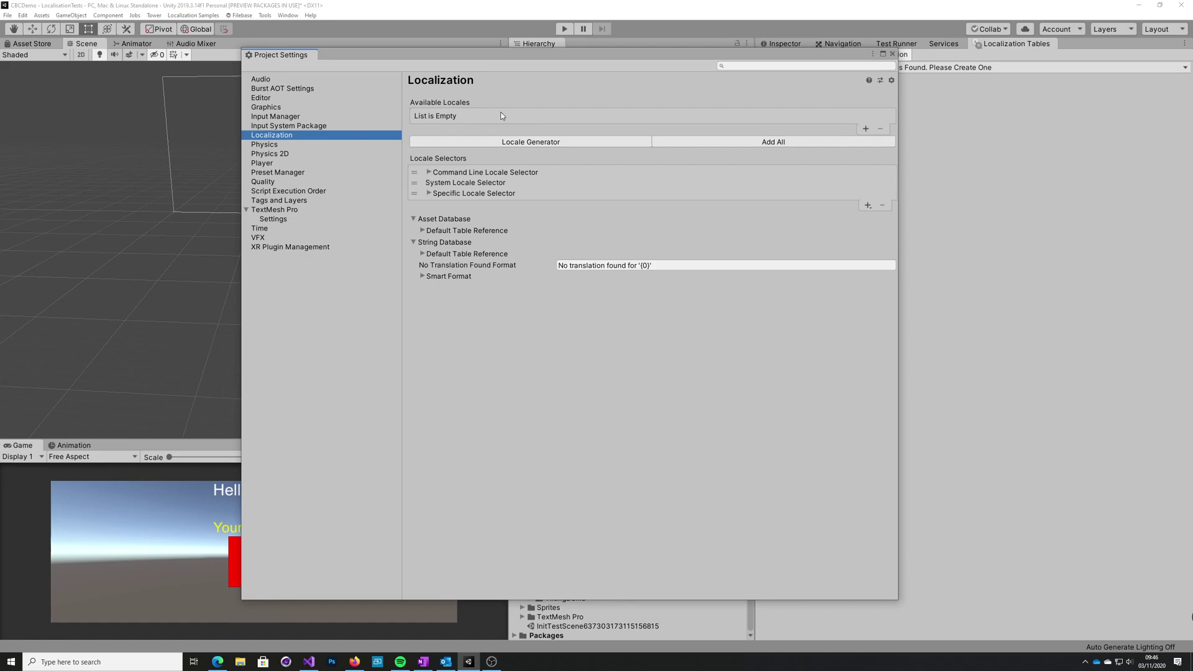
click(866, 130)
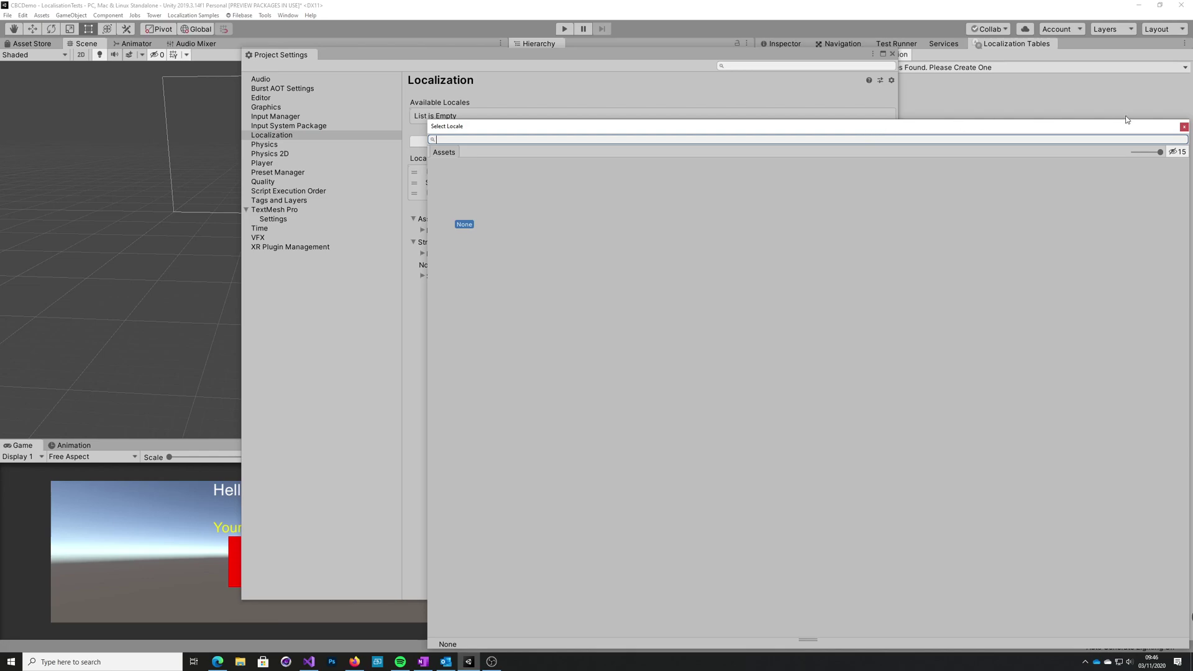
click(1184, 127)
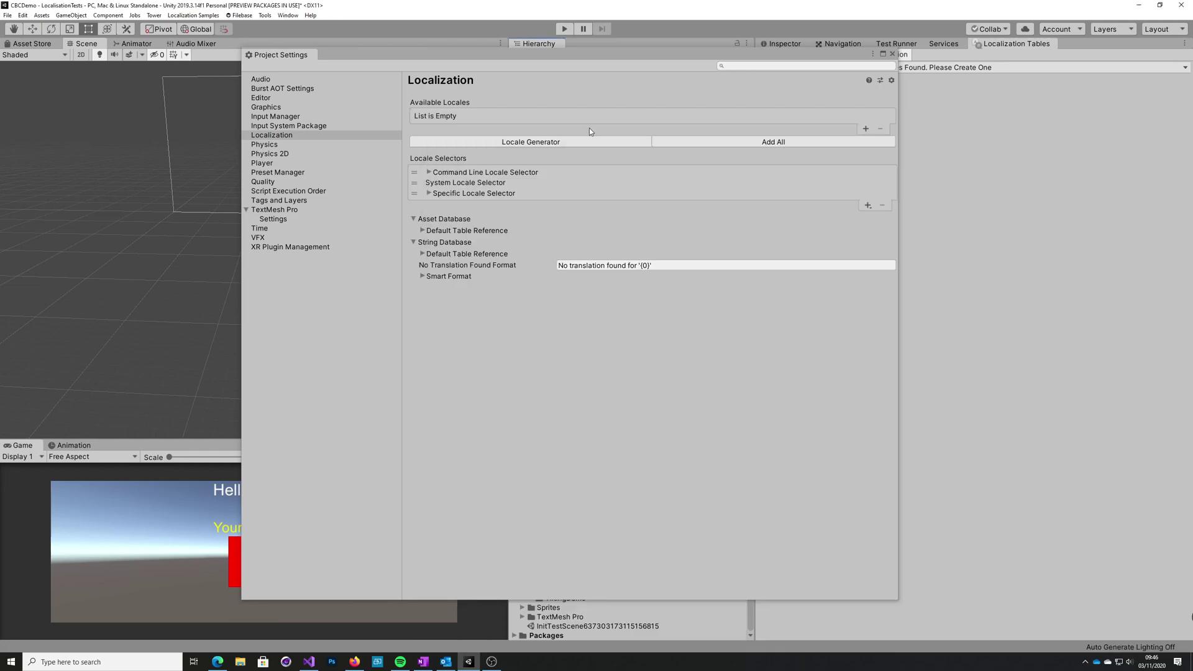
- Generate English (en) and Spanish (es) locales with the Locale Generator
click(553, 145)
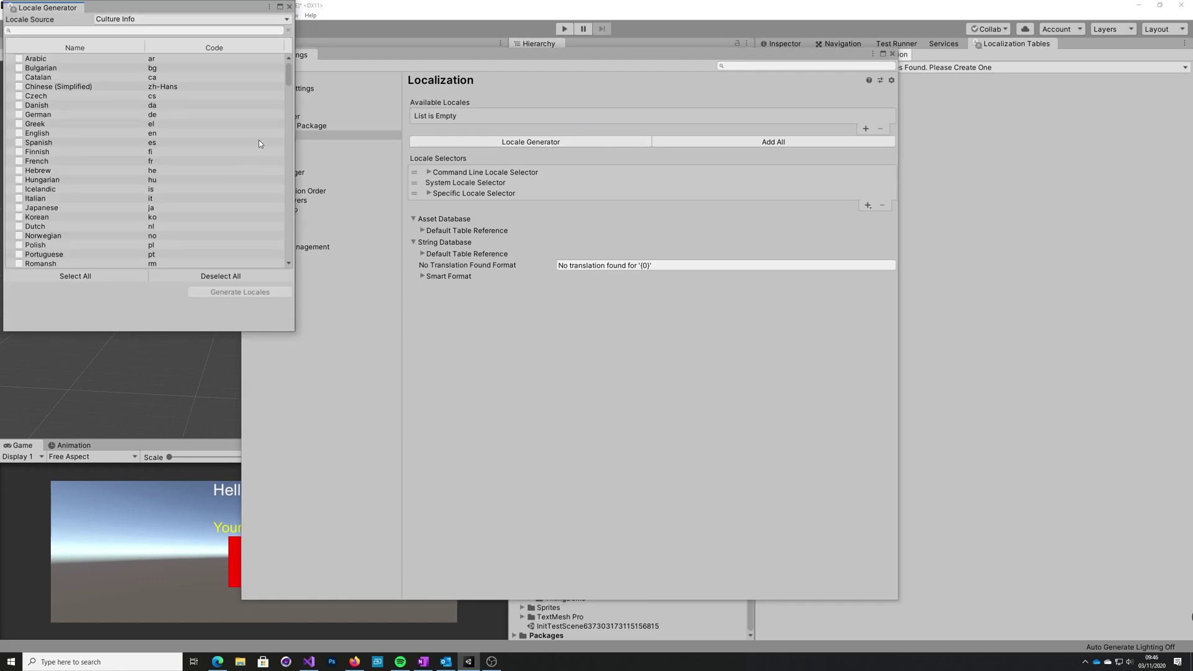
click(19, 133)
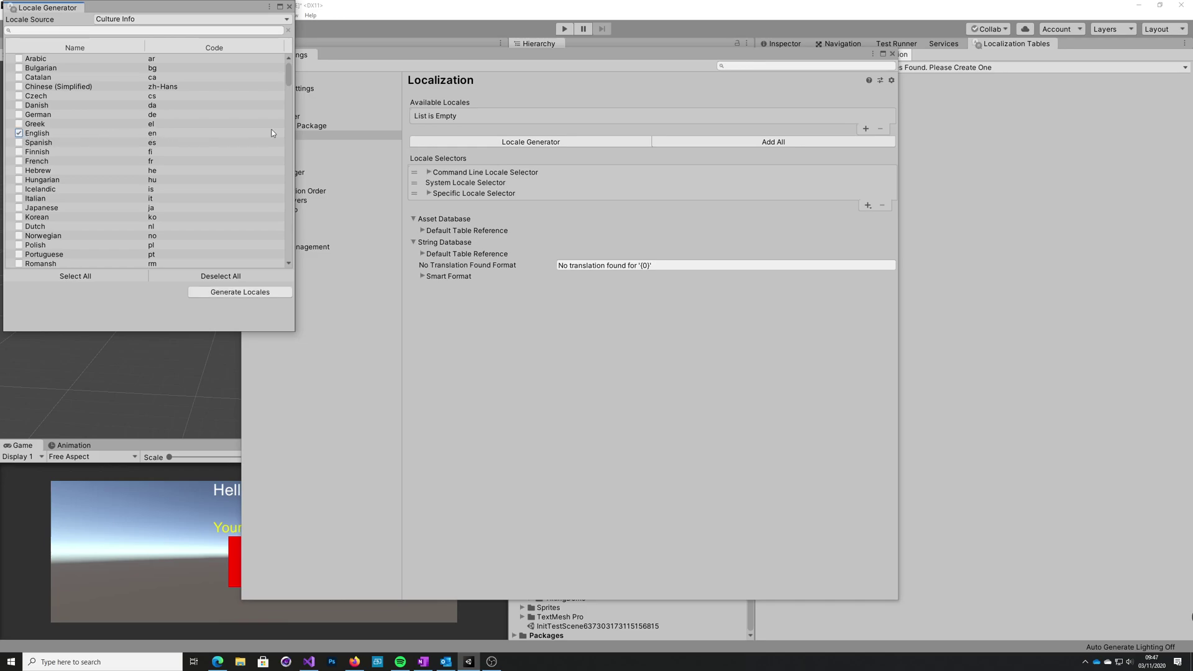
drag(290, 68, 290, 250)
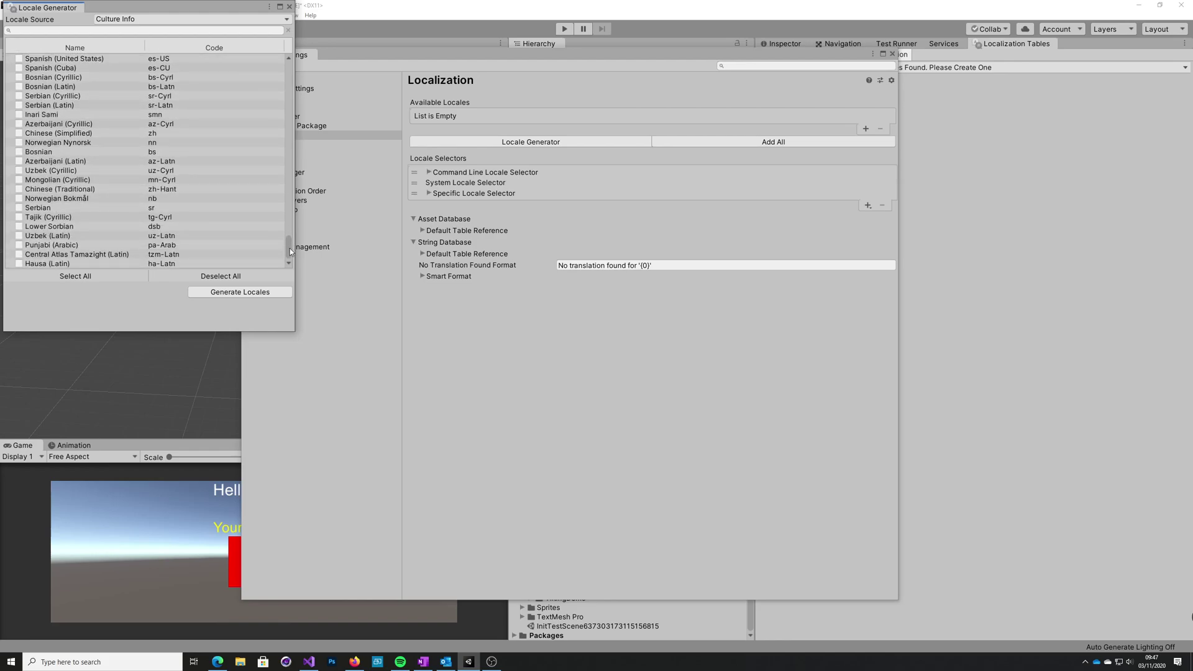
drag(292, 257, 292, 237)
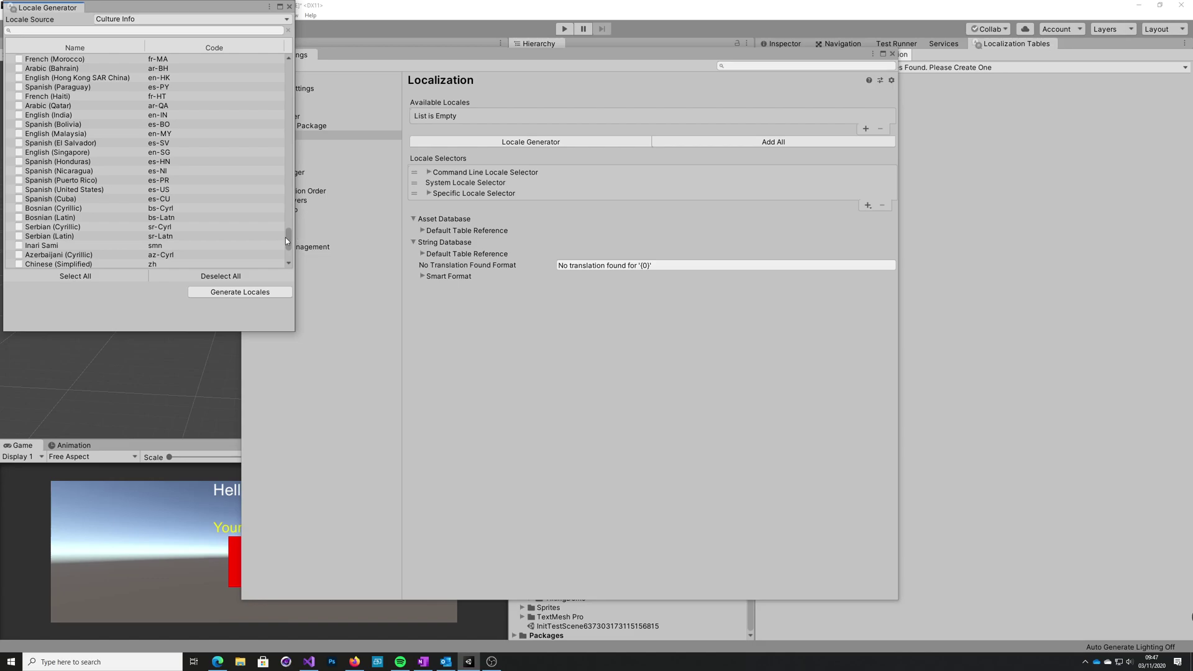
drag(286, 237, 295, 60)
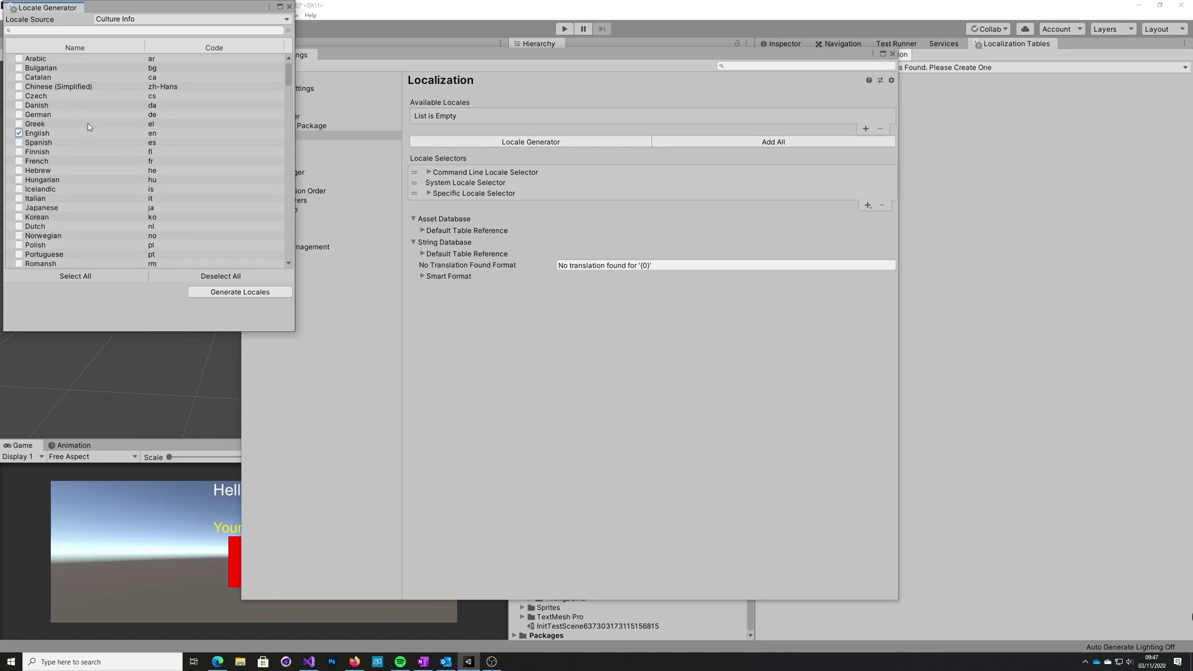
click(18, 142)
click(234, 294)
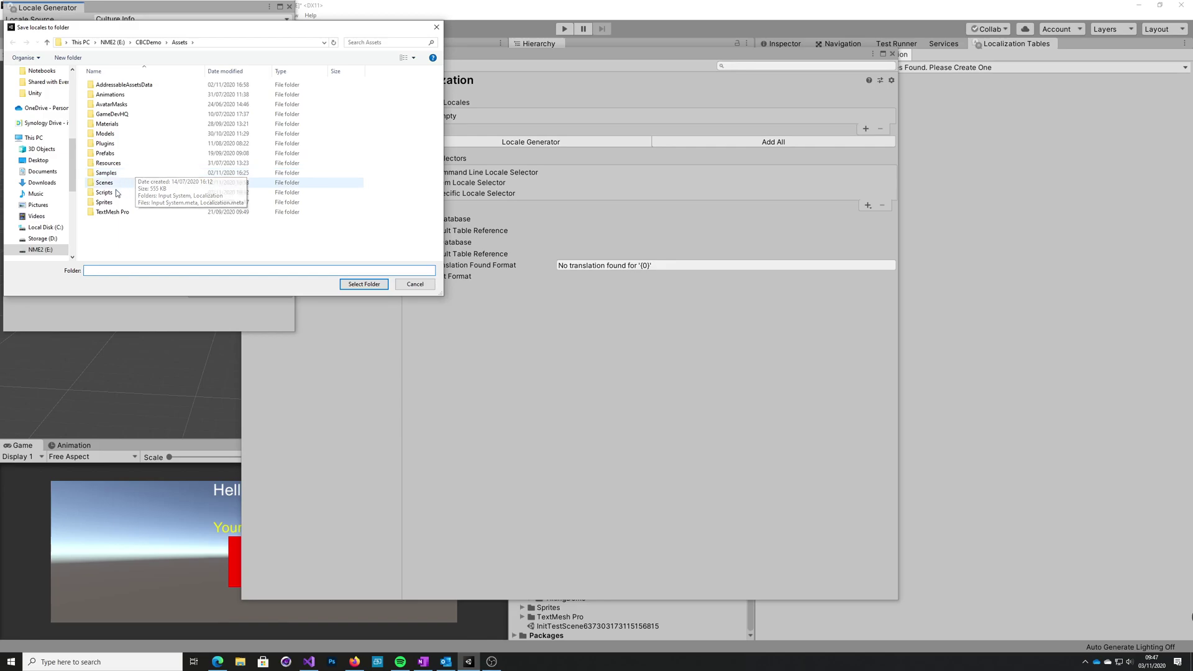
- Save the locales into Scripts/Localisation/Locales and close Project Settings
double_click(104, 192)
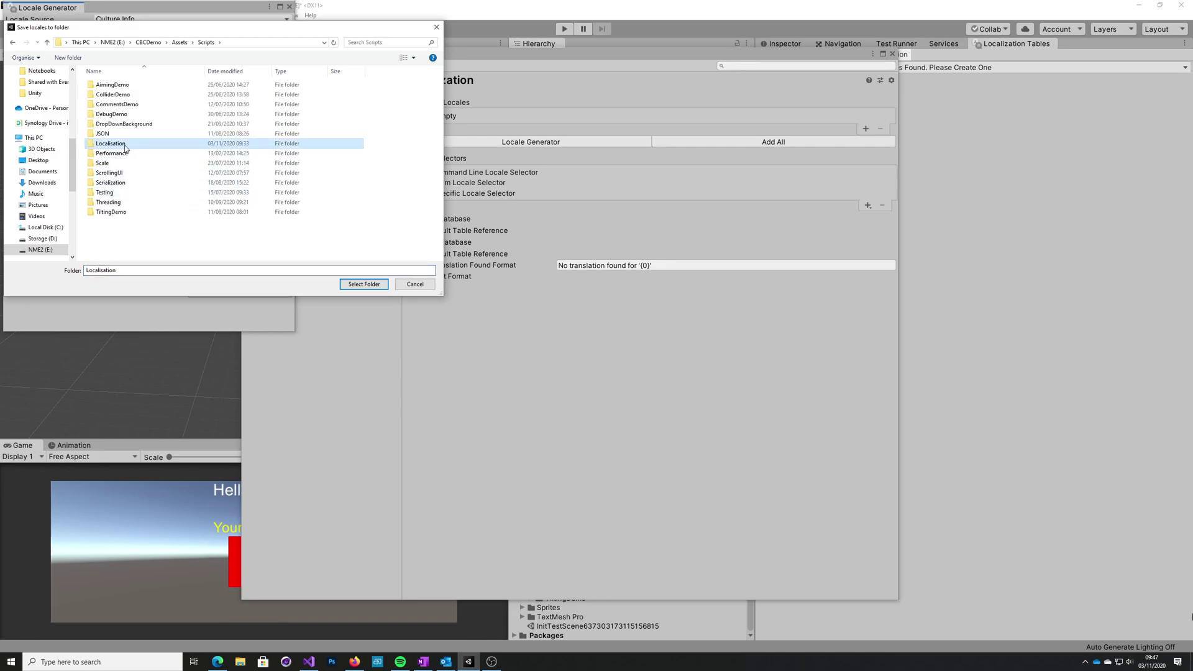
double_click(127, 146)
double_click(128, 87)
click(359, 284)
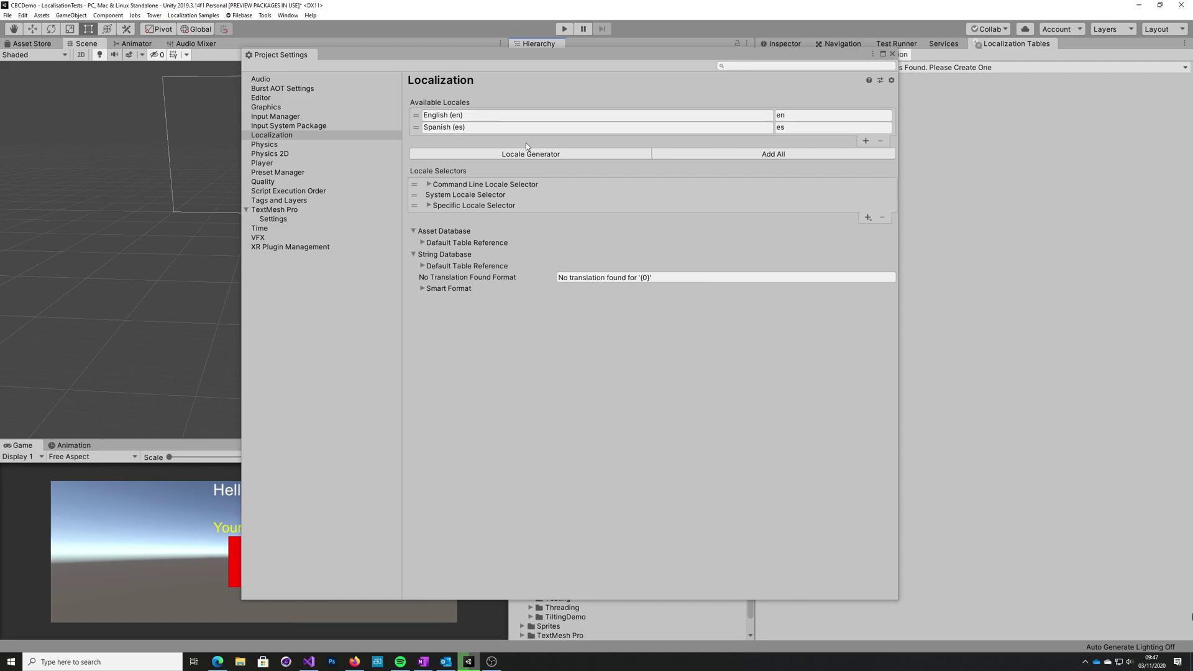
click(892, 55)
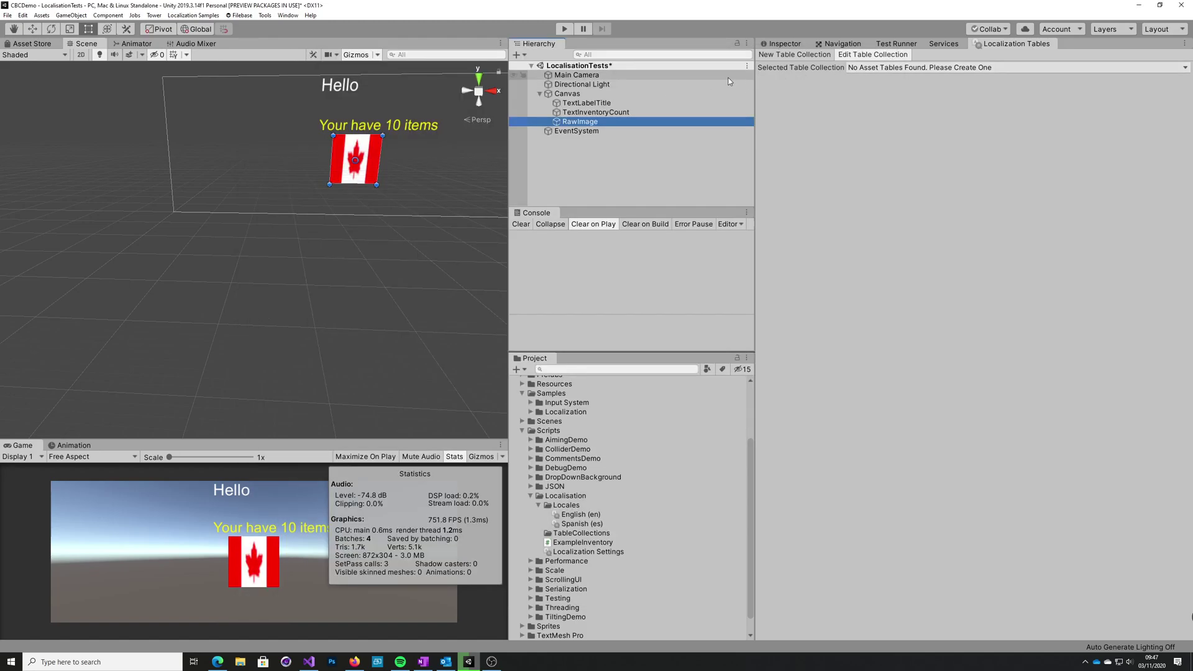
- Browse the Window, Tools and Assets > Create > Localization menus for creation options
click(288, 16)
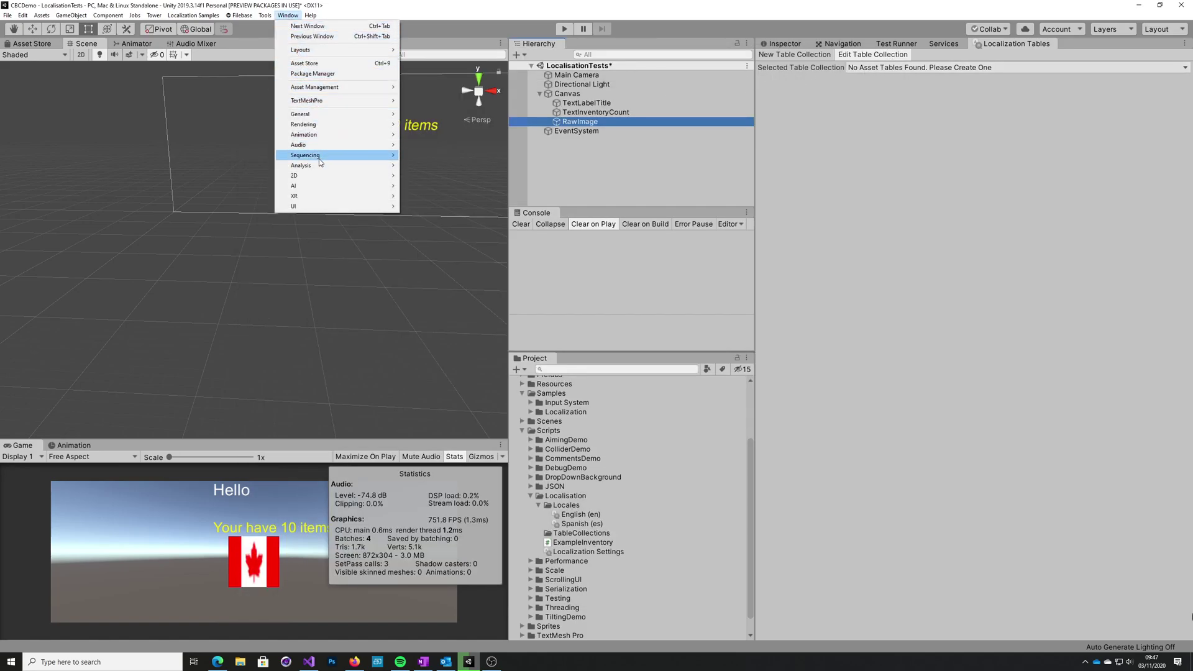
mouse_move(319, 160)
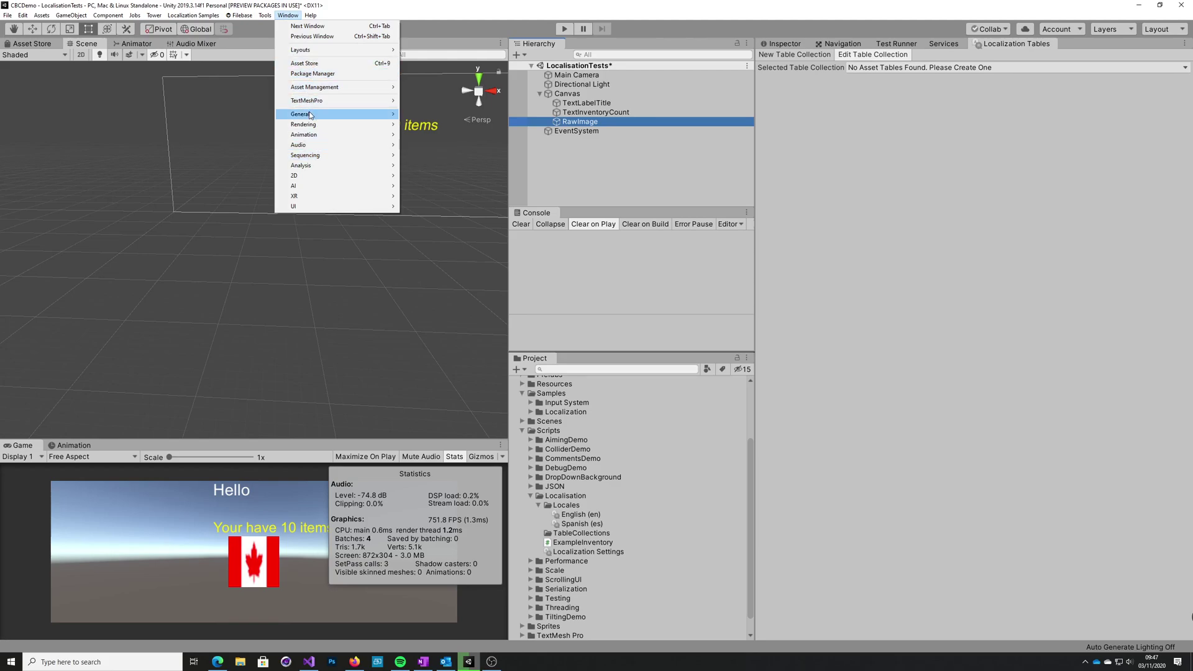
mouse_move(311, 116)
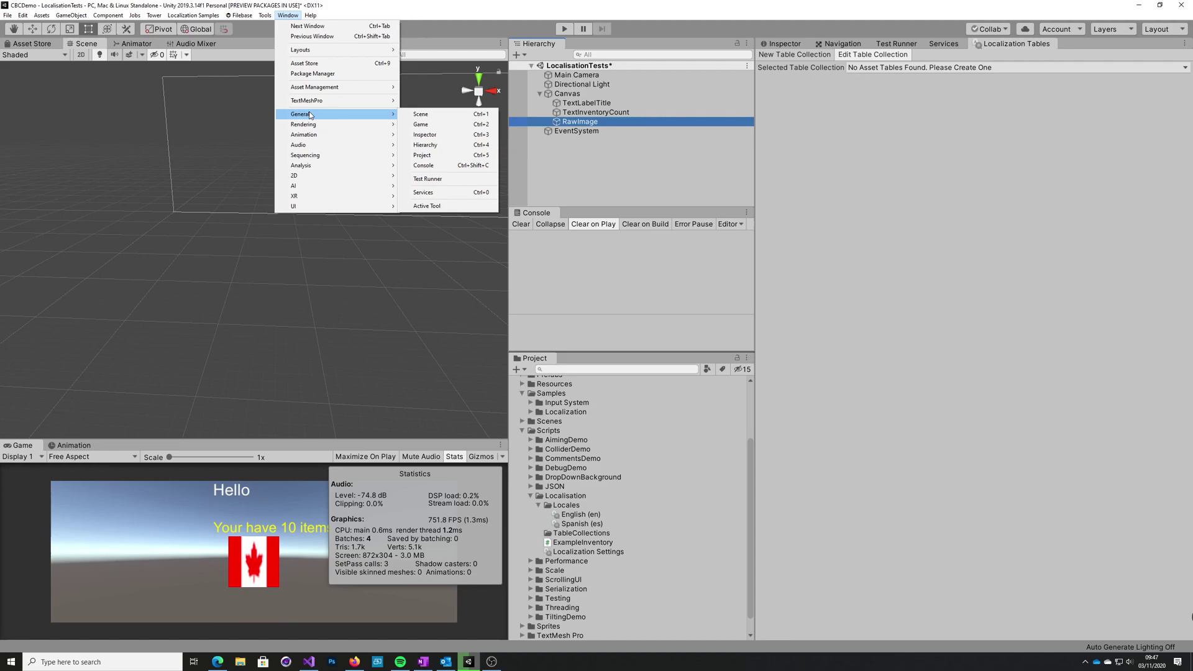
mouse_move(266, 19)
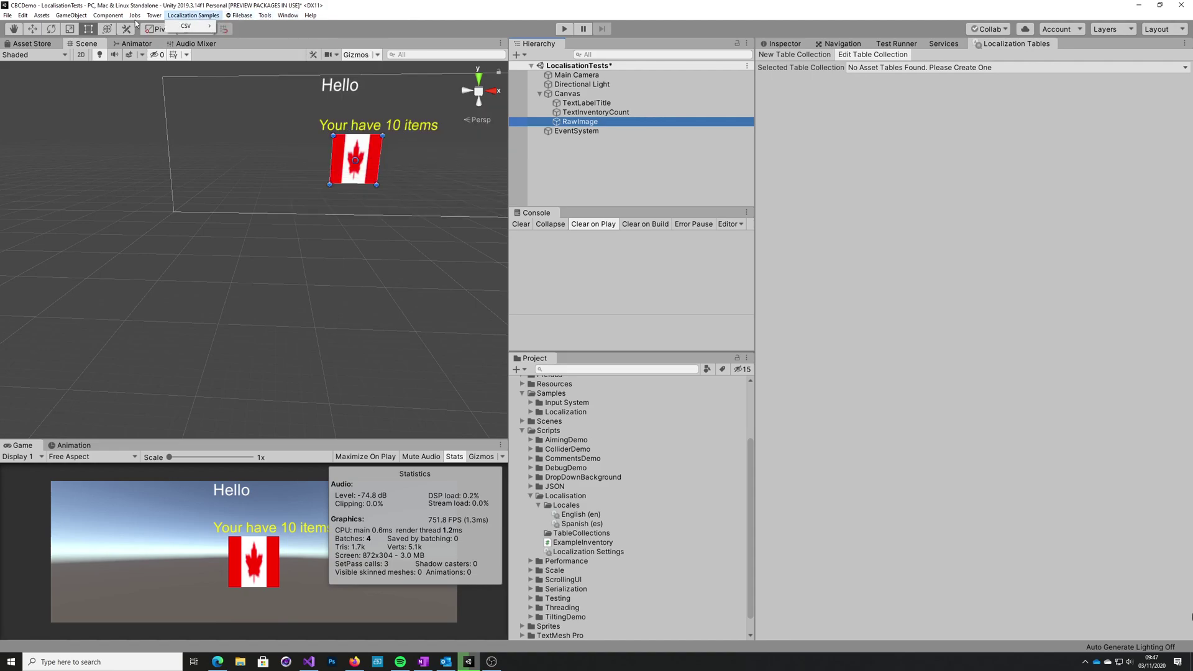
mouse_move(41, 15)
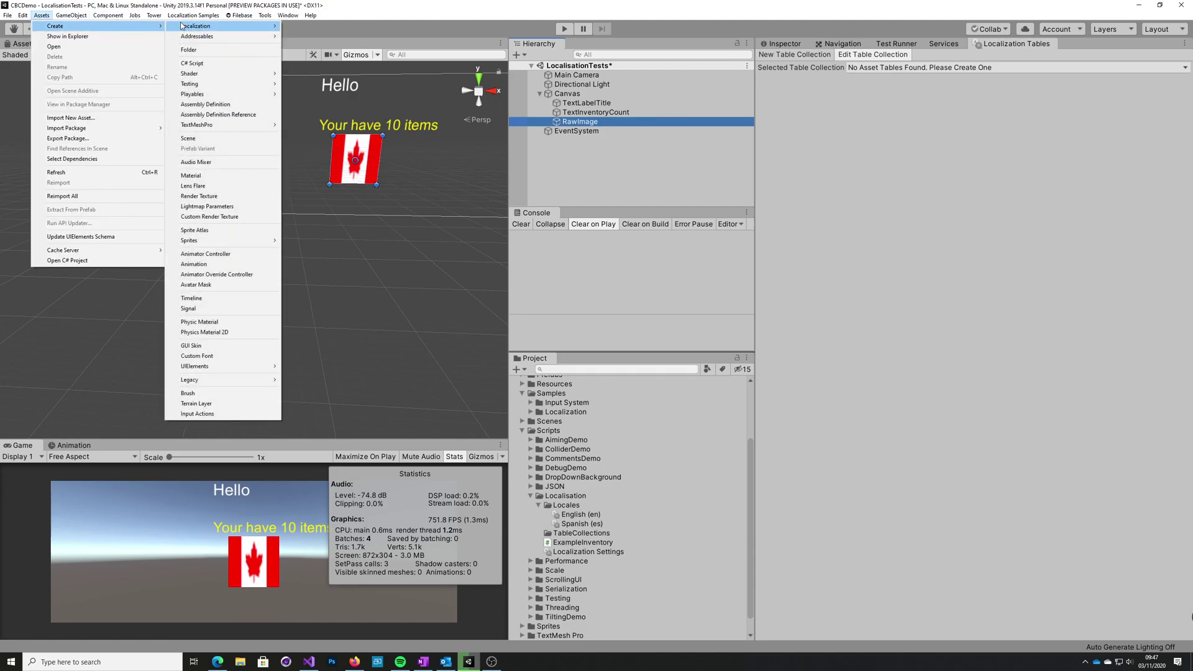
mouse_move(186, 29)
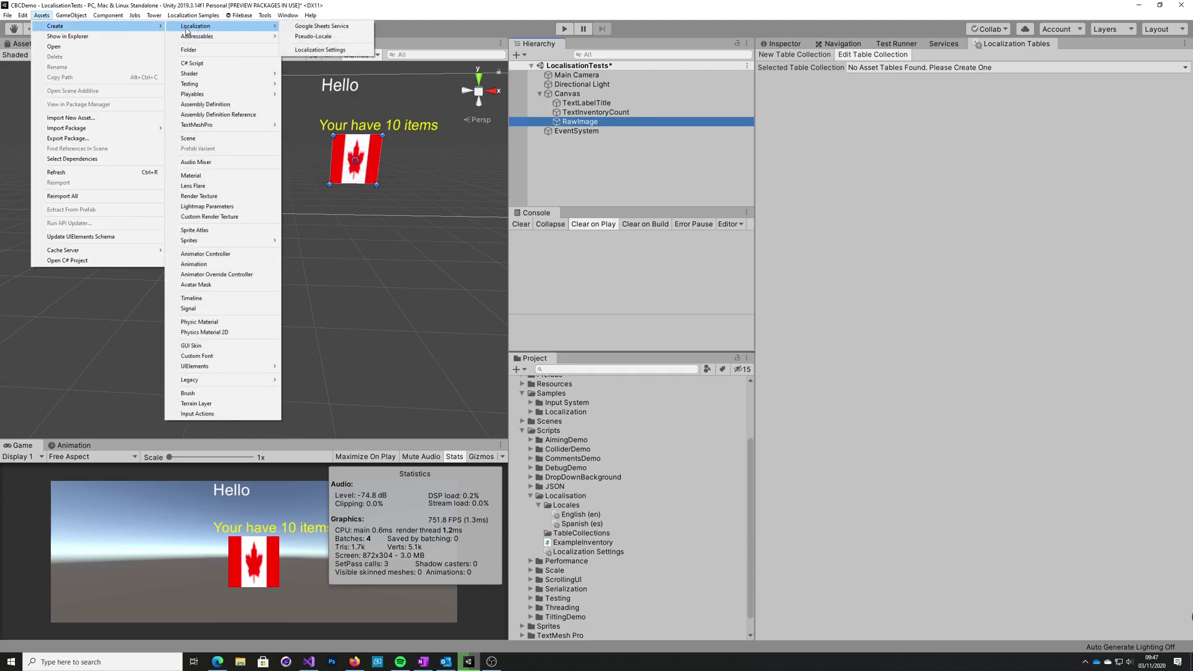
- Create Localization Settings over Scripts/Localisation/Localization Settings.asset and make them active
click(320, 50)
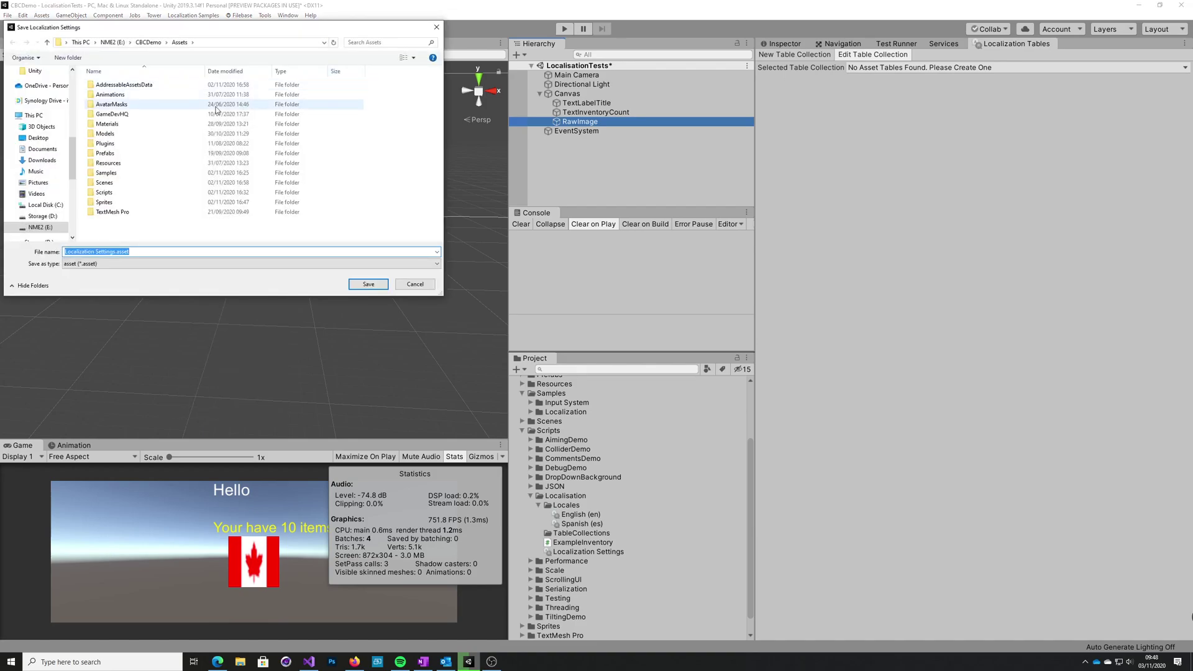
double_click(112, 194)
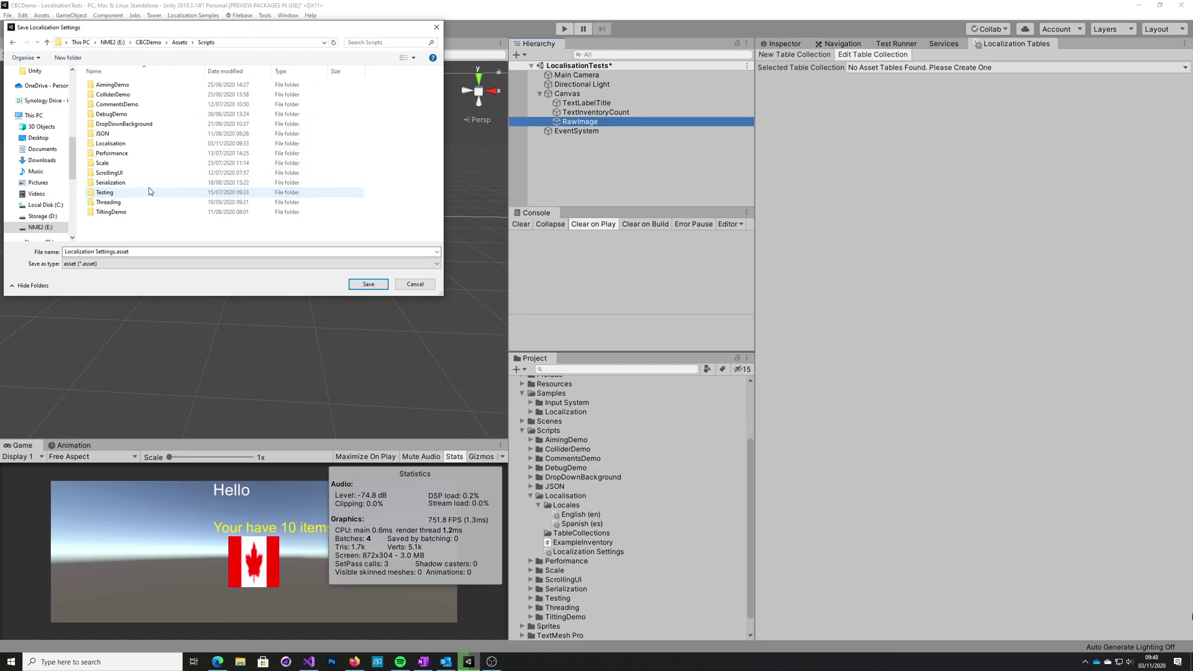
double_click(126, 144)
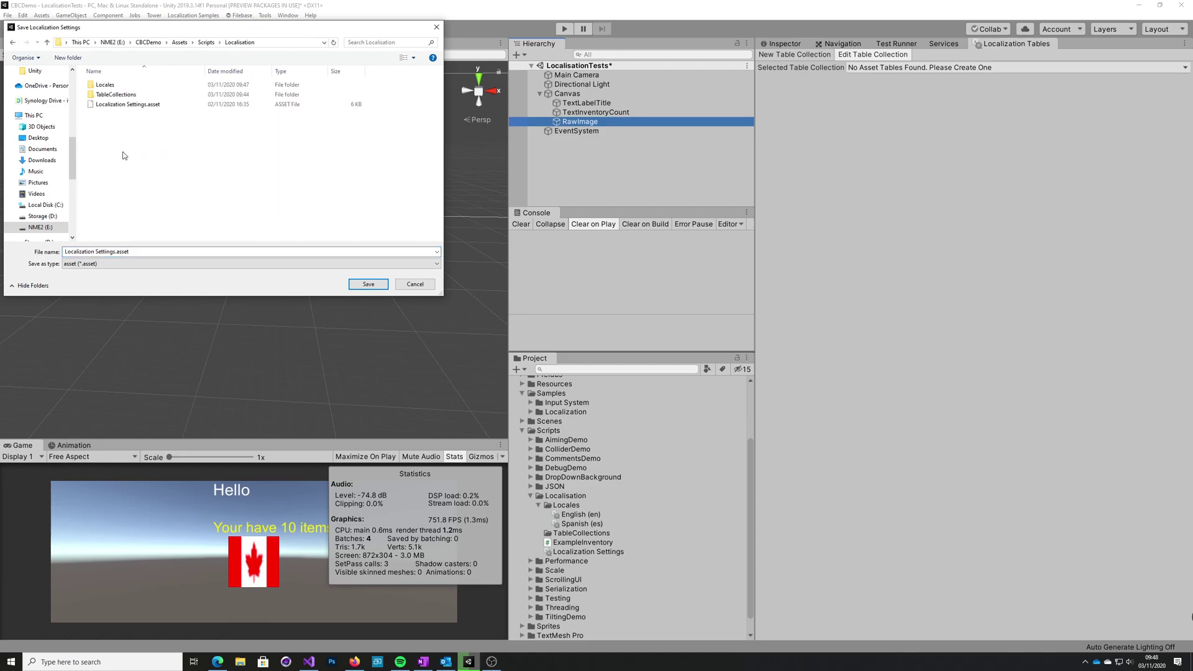
click(122, 105)
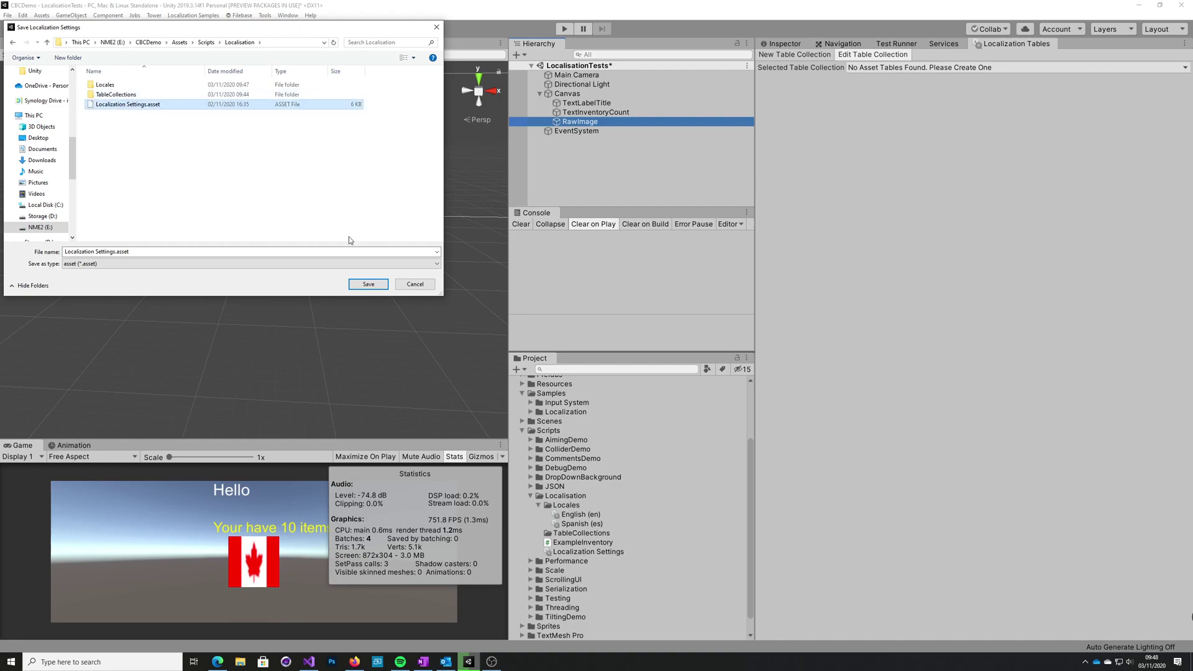
click(367, 285)
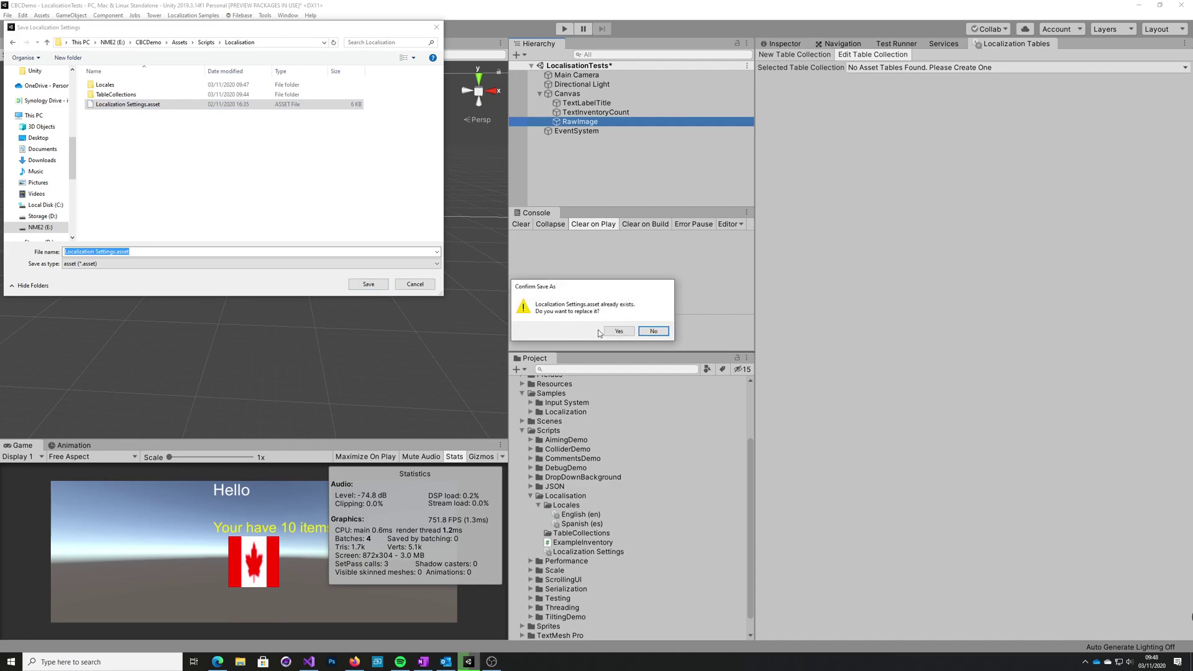
click(620, 350)
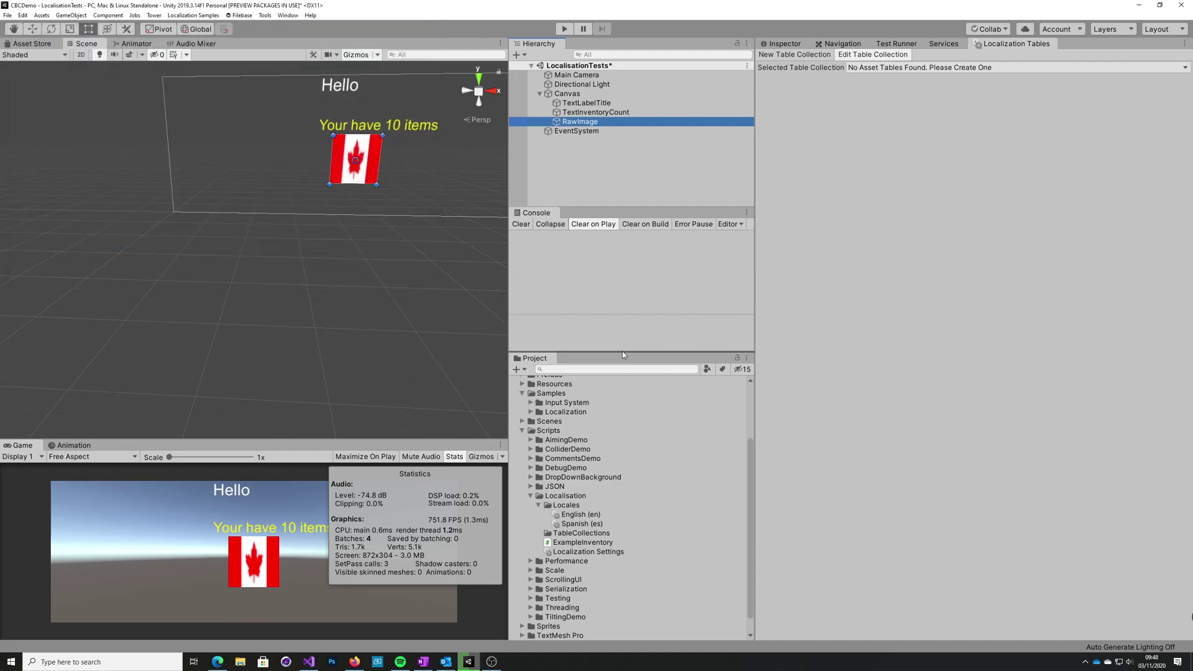
- Switch to New Table Collection, then close the Localization Tables tab
click(798, 56)
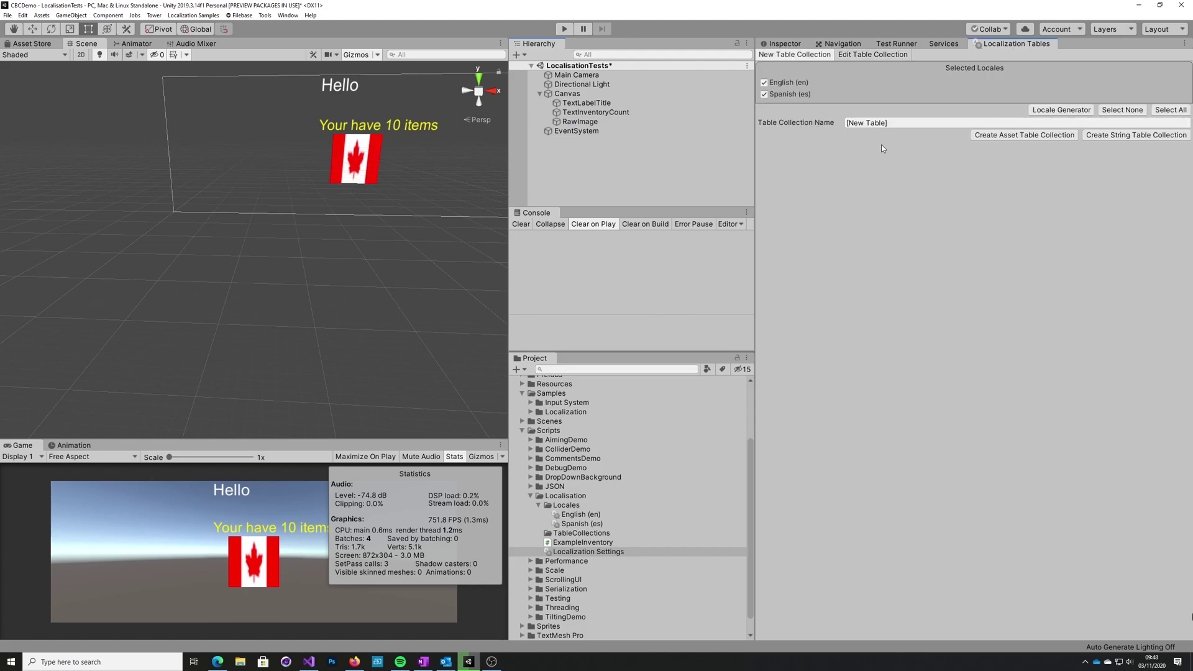
right_click(995, 49)
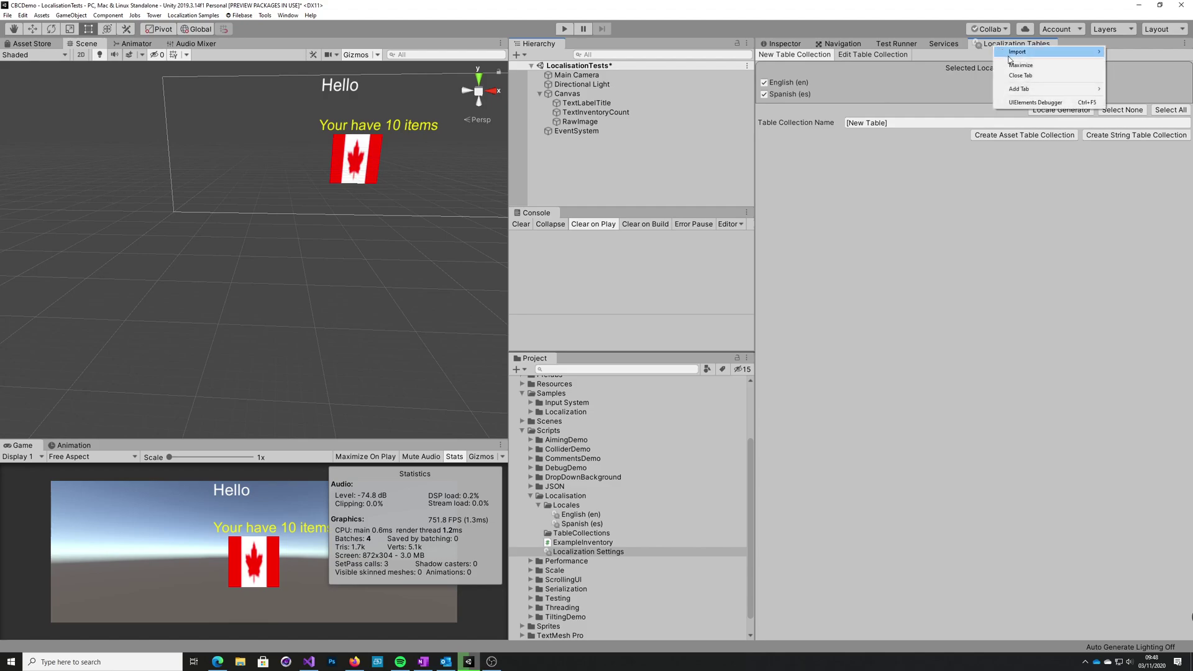
click(1020, 75)
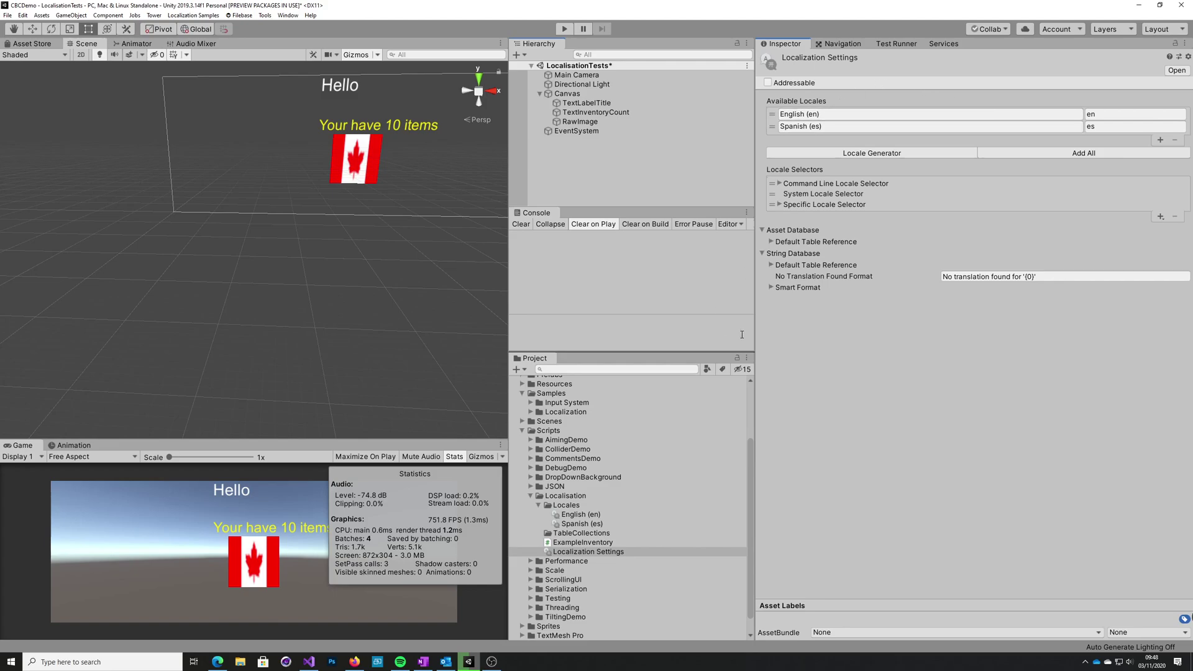
click(288, 15)
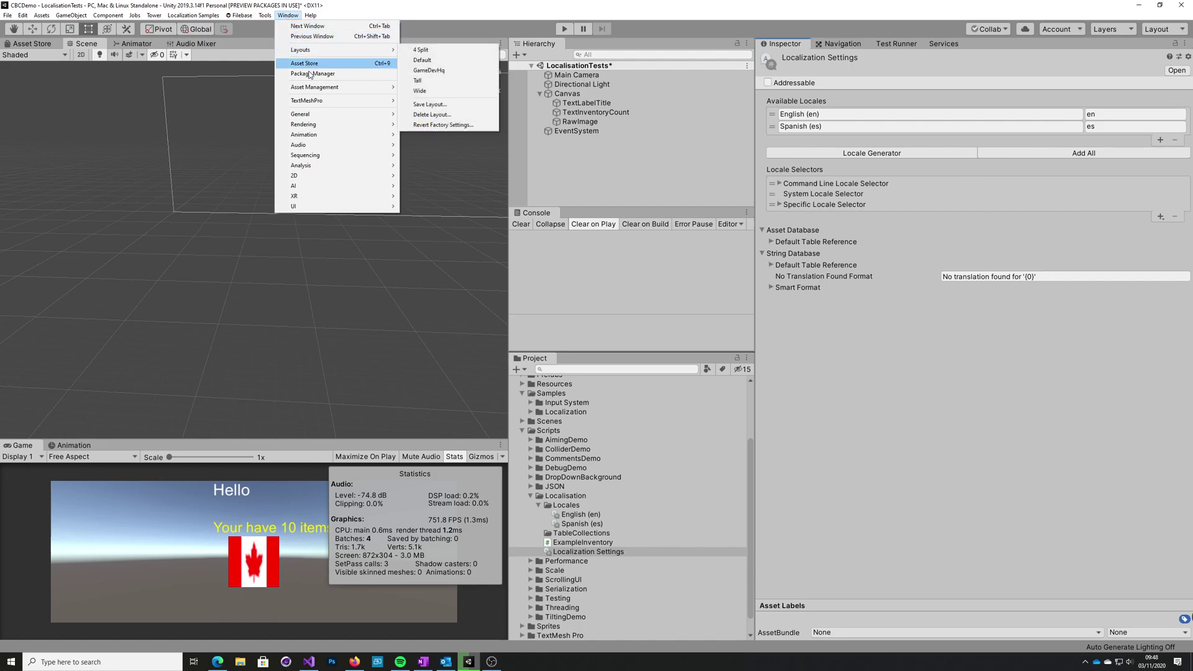
mouse_move(314, 105)
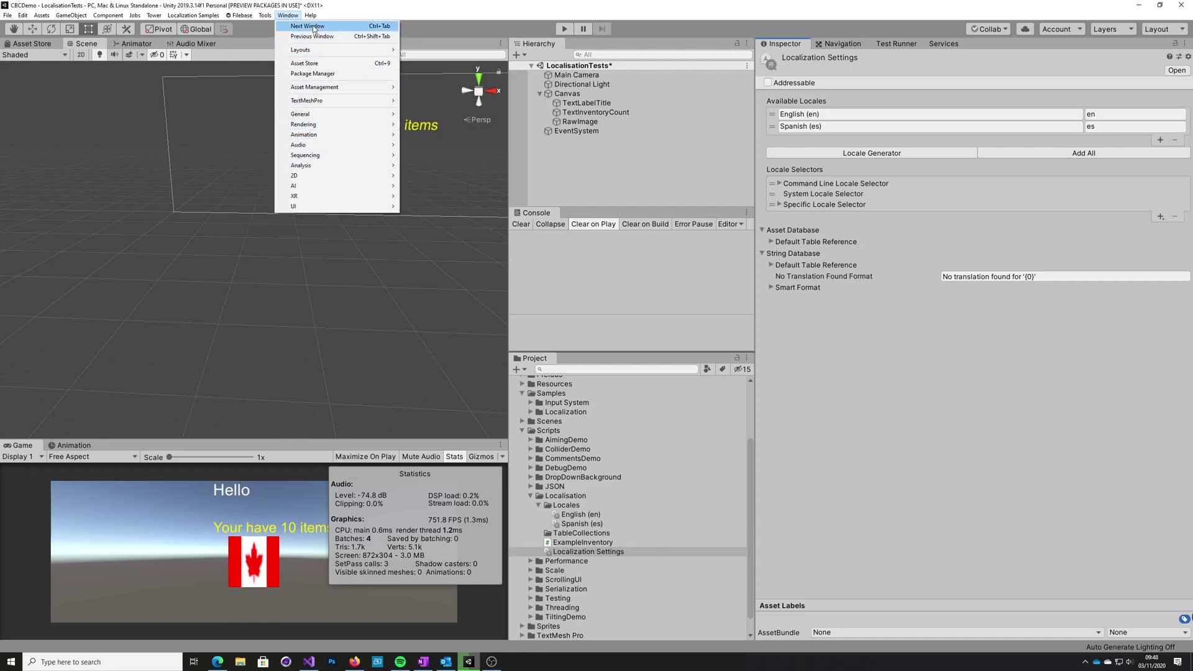
click(288, 15)
click(239, 15)
mouse_move(206, 18)
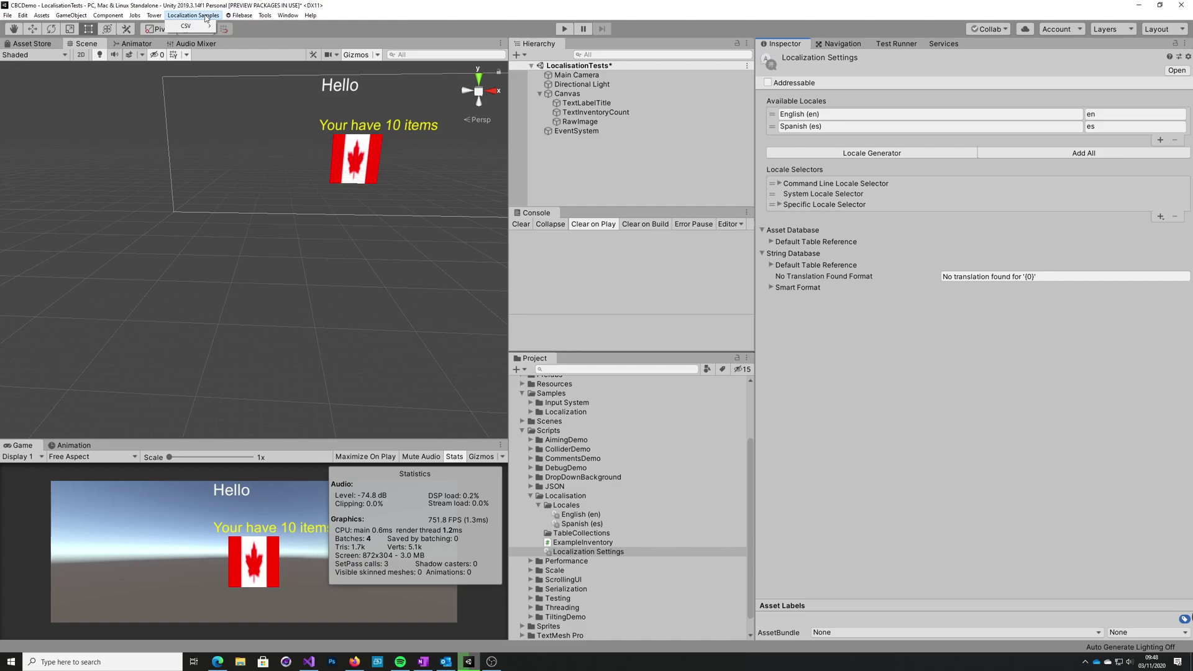
mouse_move(114, 20)
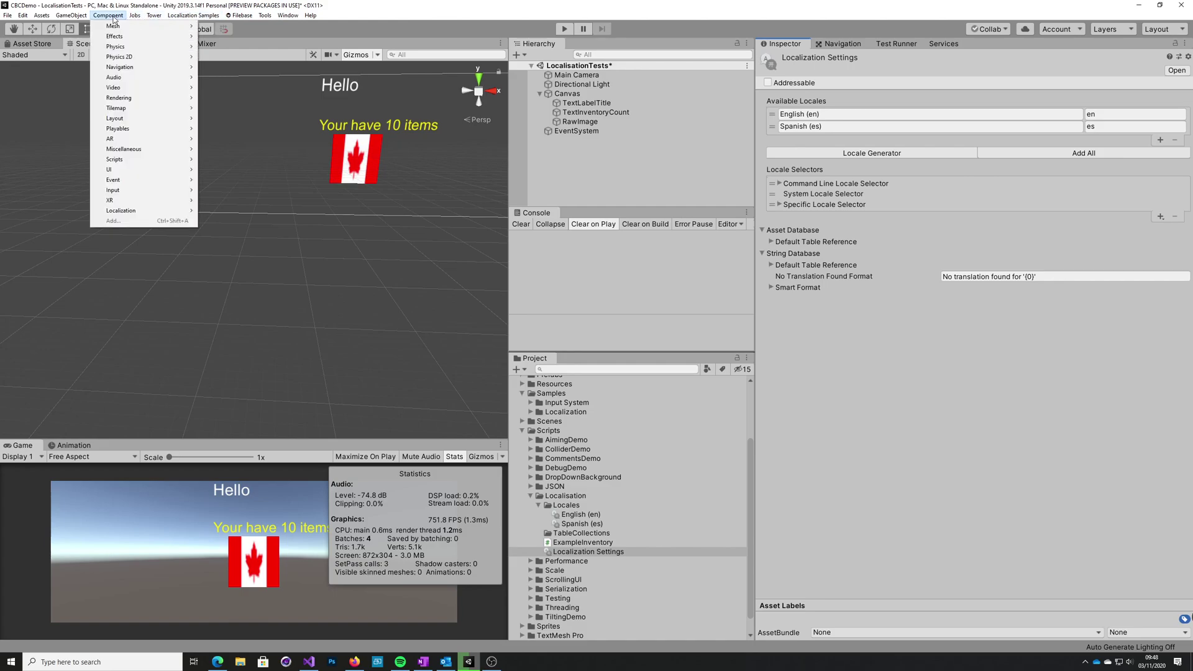
mouse_move(125, 211)
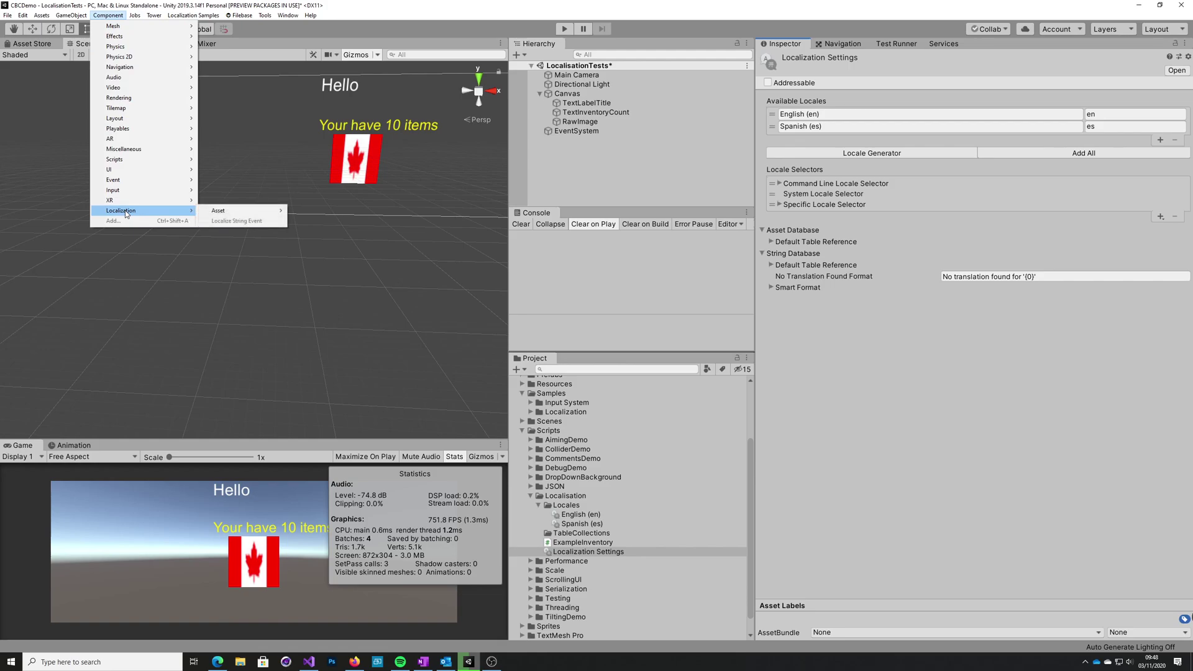
mouse_move(216, 215)
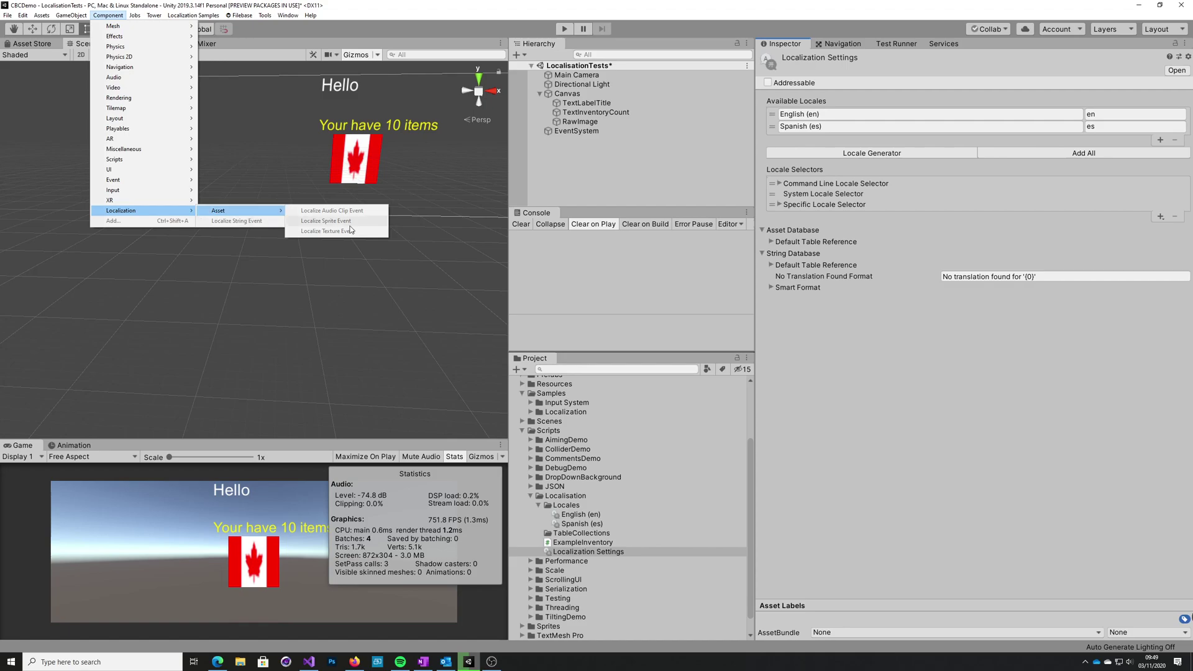
click(597, 553)
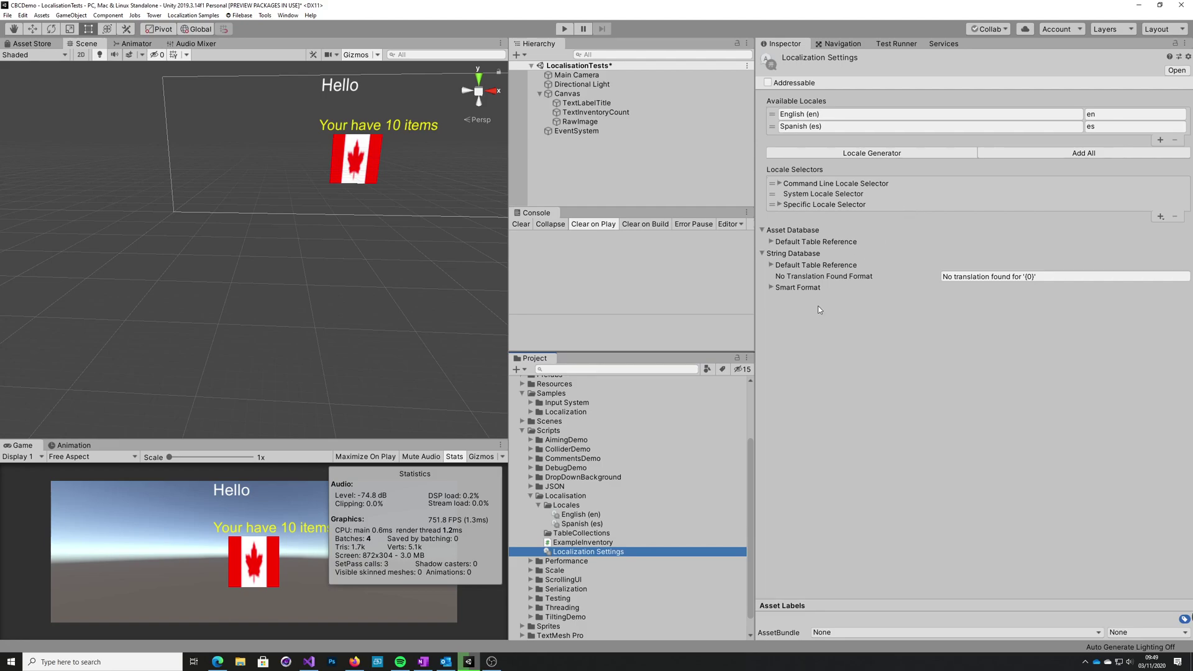
- Bring Firefox forward at section 4, Texture Localization, of the Quick Start Guide
click(367, 664)
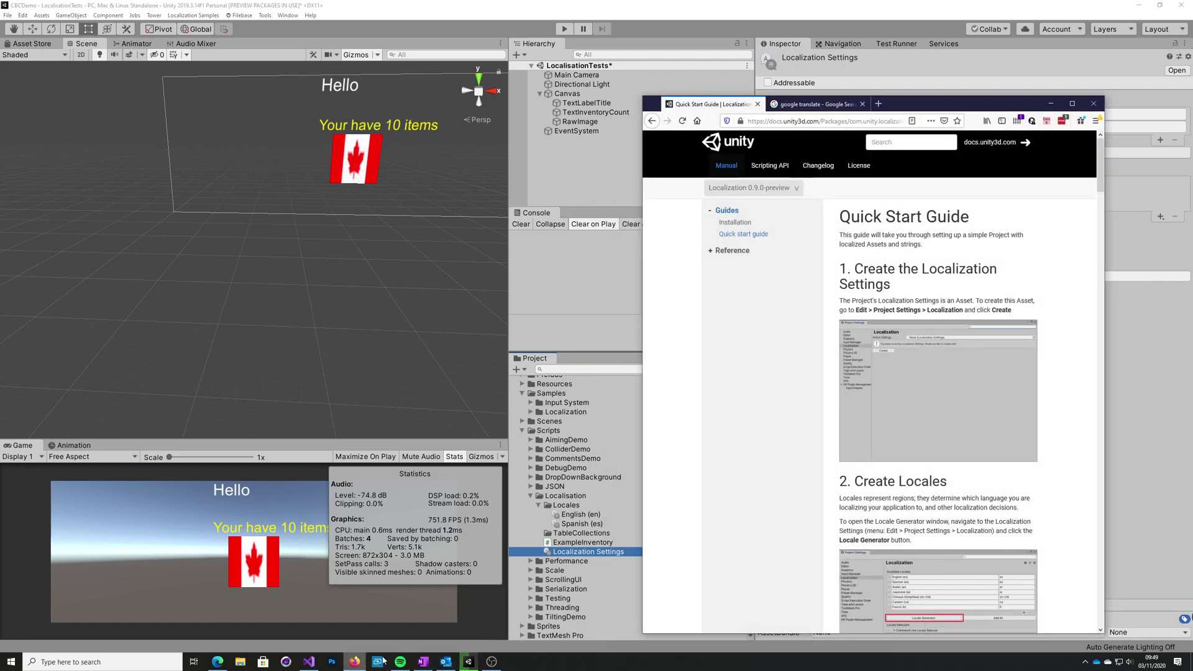
scroll(927, 394, down, 4)
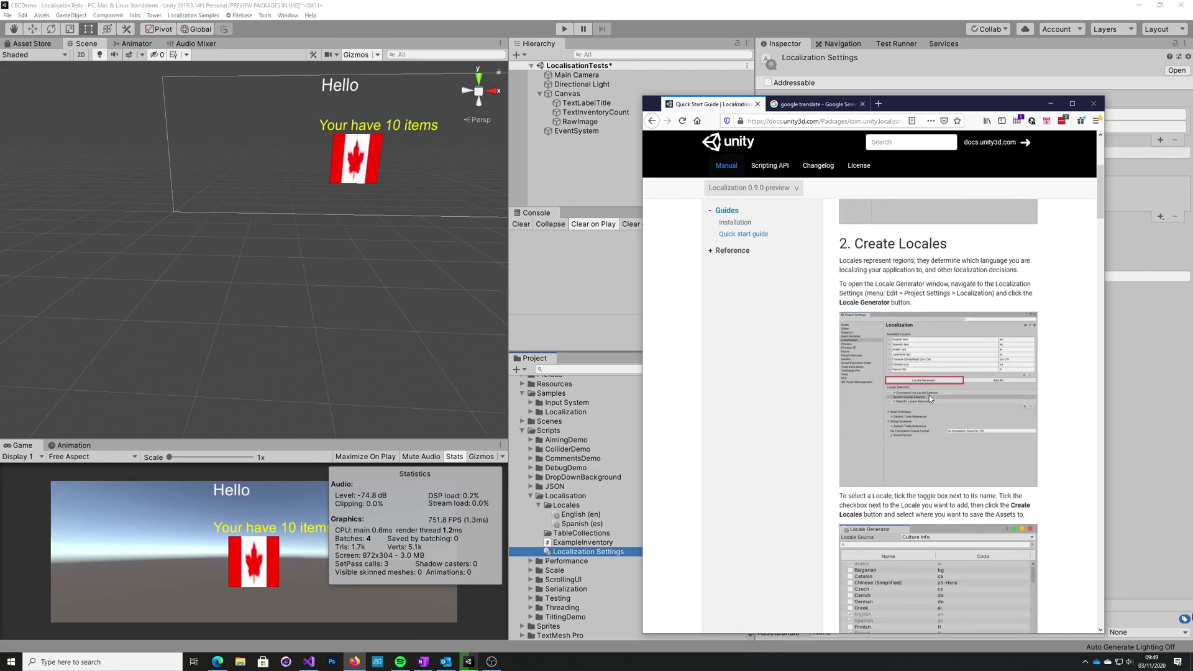
scroll(923, 393, down, 6)
scroll(925, 398, down, 4)
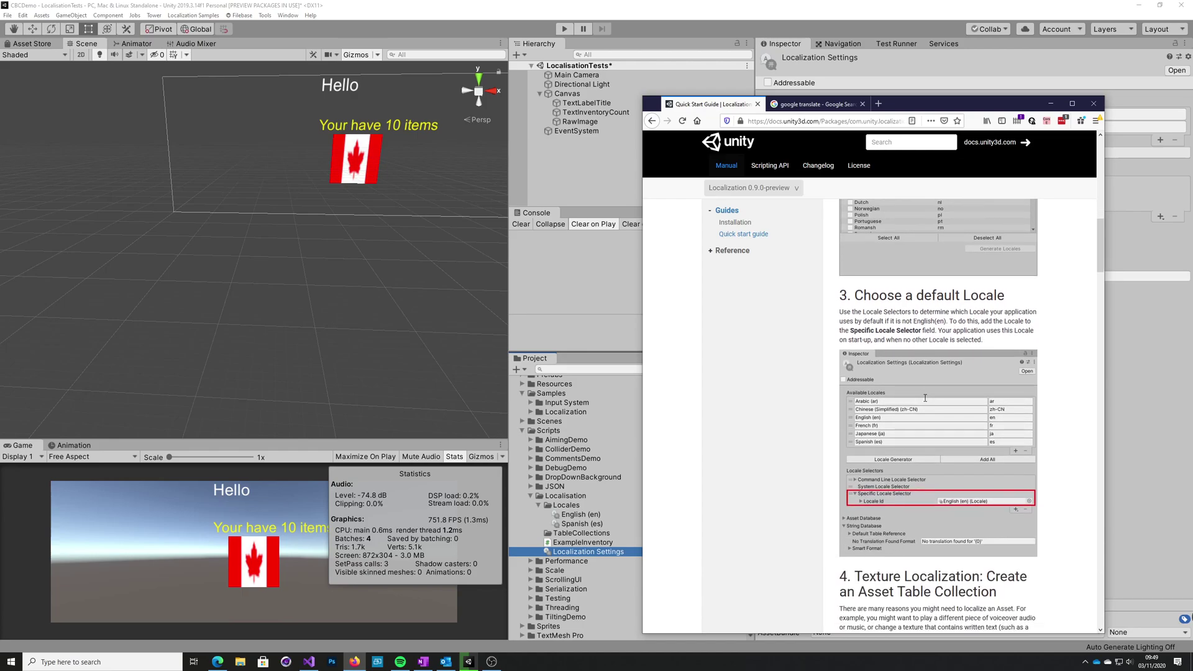
scroll(948, 376, down, 3)
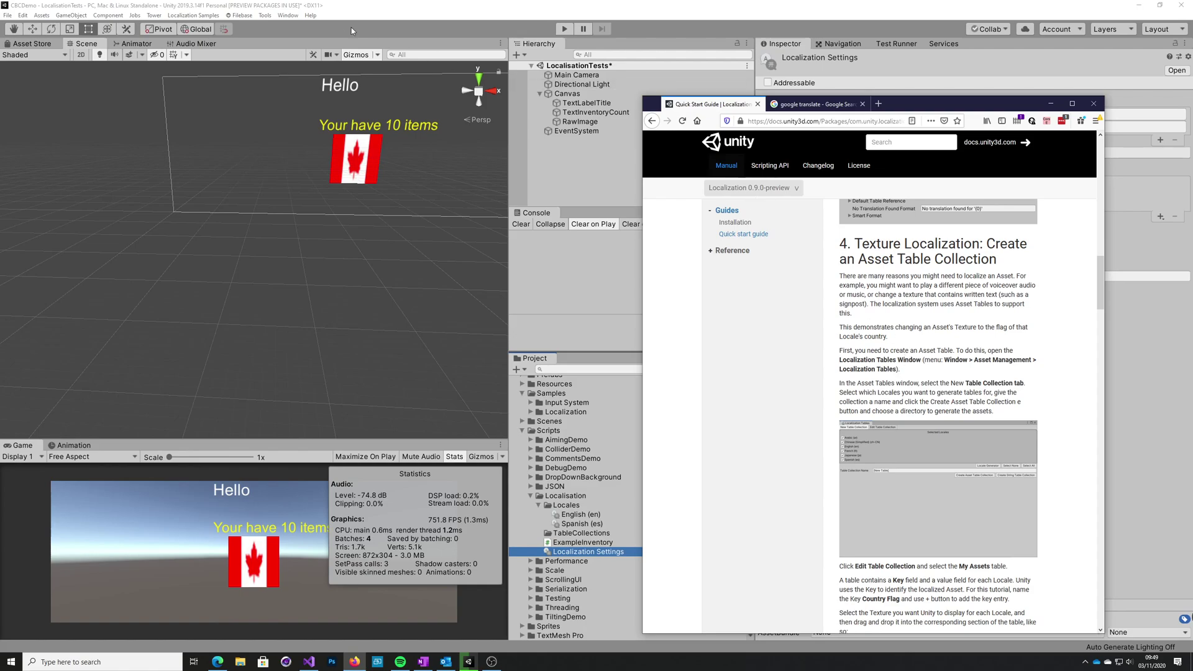
- Open the Localization Tables window and dock it beside the Inspector
click(282, 15)
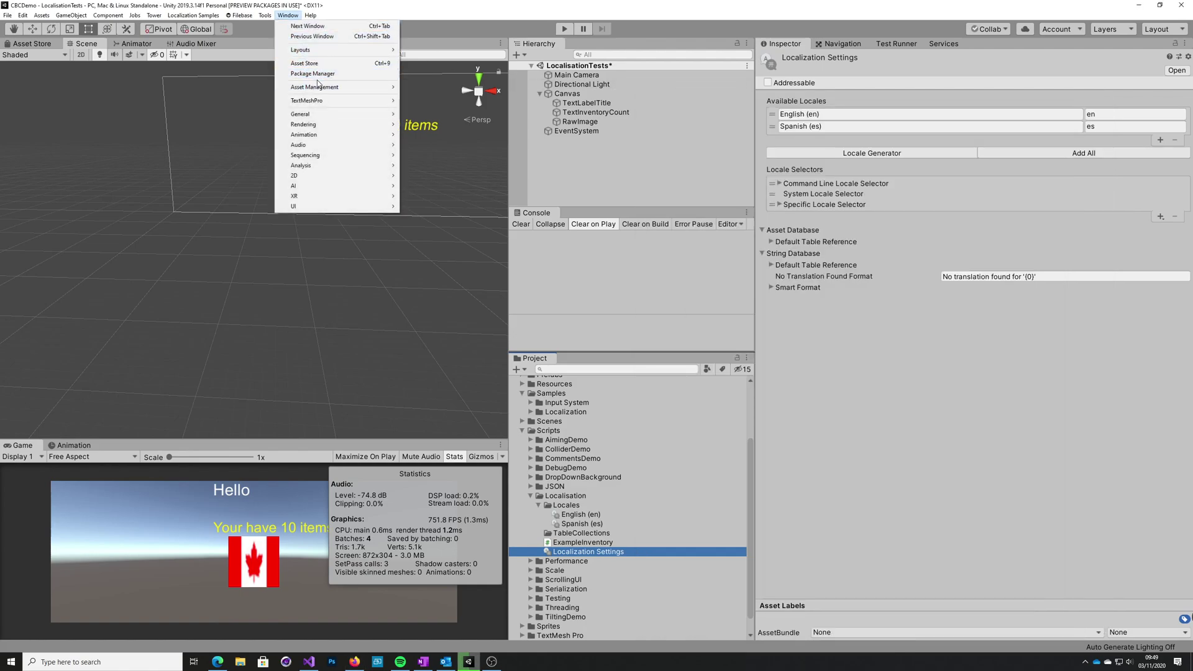
mouse_move(319, 92)
click(440, 99)
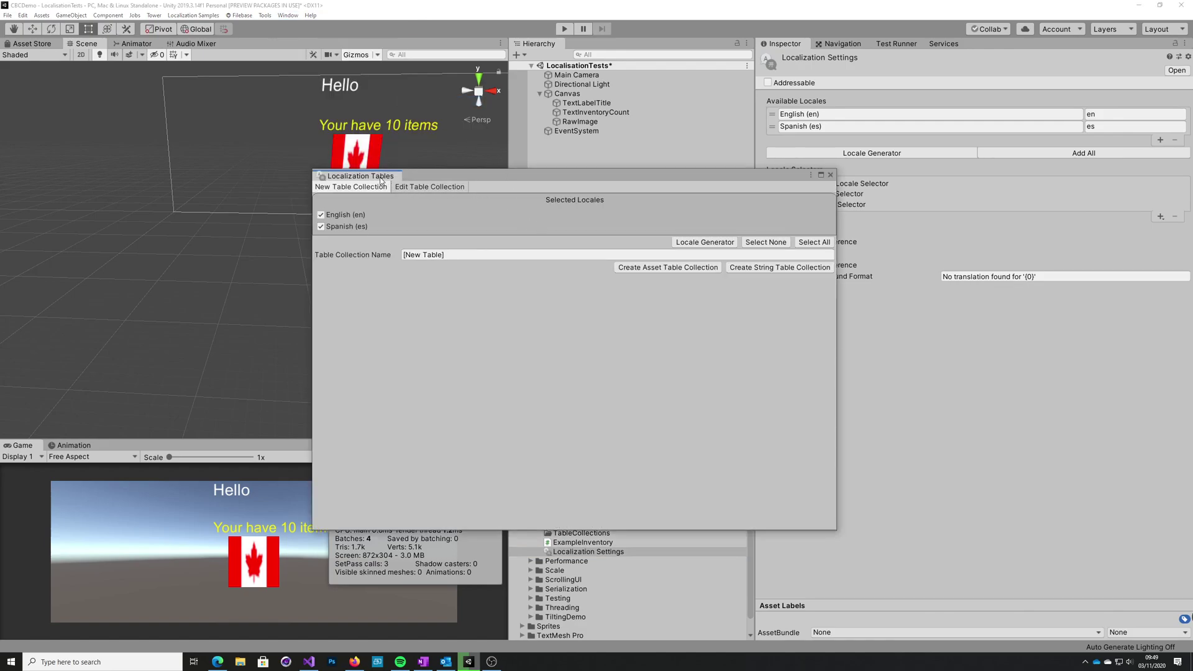
drag(381, 177, 986, 72)
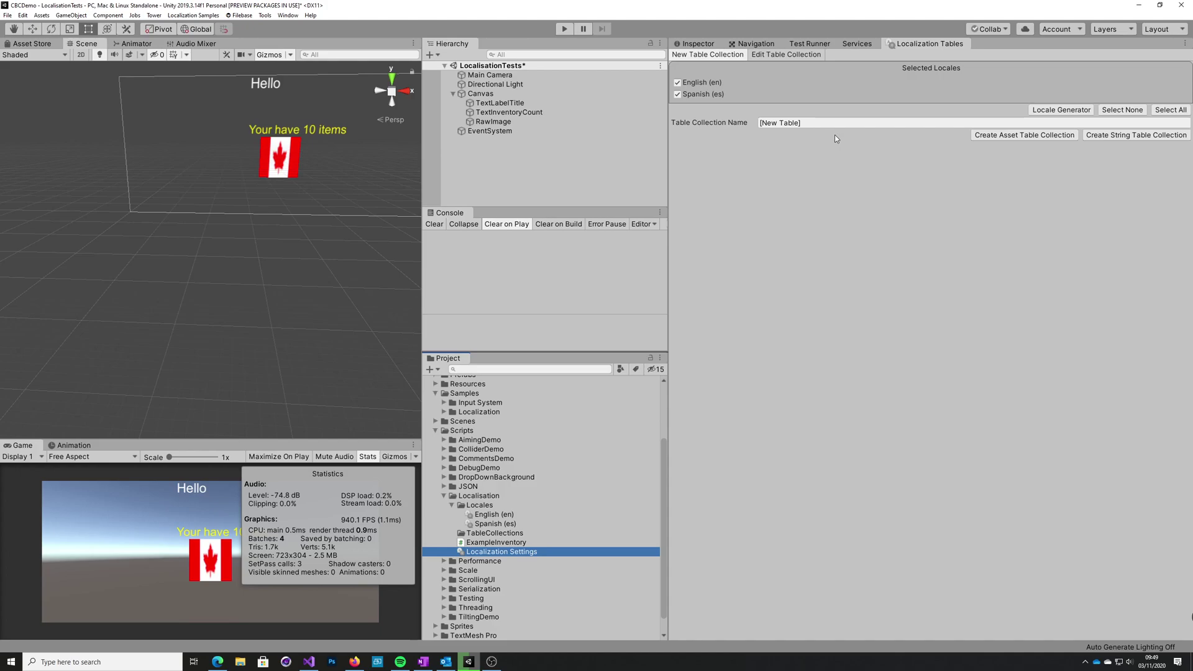
- Create the UILabels string table collection in Scripts/Localisation/TableCollections
click(816, 123)
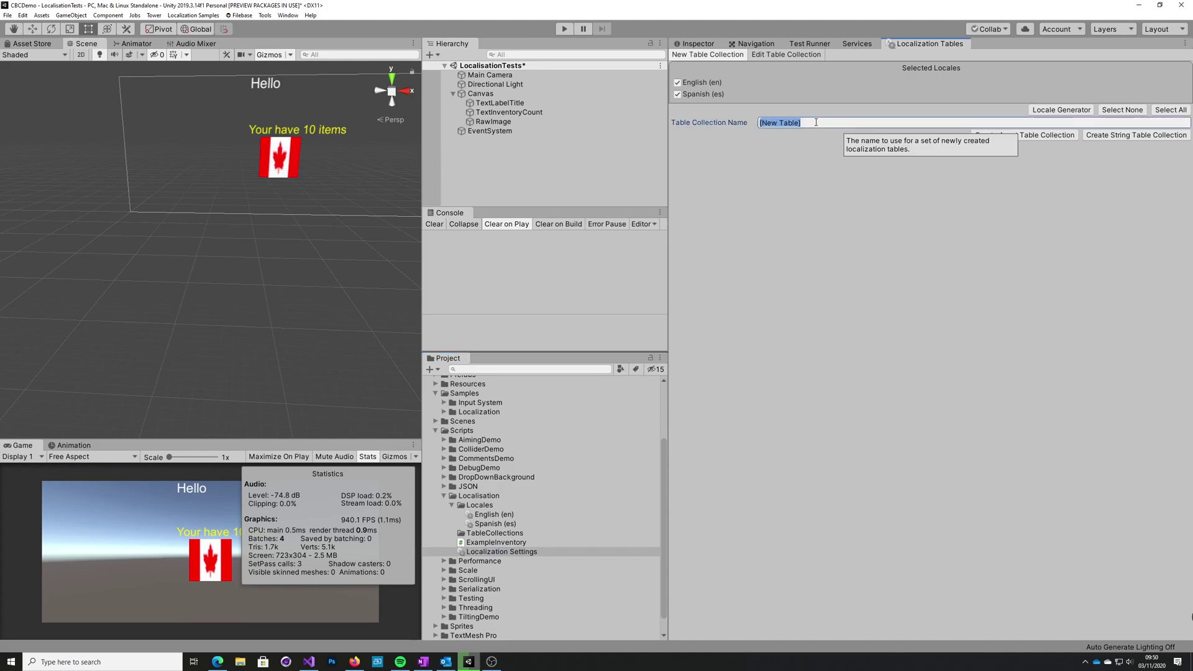
text(UILabels)
click(860, 234)
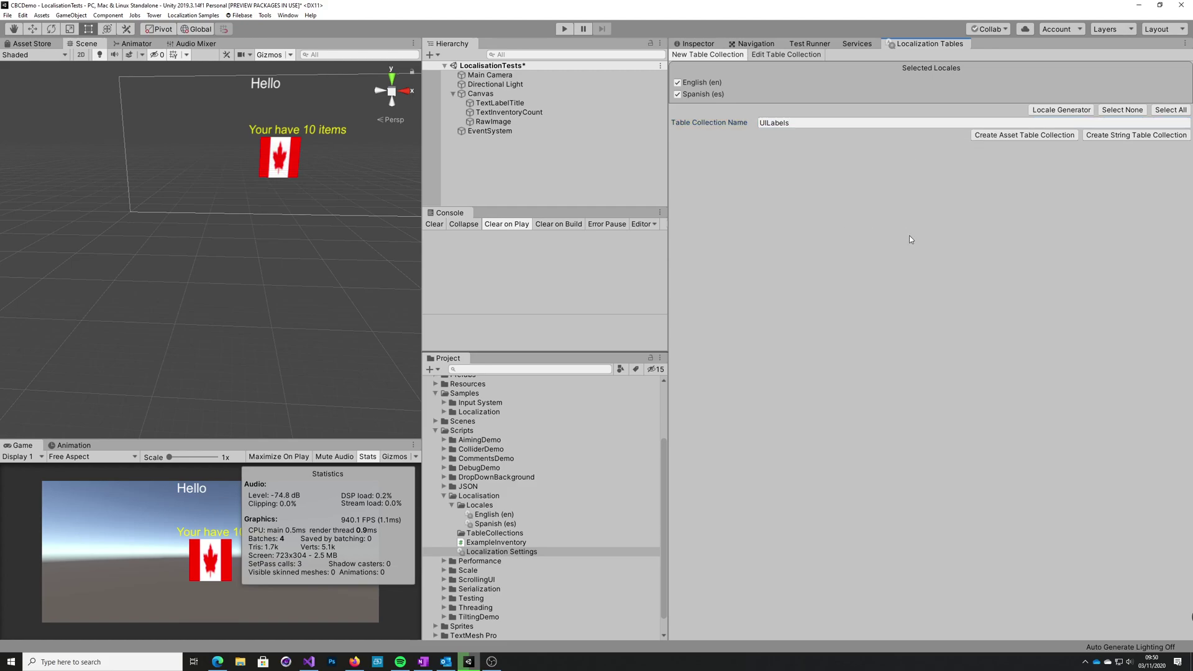
click(1117, 137)
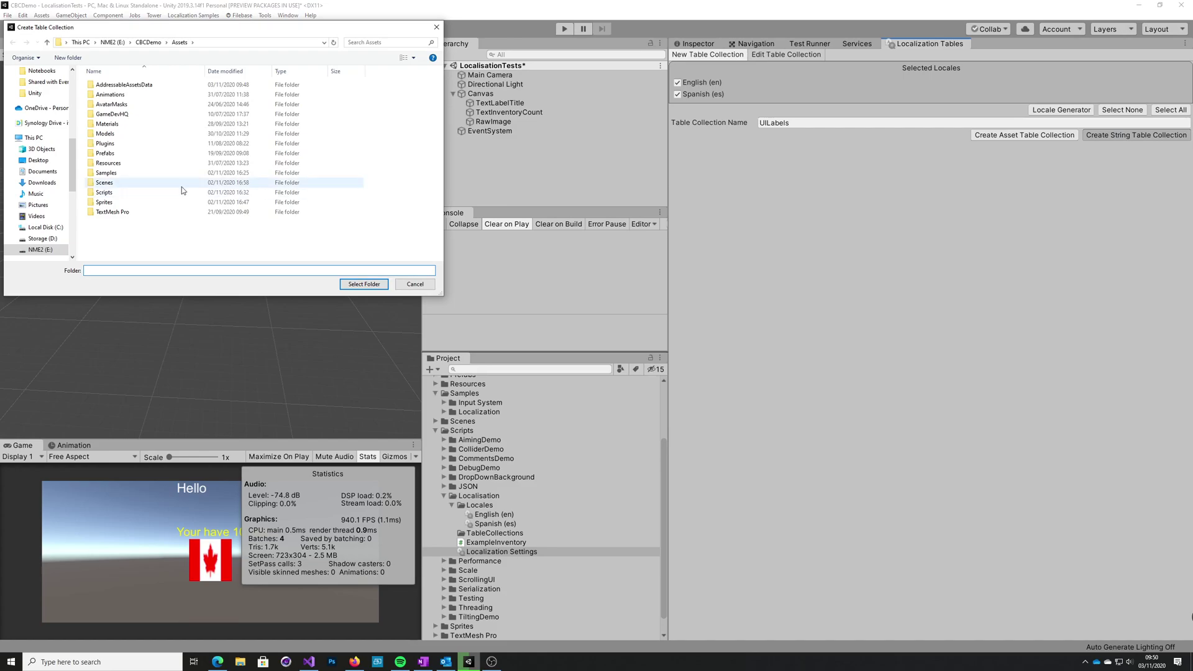
double_click(111, 194)
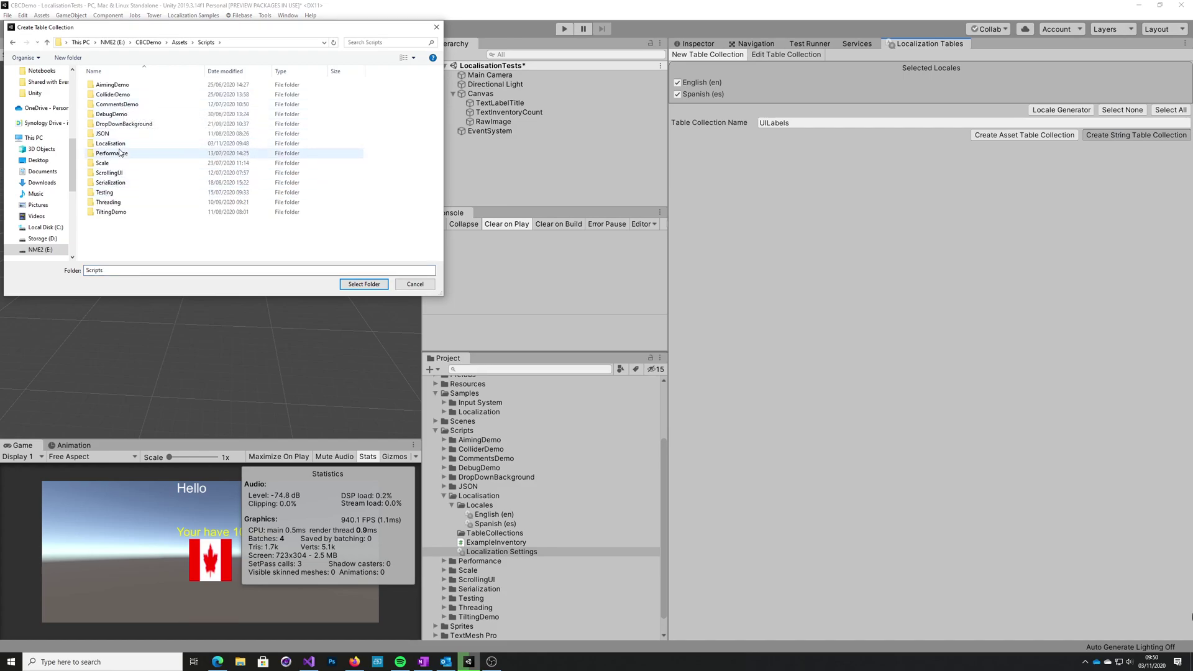
double_click(120, 144)
click(121, 96)
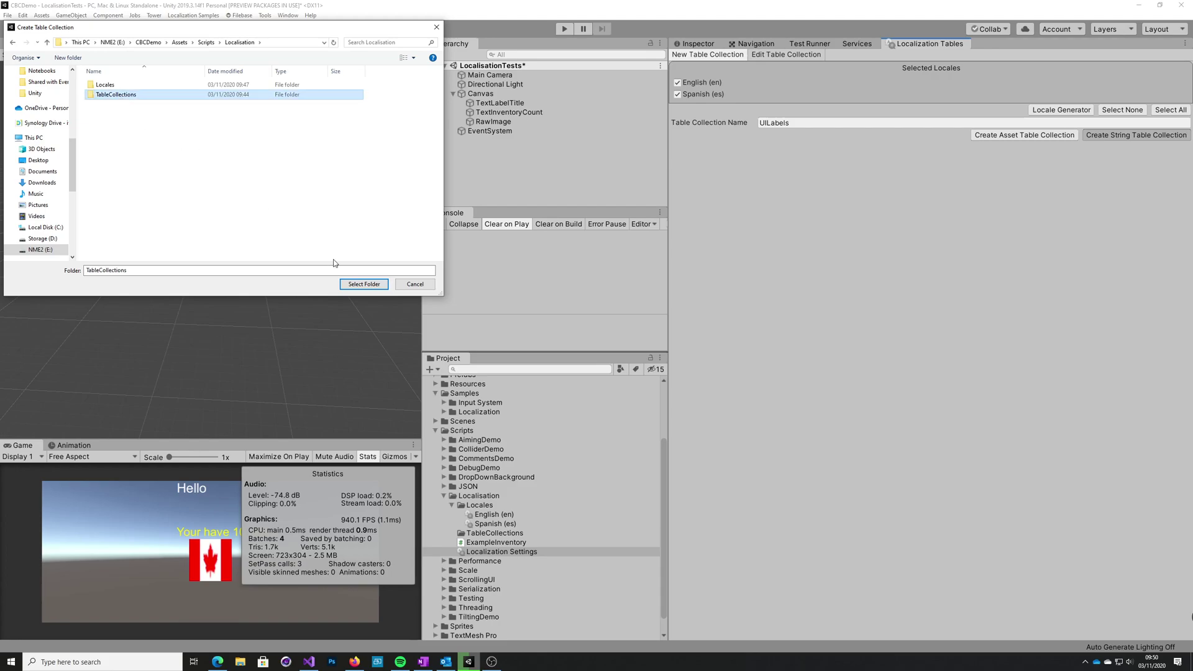
click(352, 285)
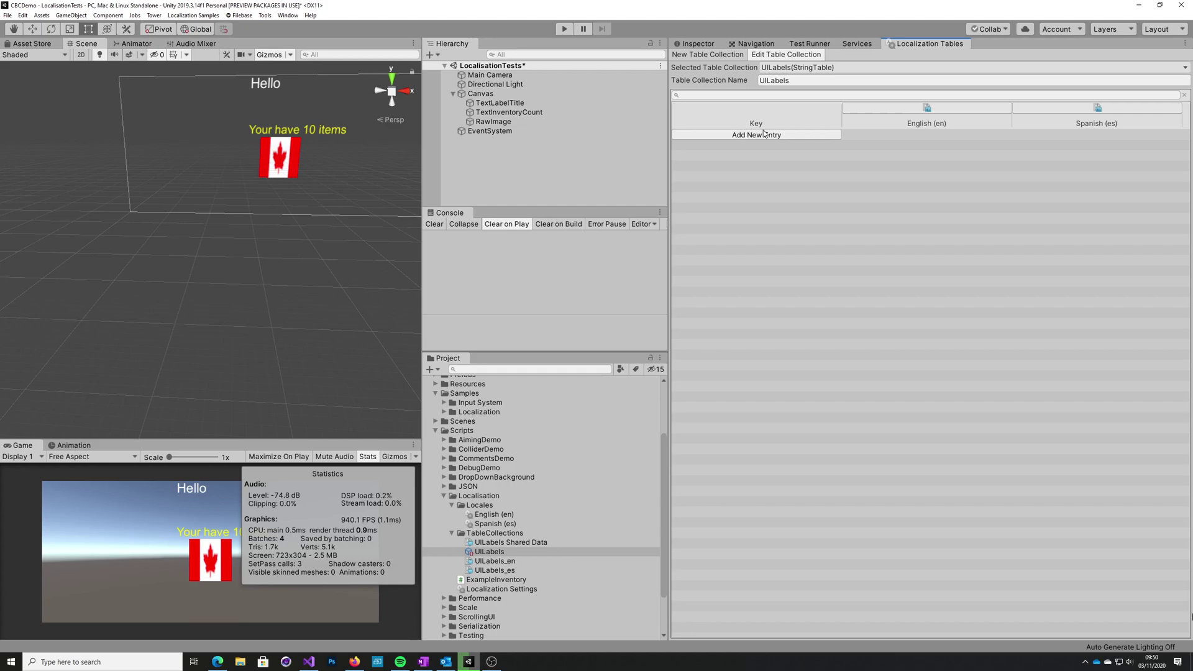
- Add a 'Title' key to UILabels with 'Hi' for English (en) and 'Hola' for Spanish (es)
click(756, 138)
click(756, 138)
text(Title)
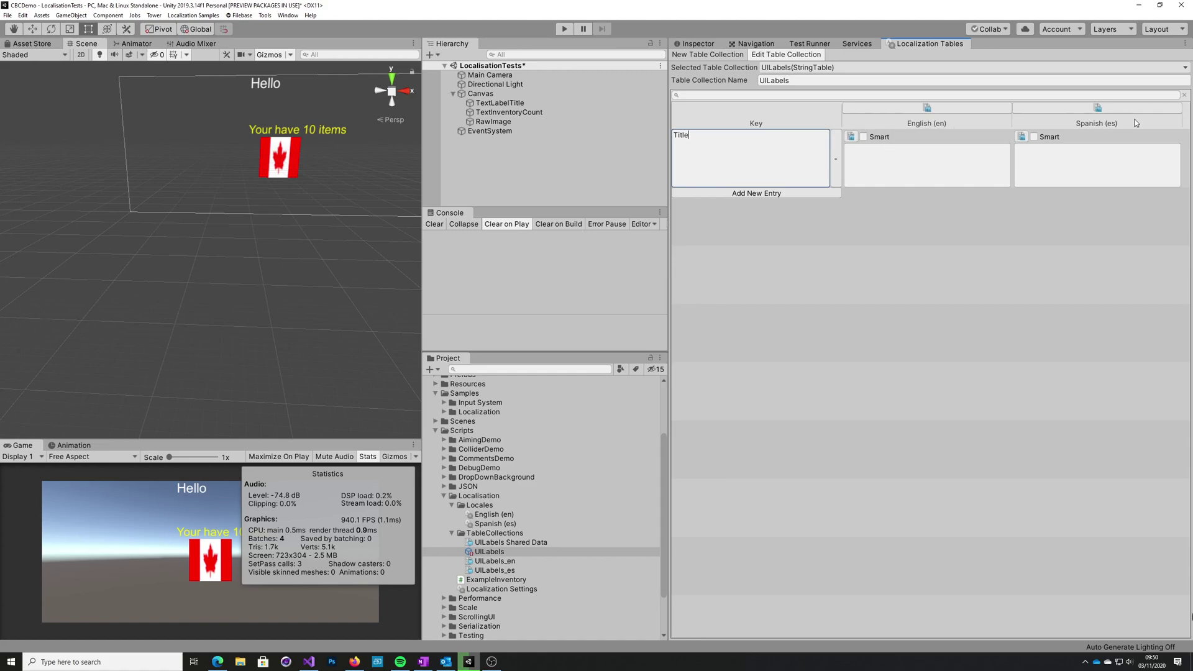
click(905, 171)
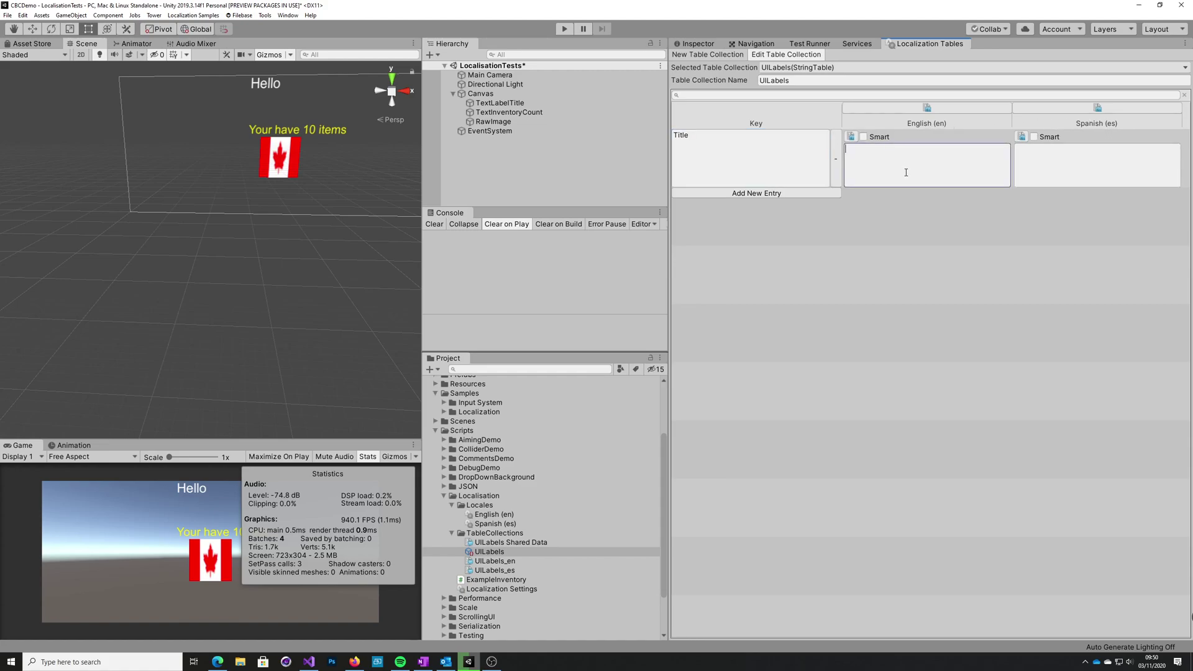
text(Hi)
click(1051, 163)
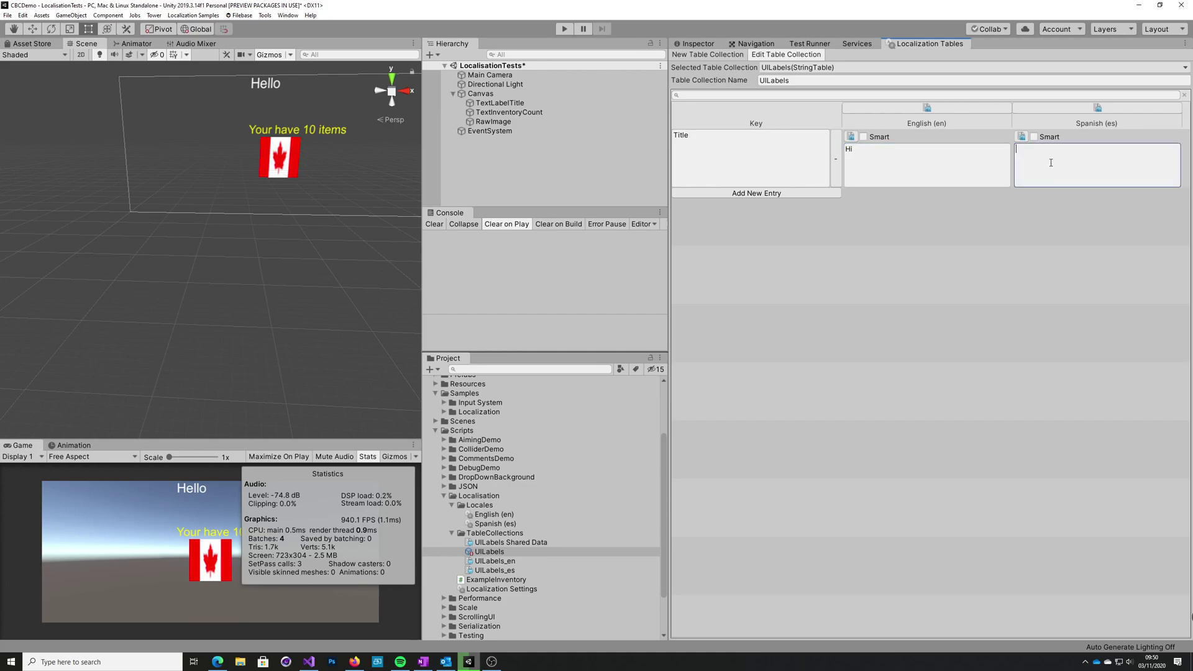
text(Hola)
- Check in Google Translate that 'Hi' is 'Hola' in Spanish, then minimize Firefox
click(355, 662)
click(817, 104)
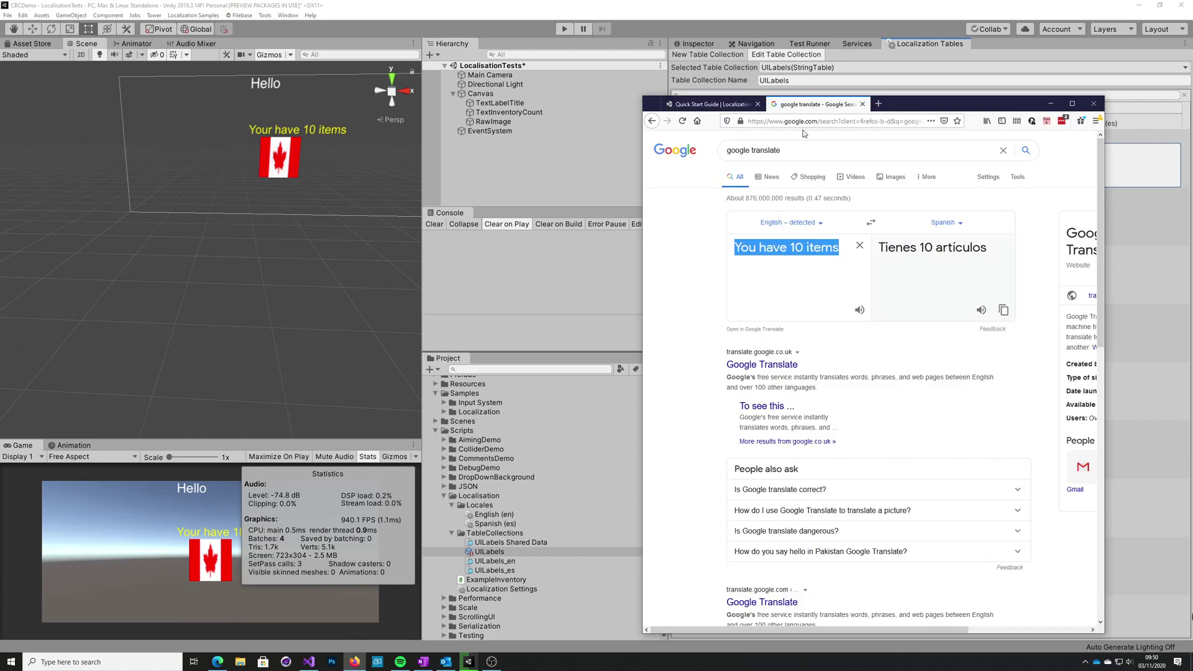
text(Hi)
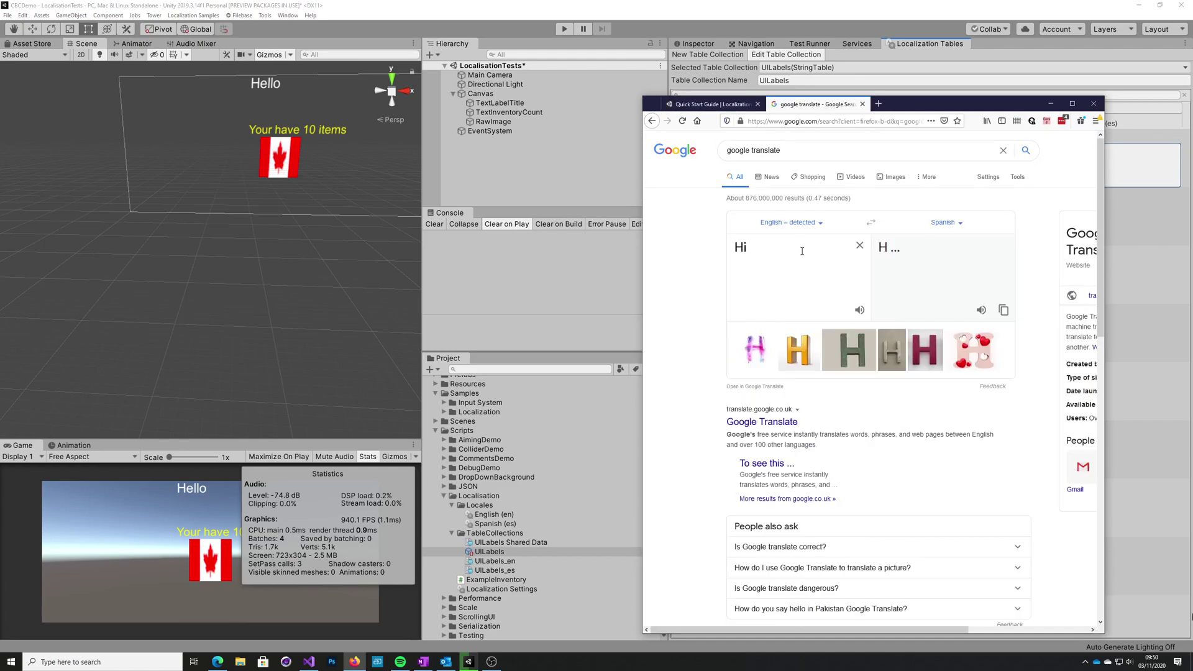
click(1051, 103)
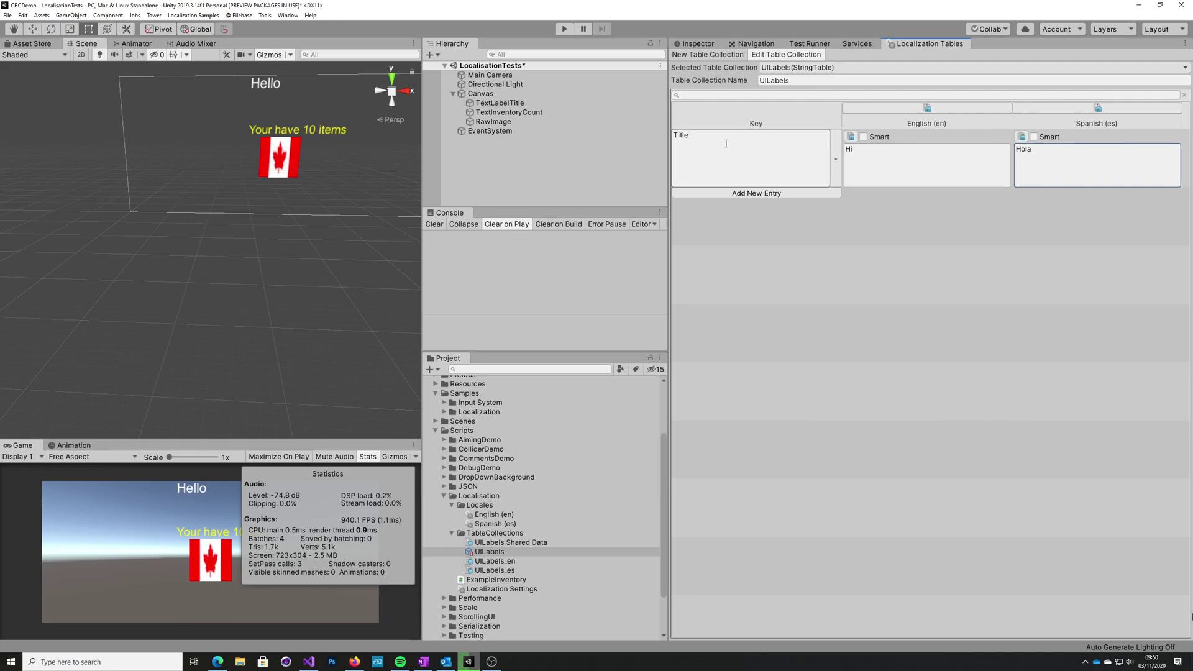
- Localize TextLabelTitle's Text, adding a Localize String Event that references UILabels/Title
double_click(1040, 156)
click(521, 105)
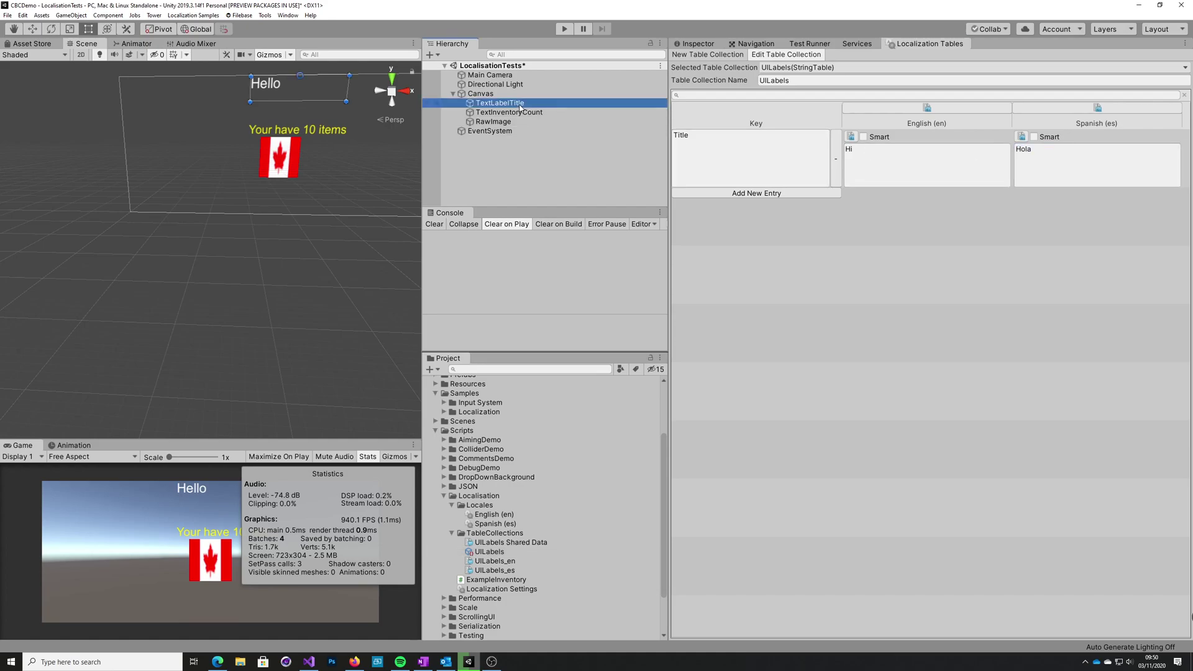
click(696, 43)
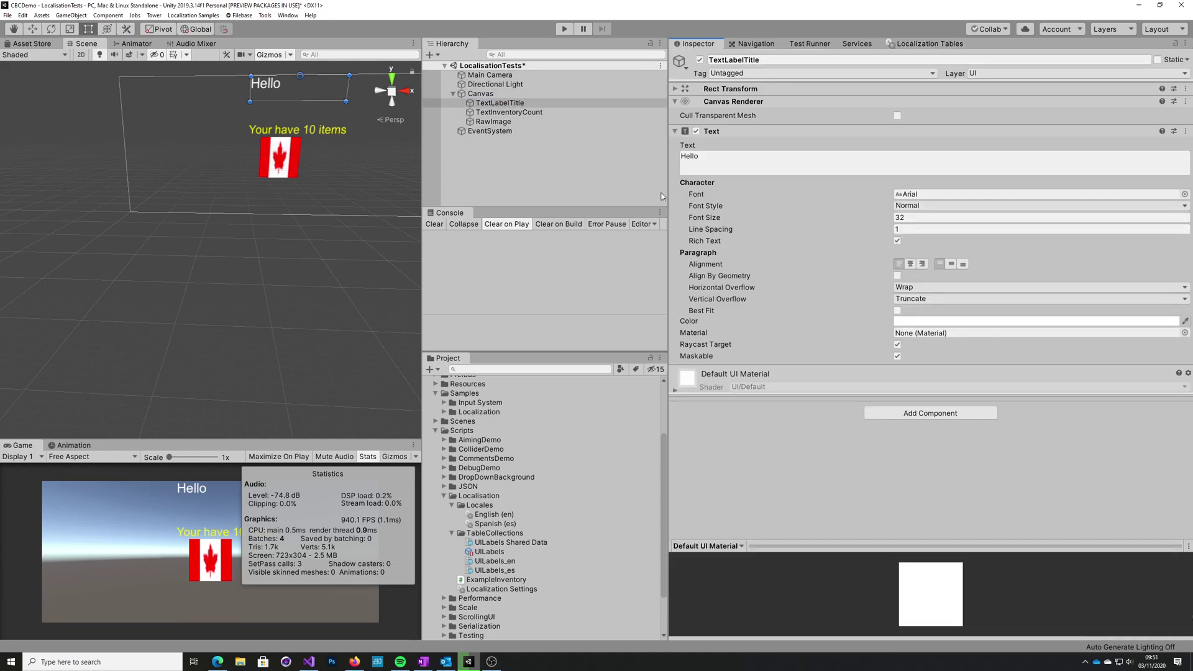
right_click(746, 138)
click(784, 243)
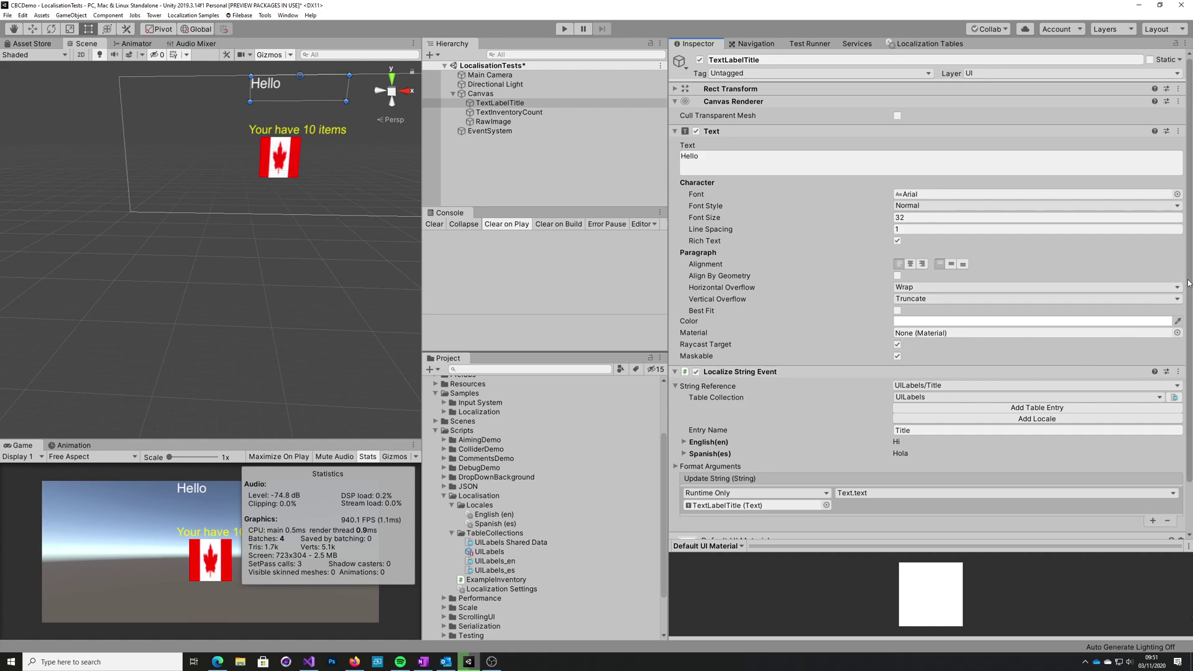
scroll(995, 311, down, 3)
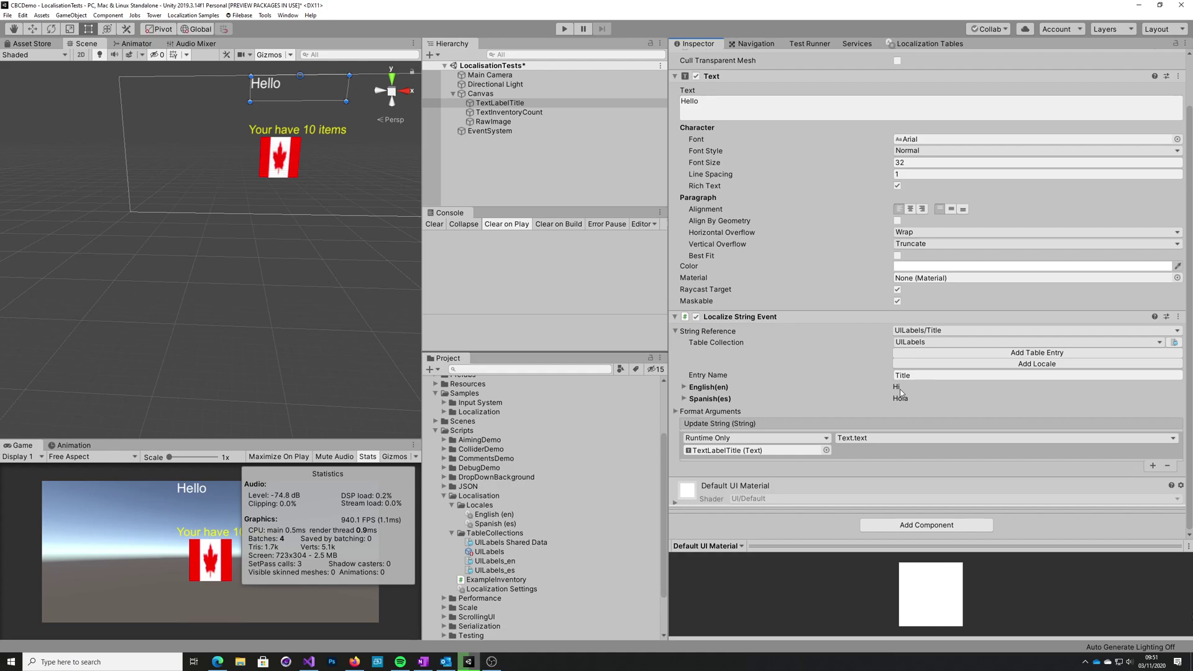
- Play the scene, switch the locale to Spanish (es) to see 'Hola', stop play, and select RawImage
click(564, 29)
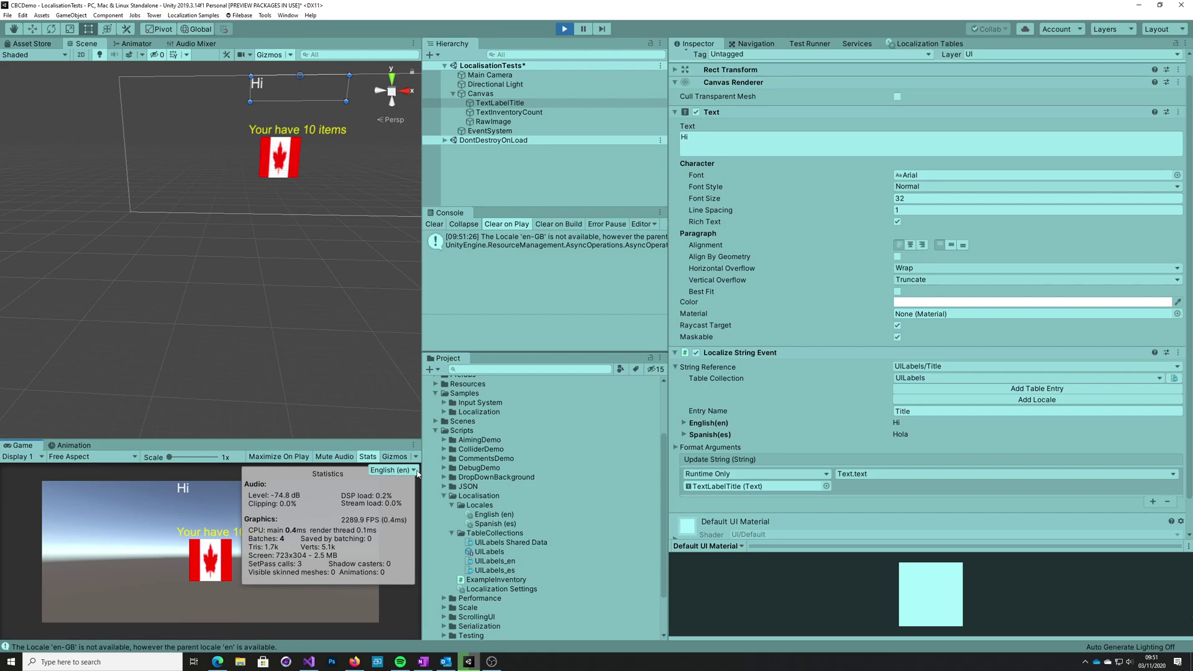
click(391, 470)
click(399, 493)
click(566, 29)
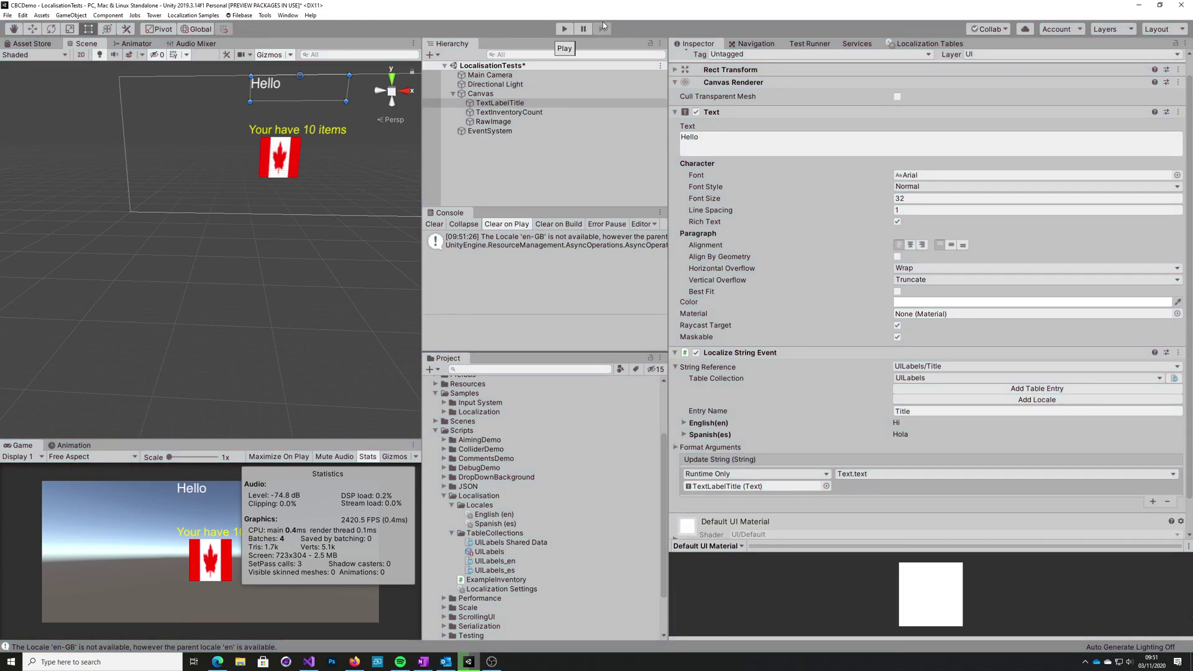
click(505, 122)
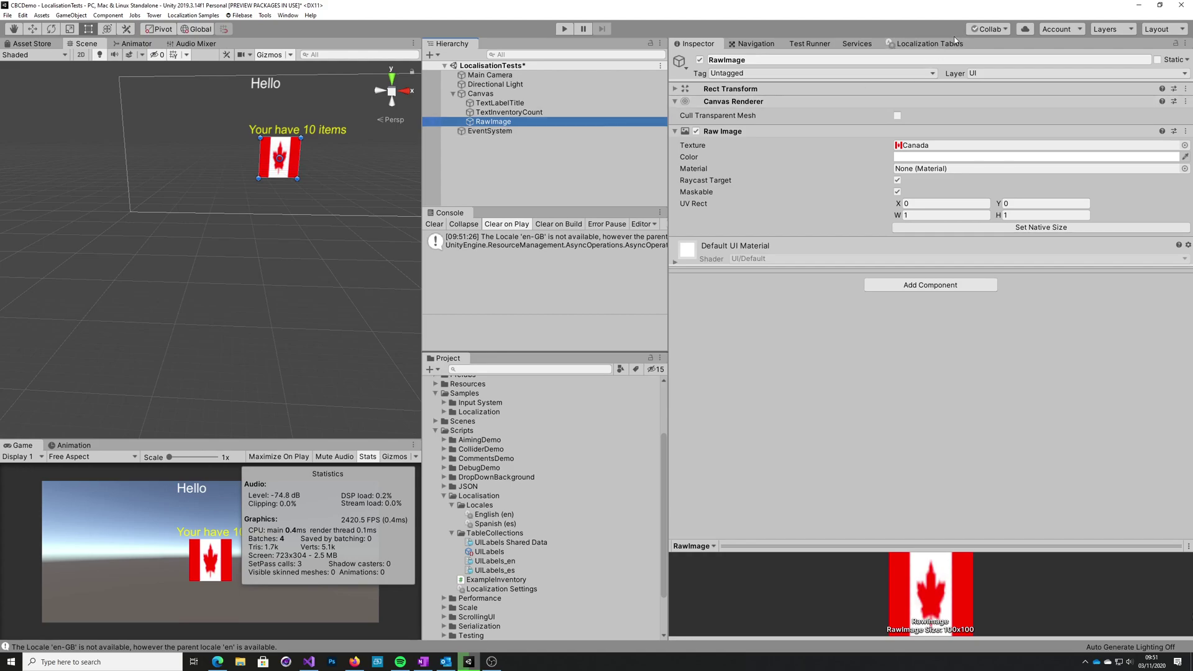
- Start a new asset table collection named UIImages in the Localization Tables window
click(933, 43)
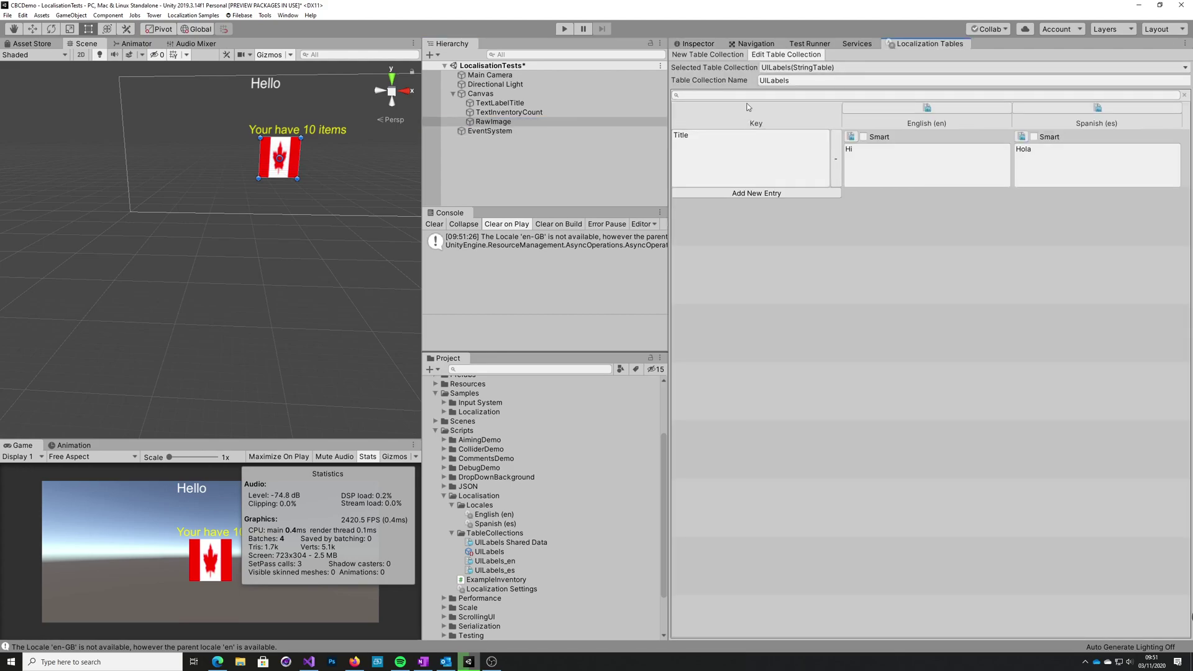
click(717, 56)
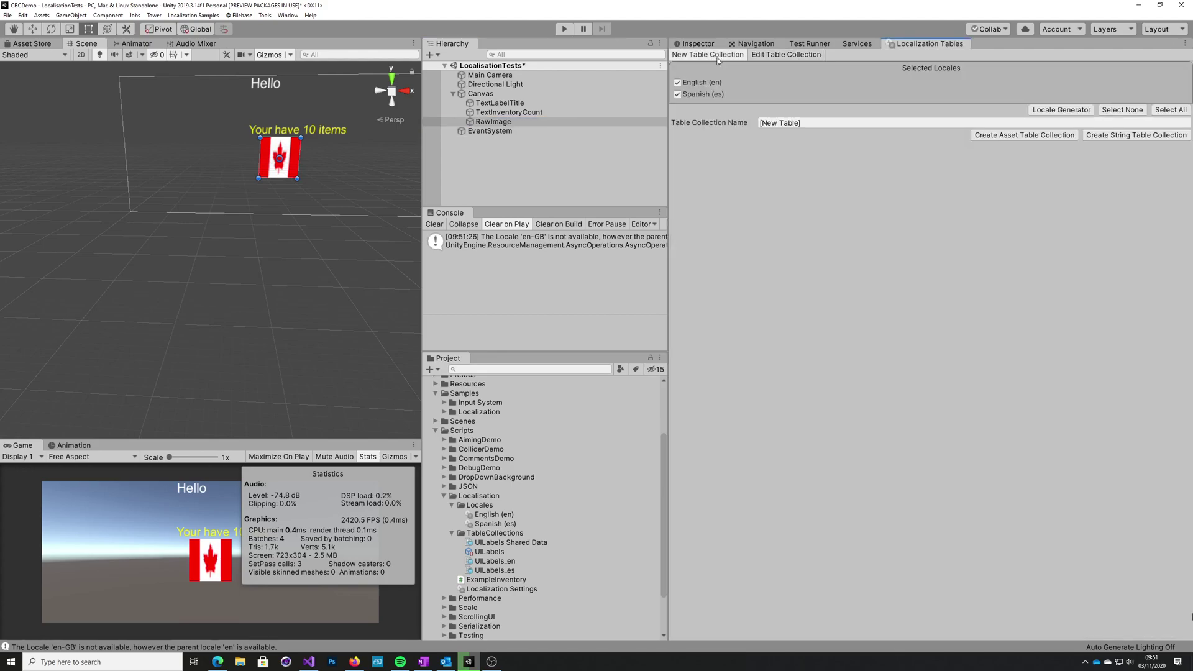
click(806, 123)
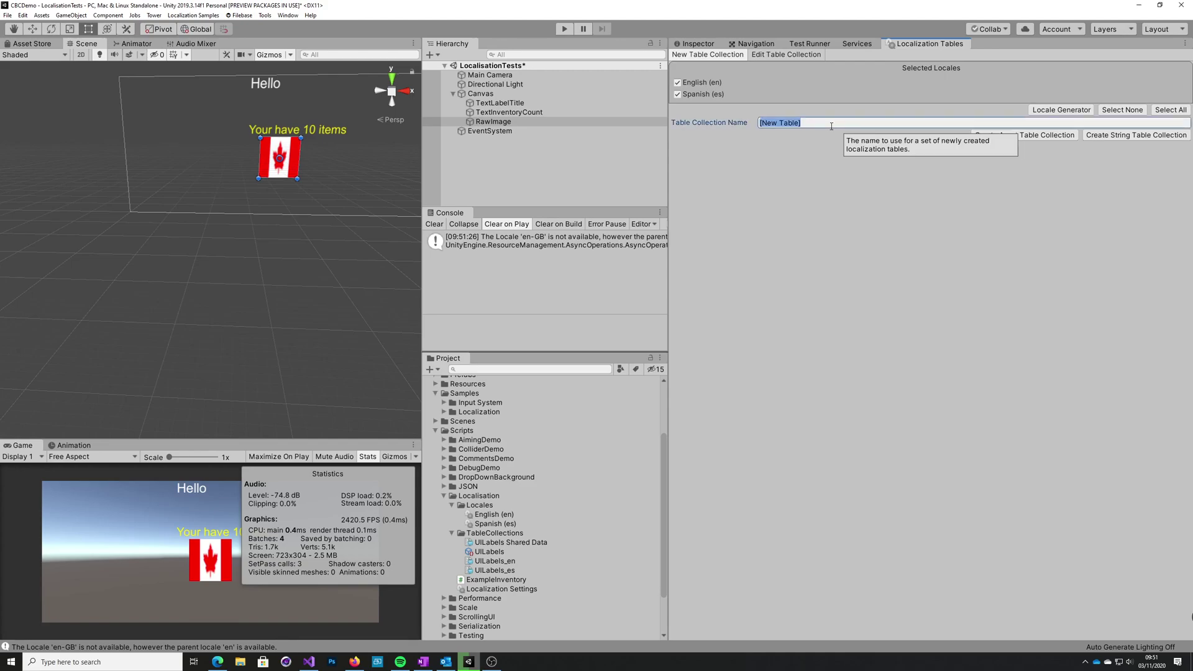
text(Ul)
text(Images)
click(843, 183)
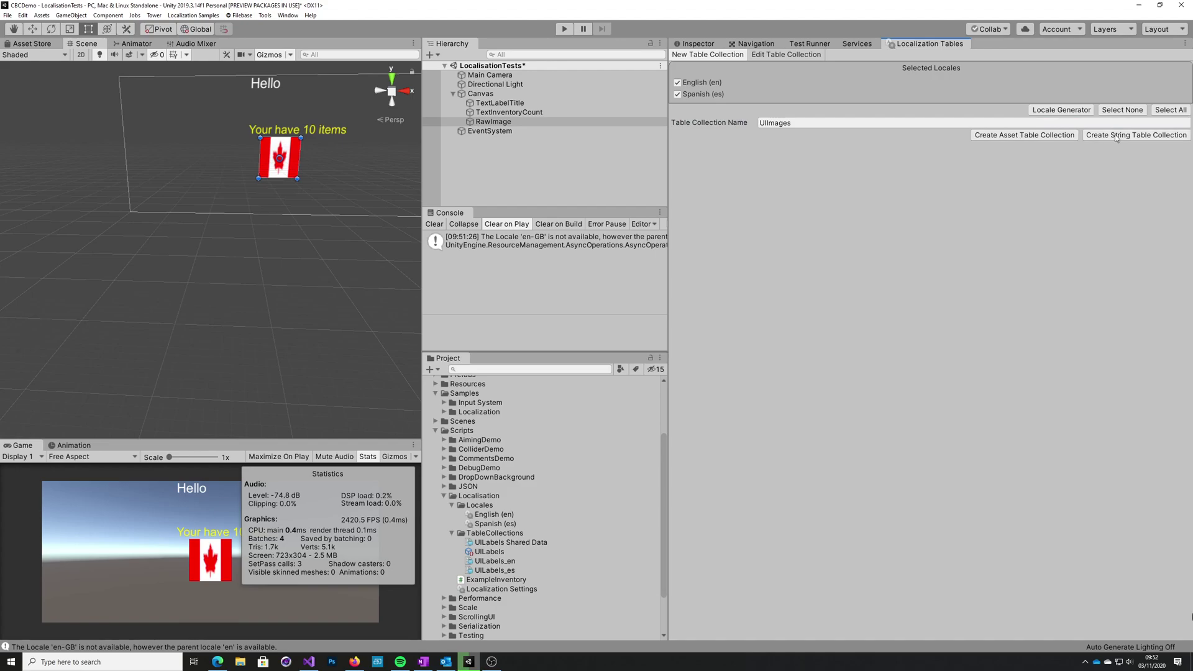
click(1032, 137)
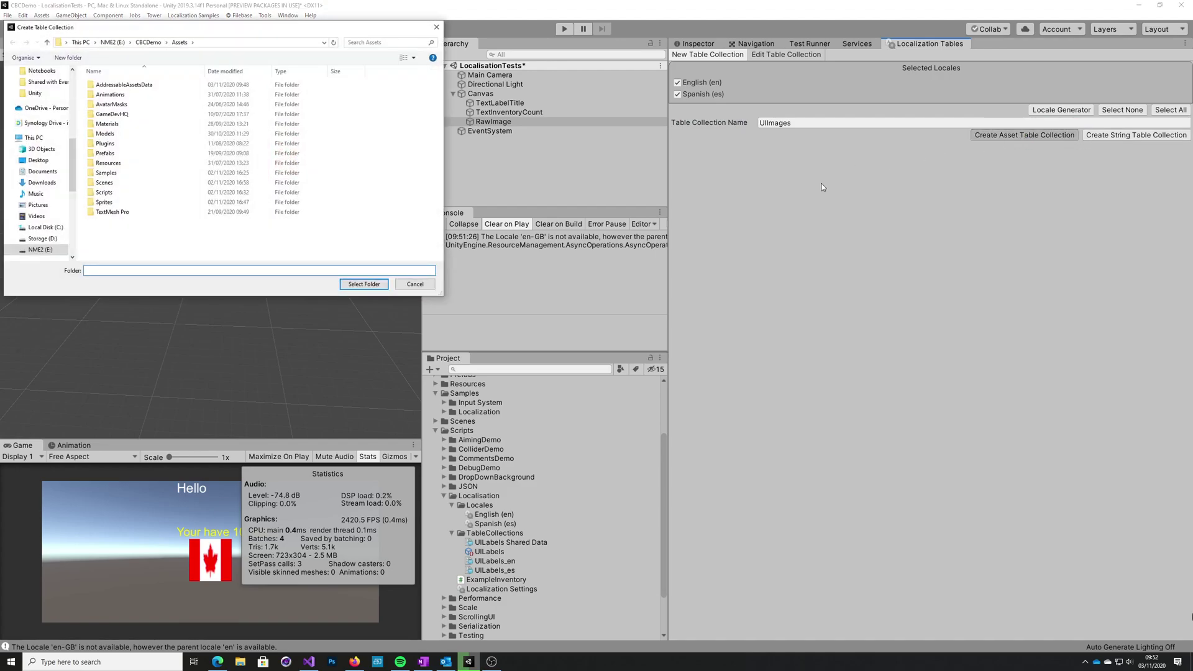
- Save the UIImages collection in Assets/Scripts/Localisation/TableCollections
click(113, 193)
double_click(114, 194)
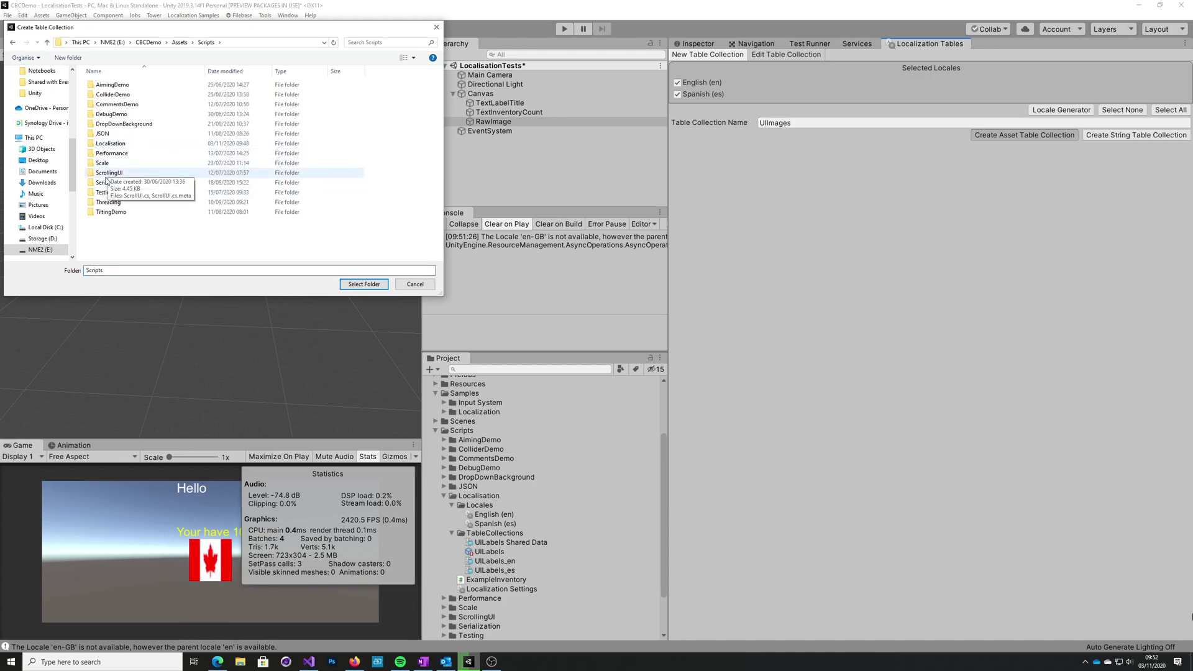
click(122, 145)
double_click(122, 147)
click(116, 95)
click(364, 284)
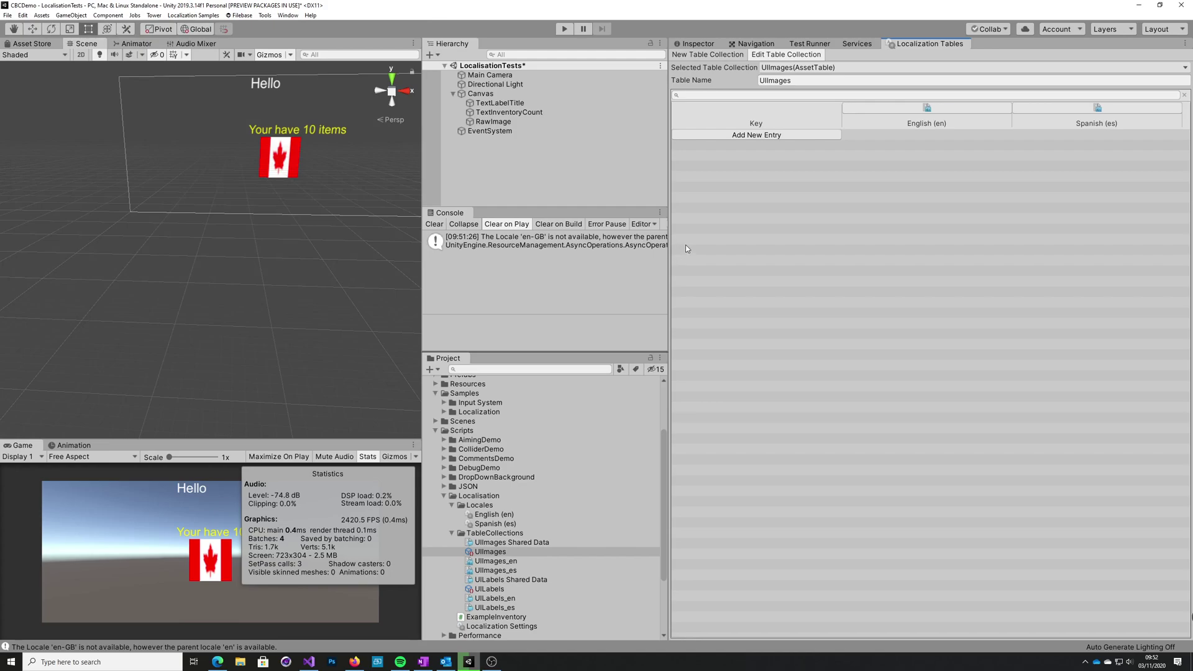
- Add a new UIImages entry with the key CountryFlags
click(782, 134)
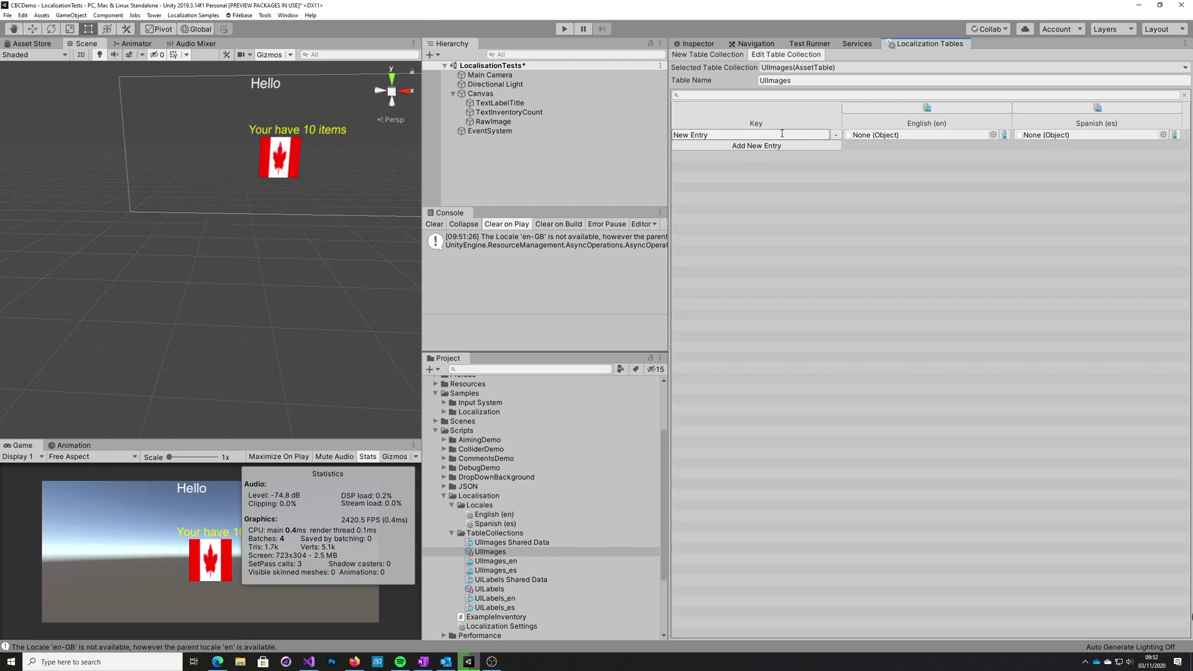
click(782, 134)
text(Flags)
text(Country)
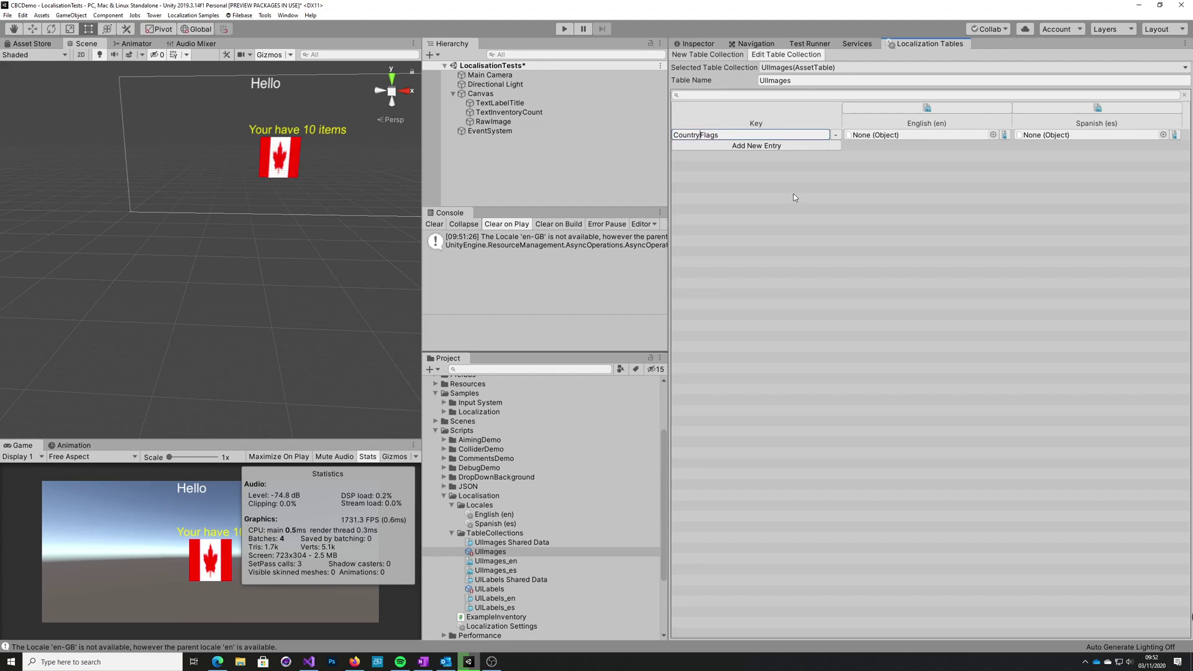
click(795, 198)
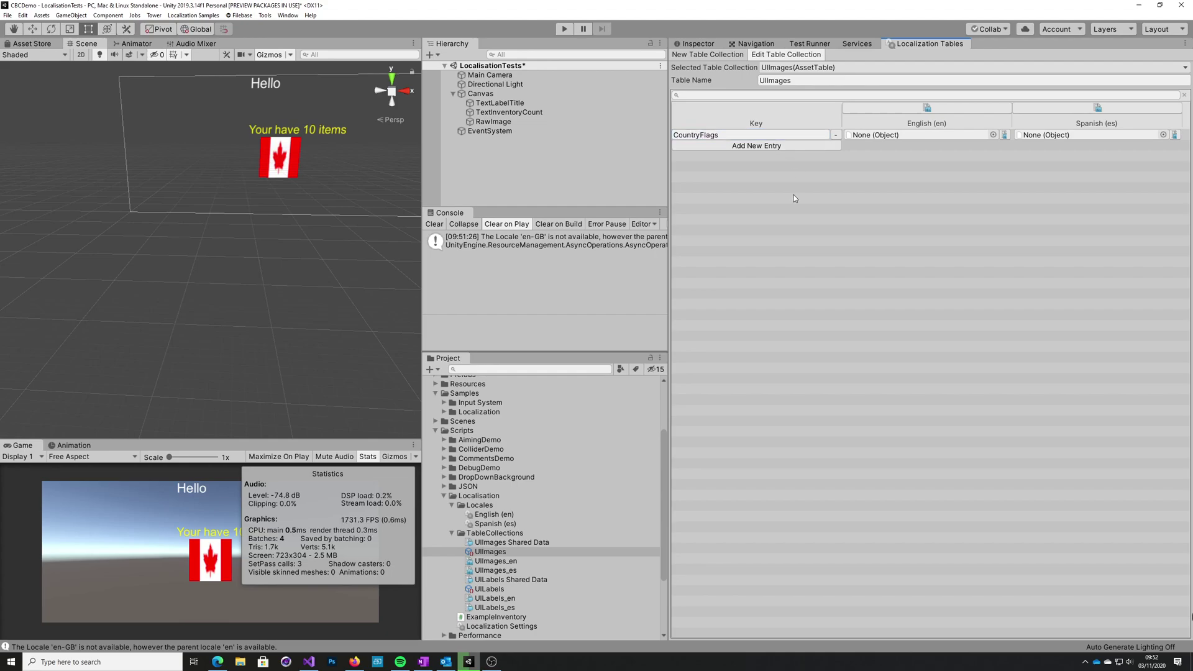
- Assign the UK flag texture to the English (en) CountryFlags cell
click(993, 135)
scroll(808, 407, down, 10)
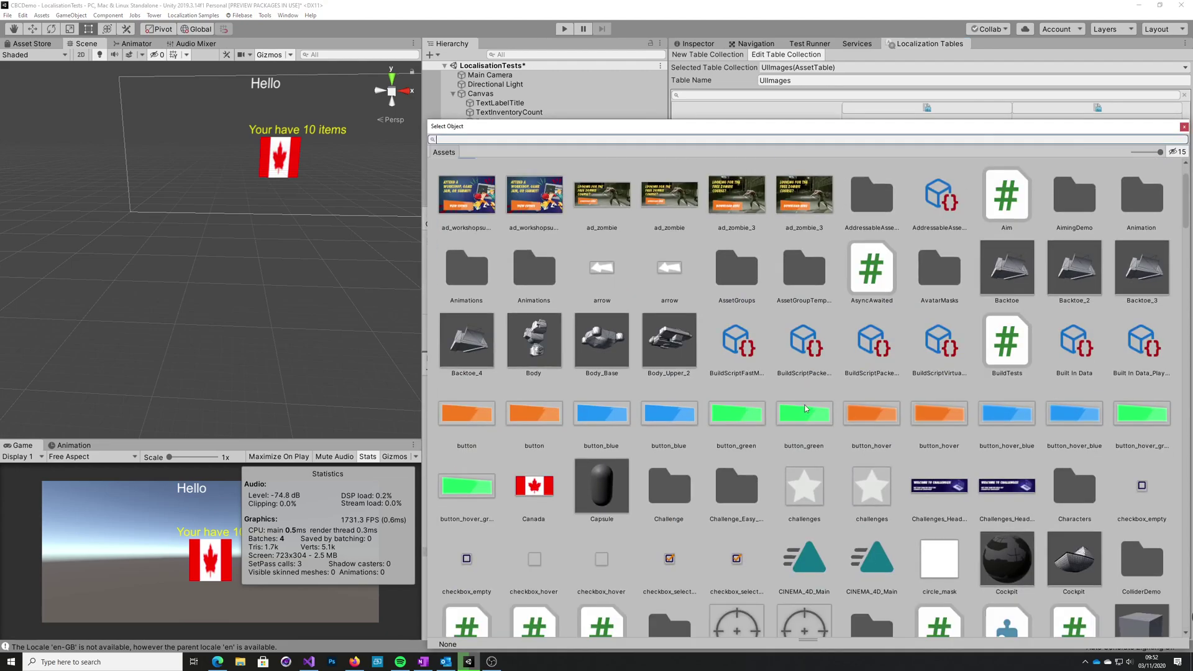
scroll(828, 406, down, 15)
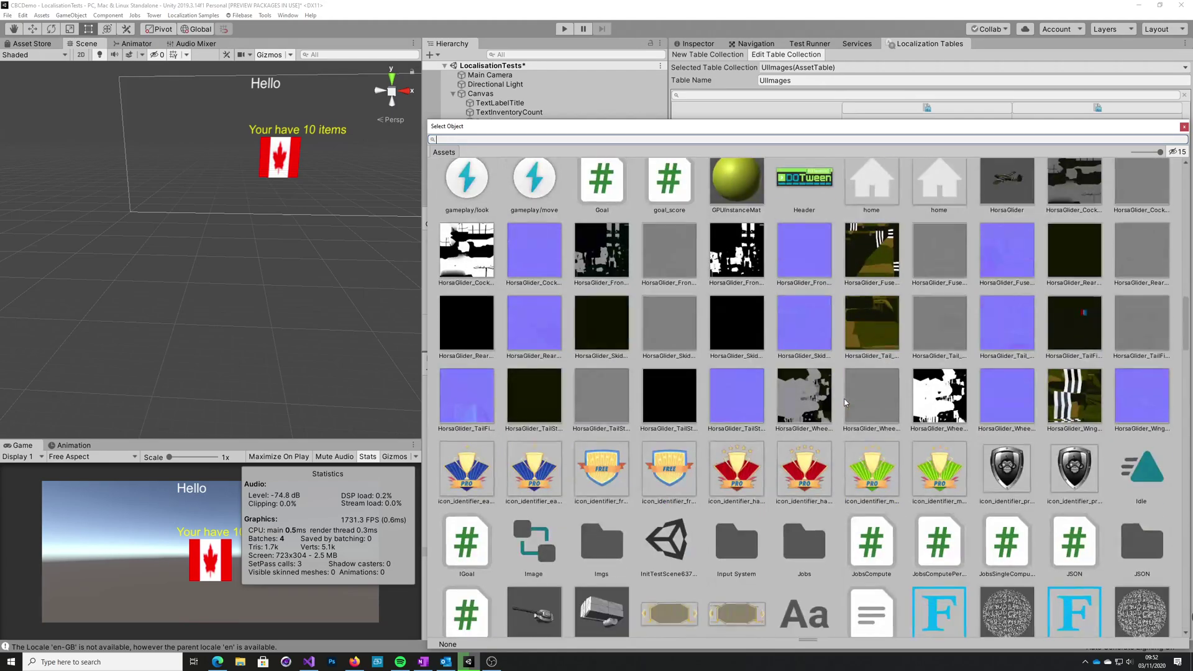
scroll(844, 398, up, 5)
scroll(845, 395, up, 20)
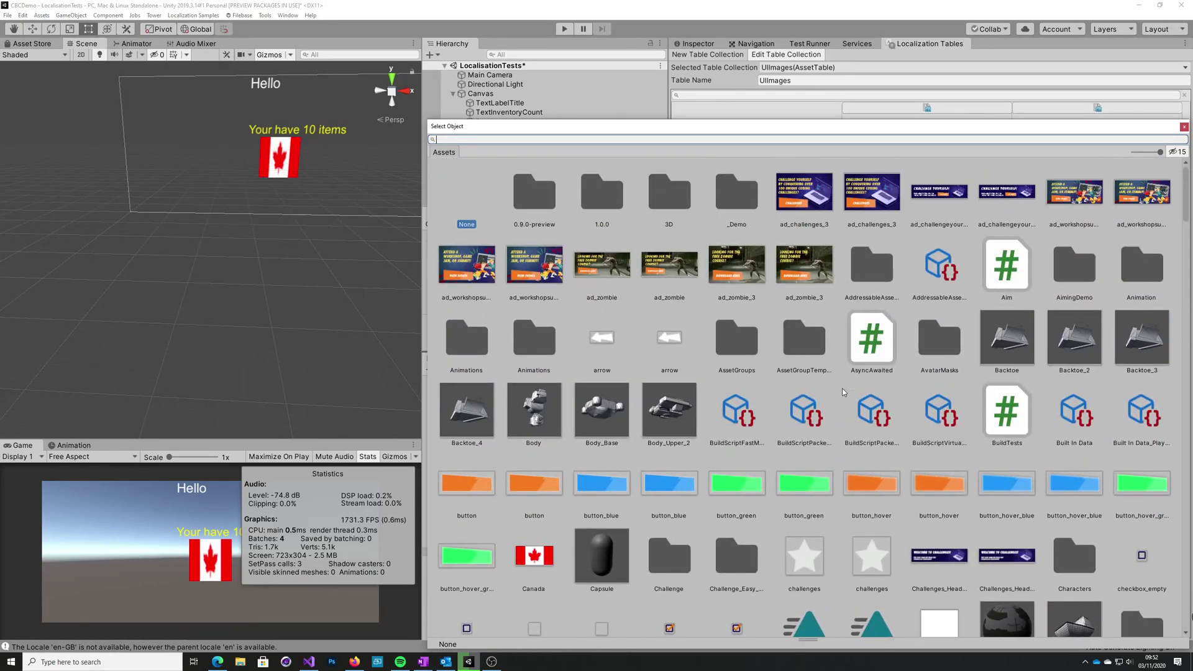
text(uk)
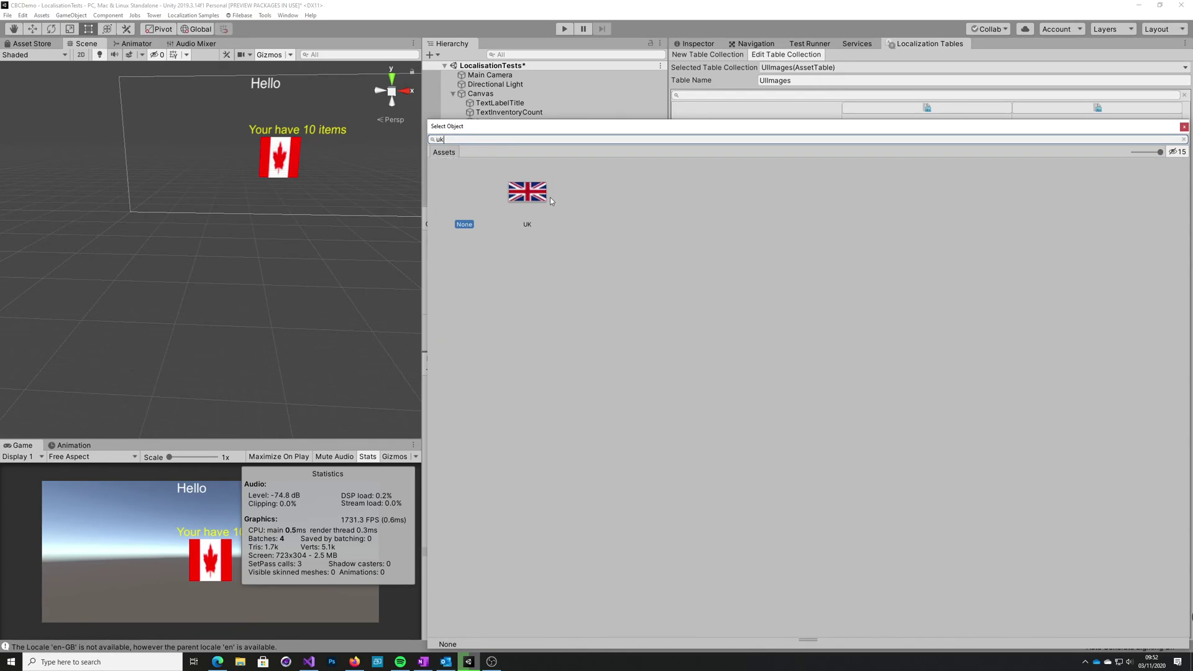
click(522, 194)
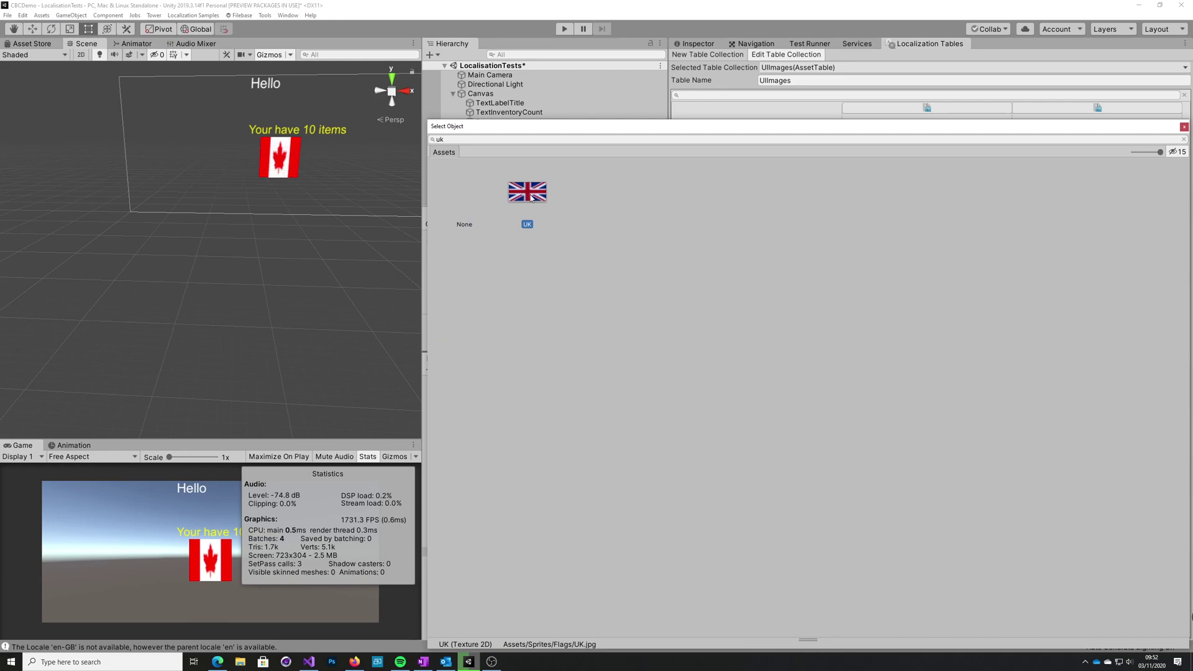
double_click(531, 198)
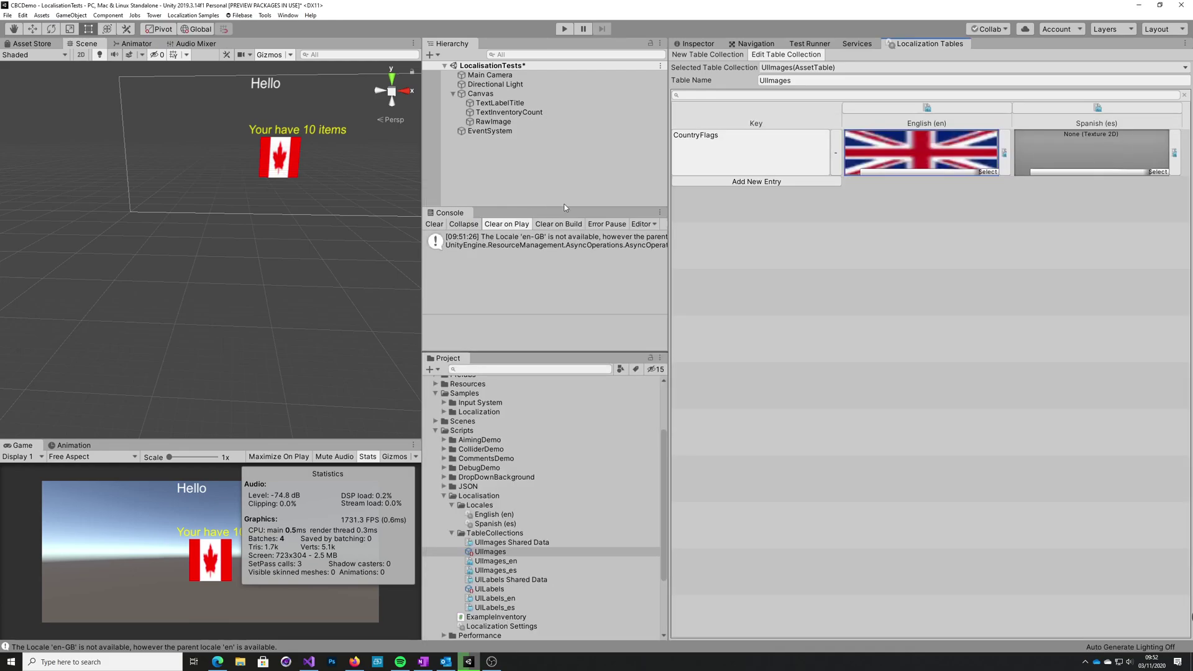
- Assign the Spanish flag texture to the Spanish (es) CountryFlags cell
click(1158, 172)
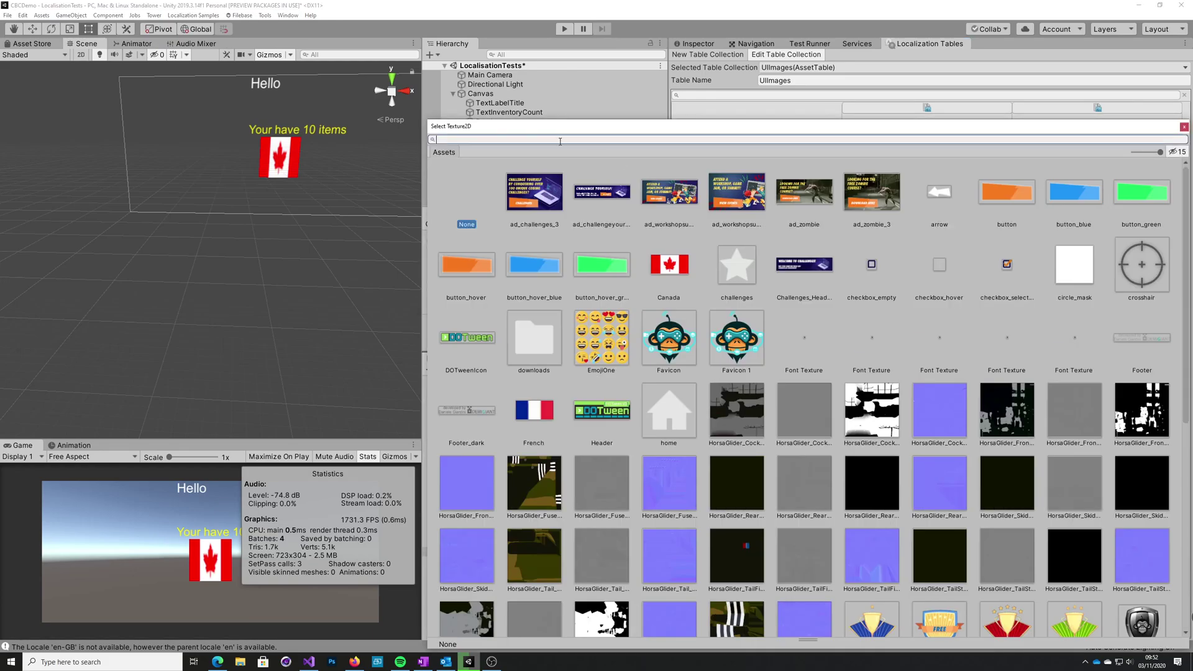
text(span)
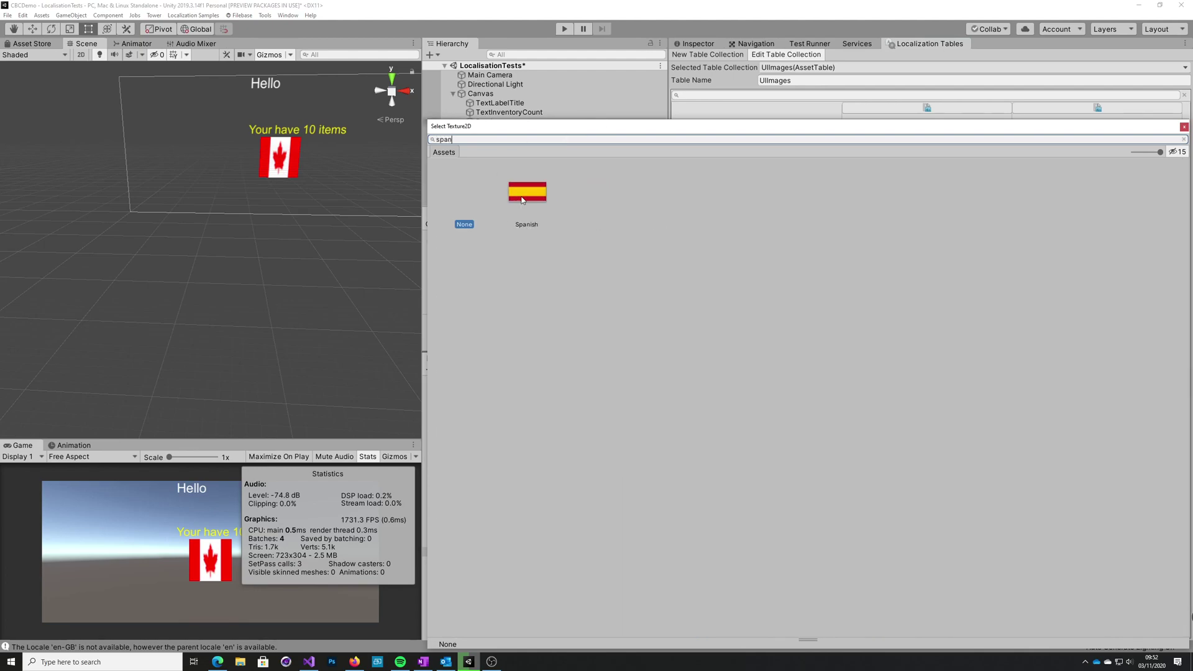
double_click(521, 196)
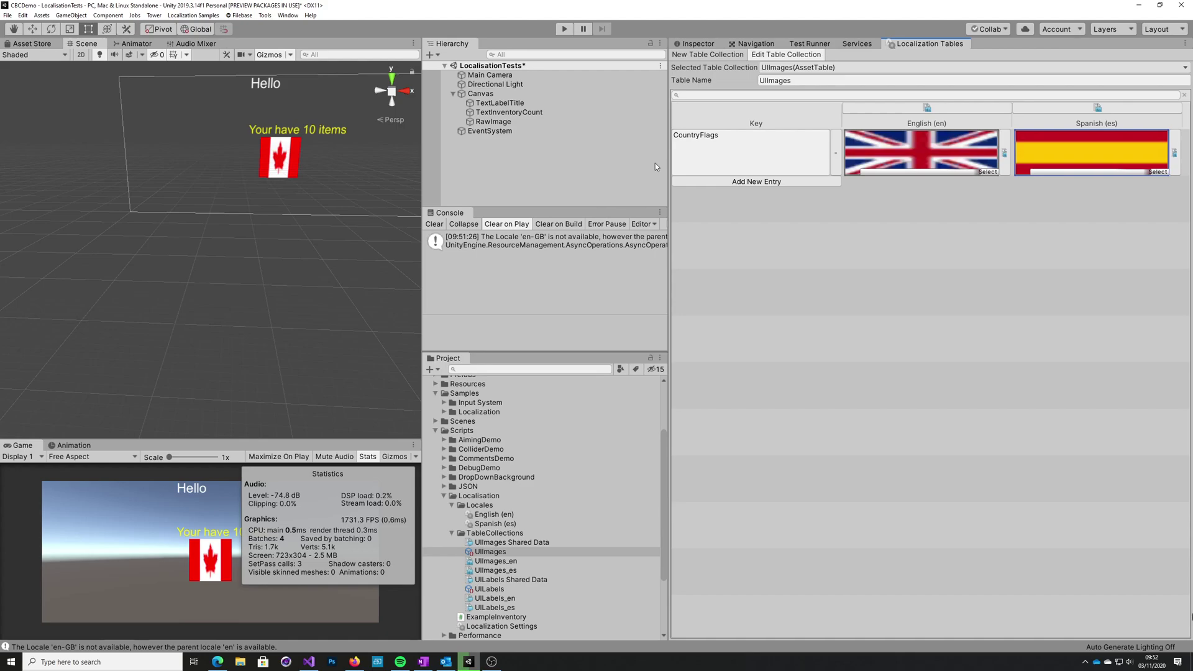
click(502, 123)
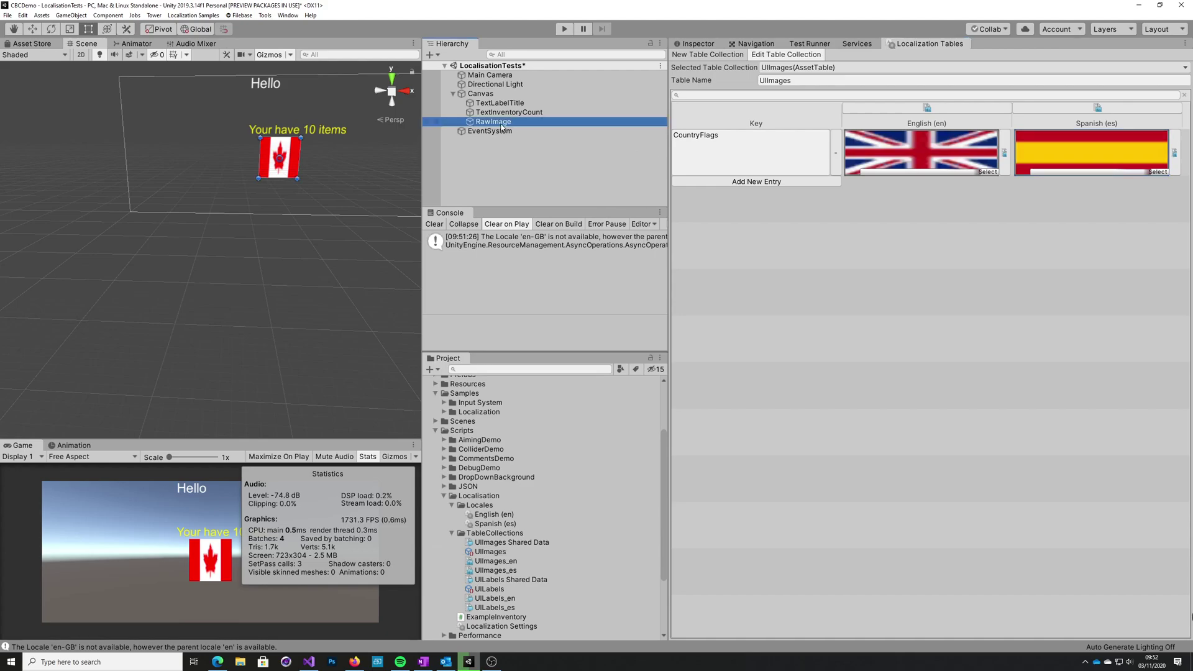
- Add a Localize Texture Event to the RawImage's Raw Image component
click(694, 43)
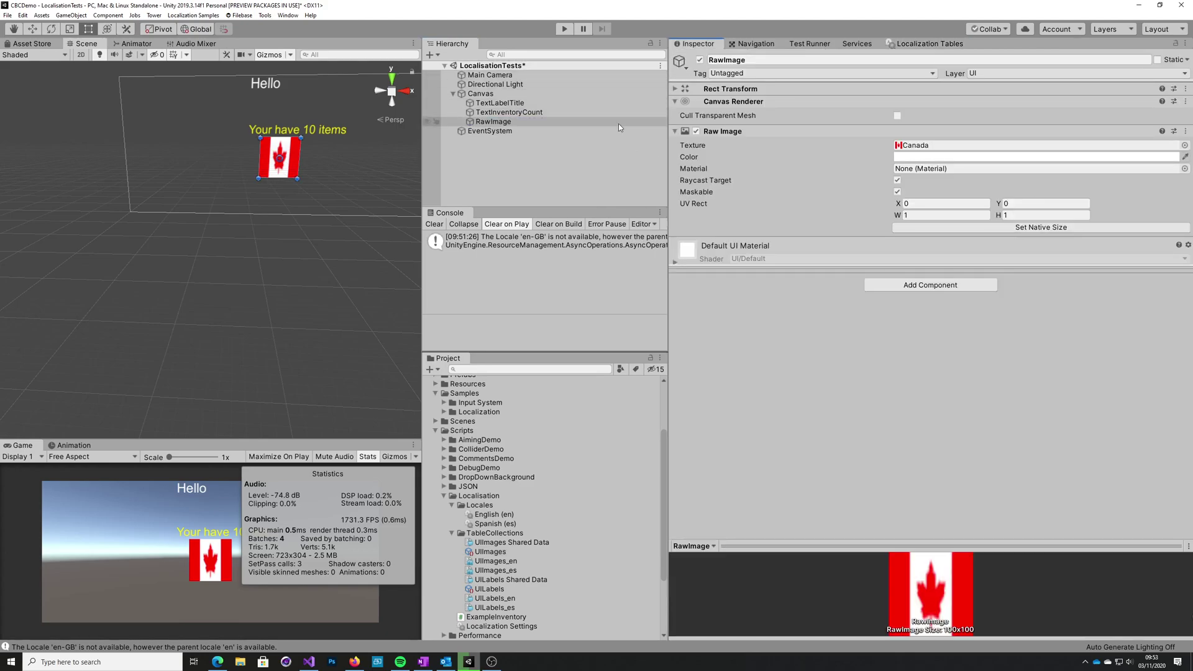
click(533, 123)
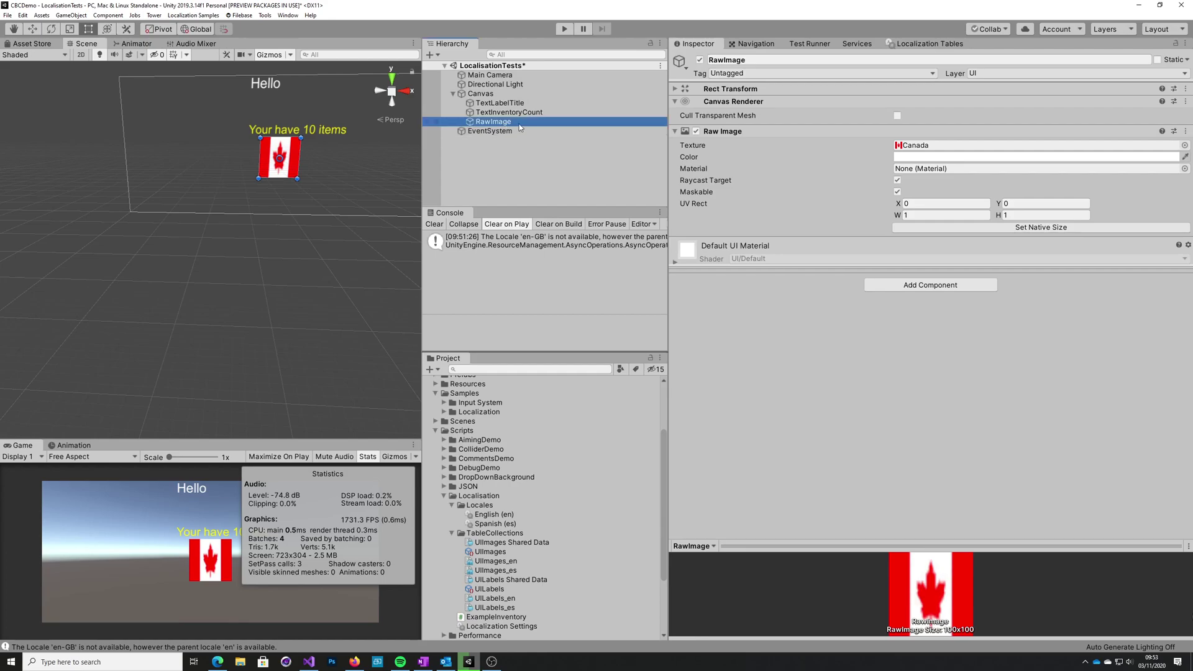
right_click(788, 132)
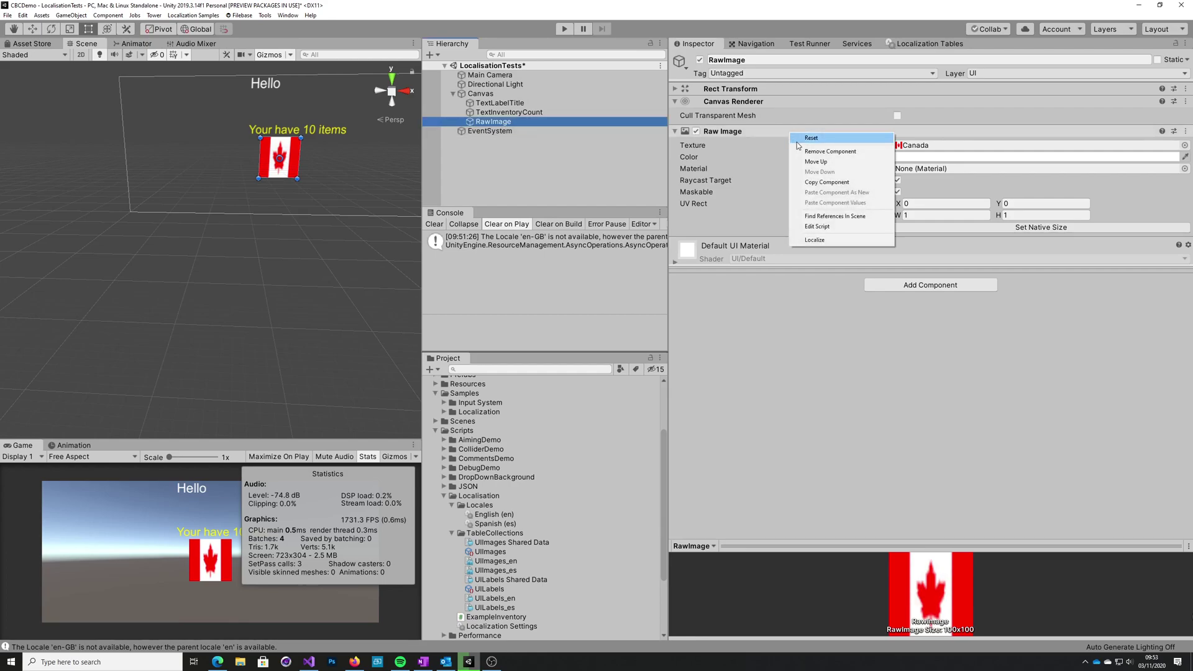
click(830, 240)
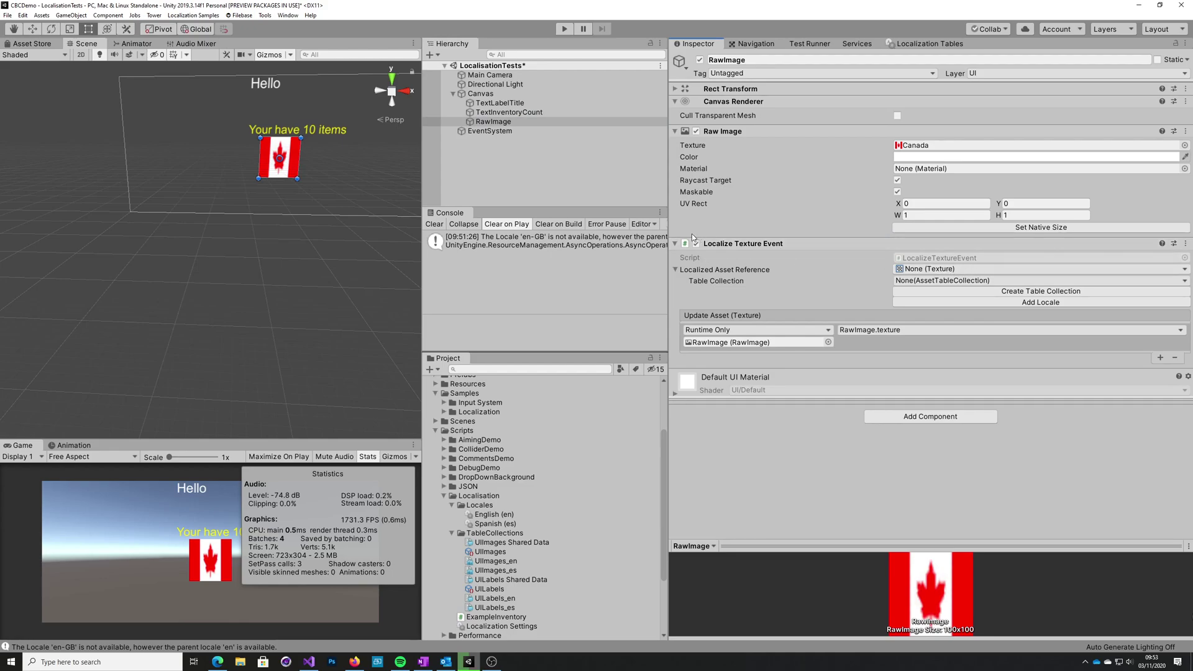
click(500, 103)
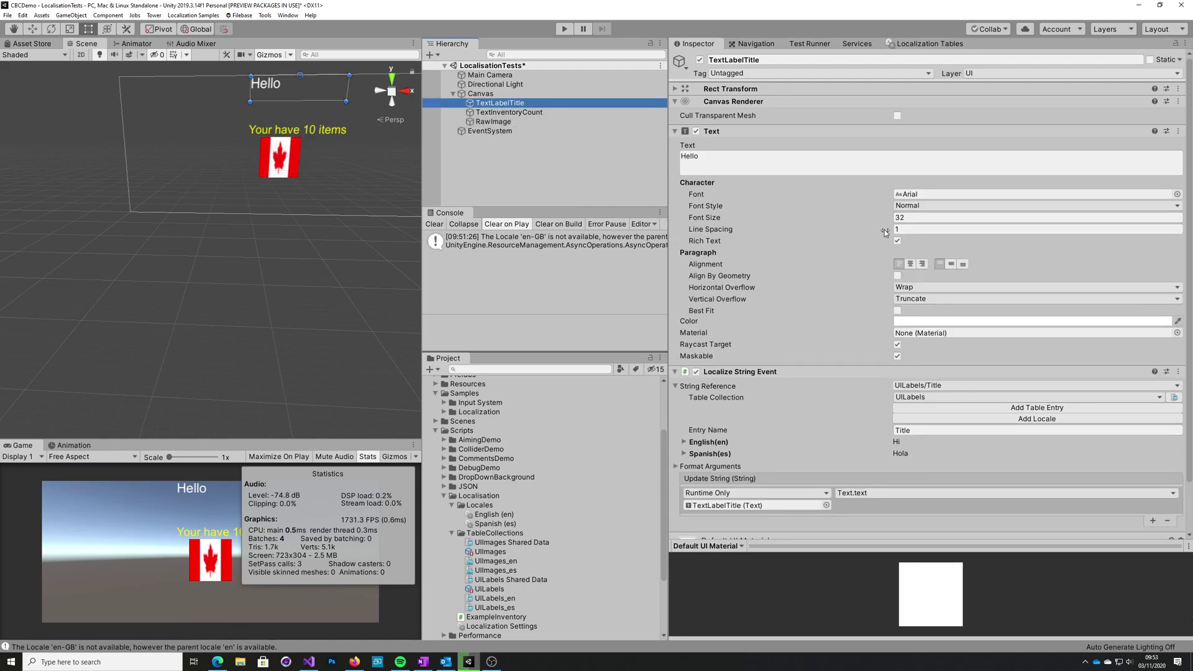
scroll(802, 401, down, 3)
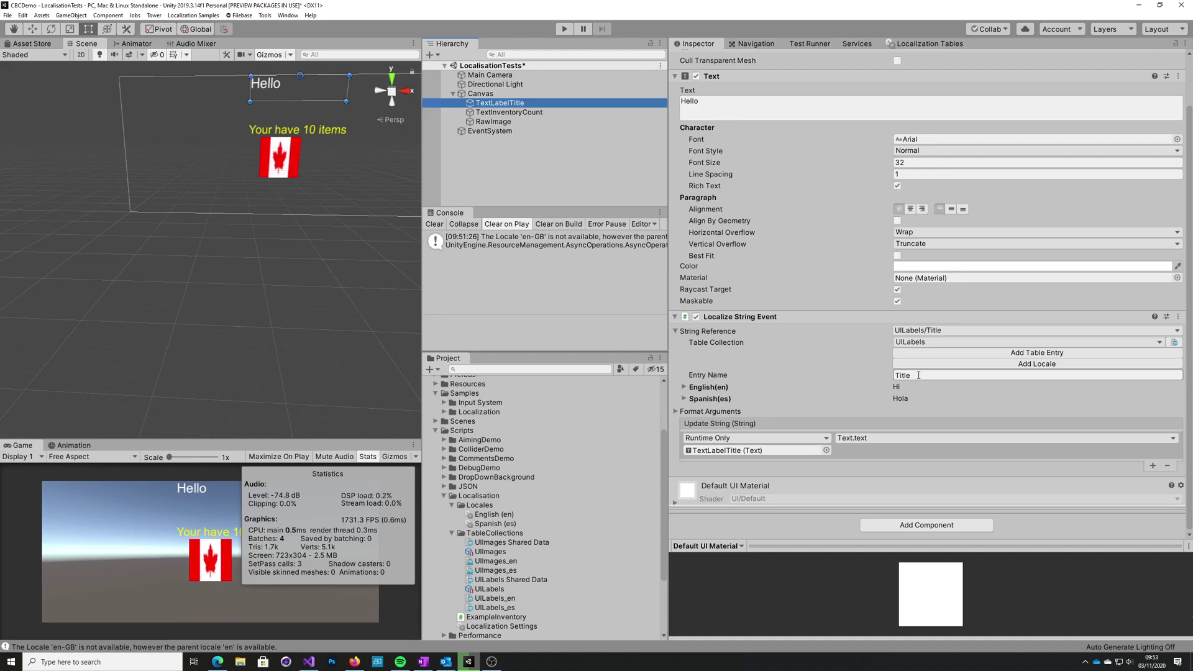
click(494, 121)
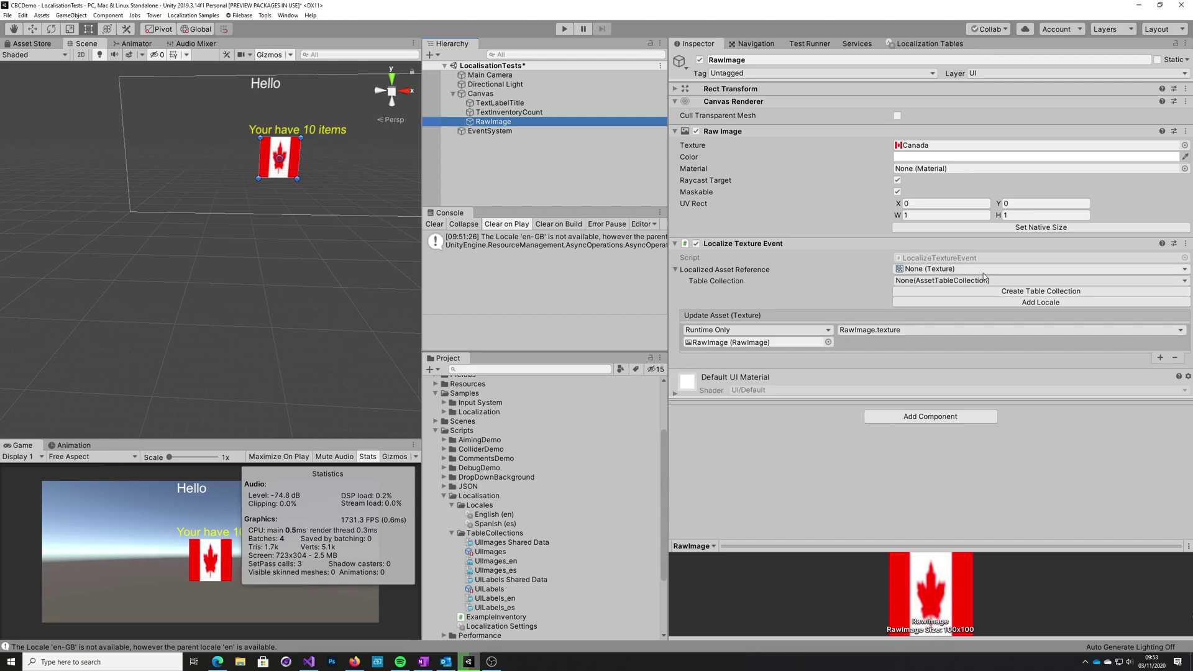
- Set the flag's Localized Asset Reference to UIImages/CountryFlags
click(1184, 274)
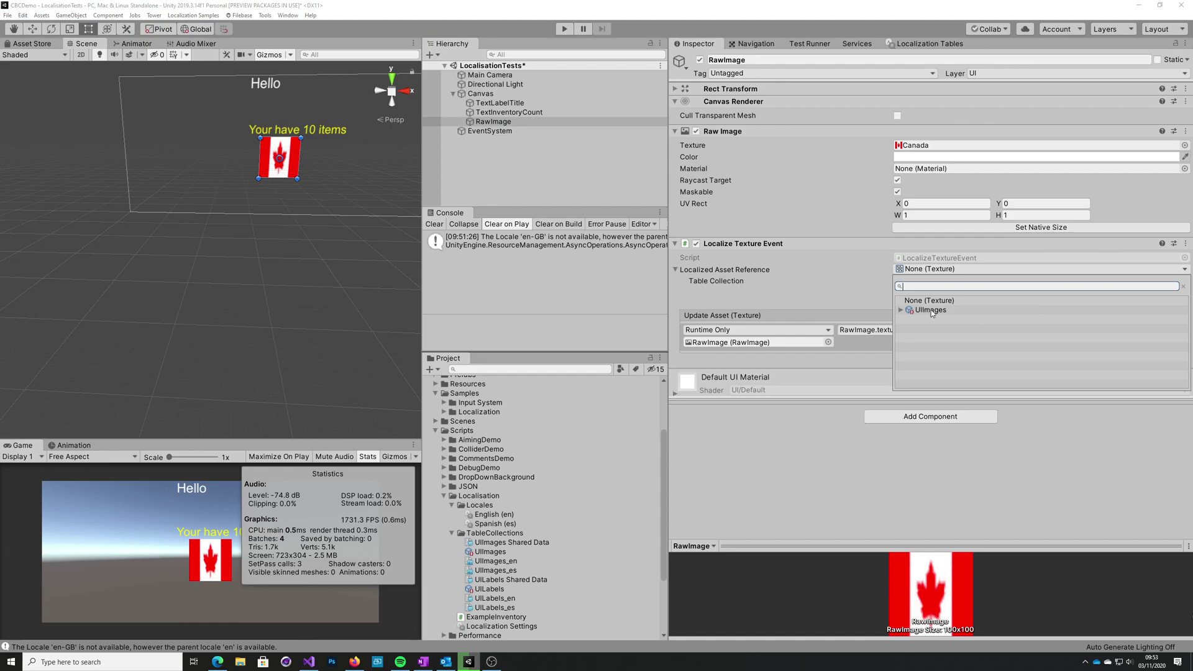
click(901, 311)
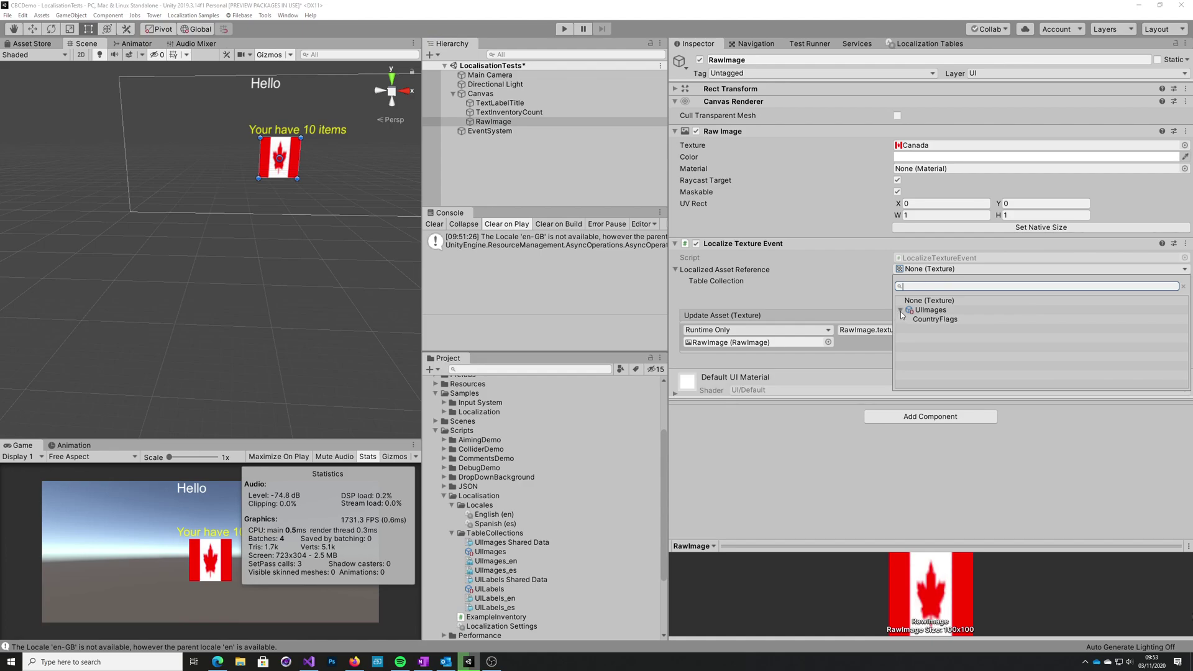
click(943, 320)
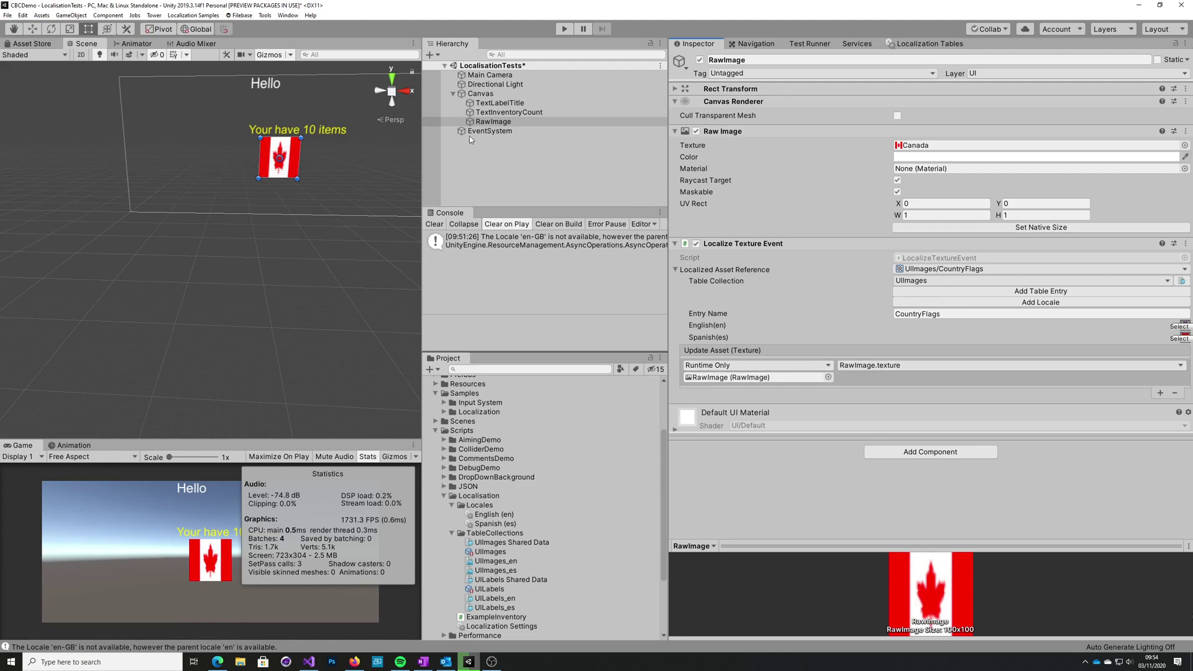
click(565, 34)
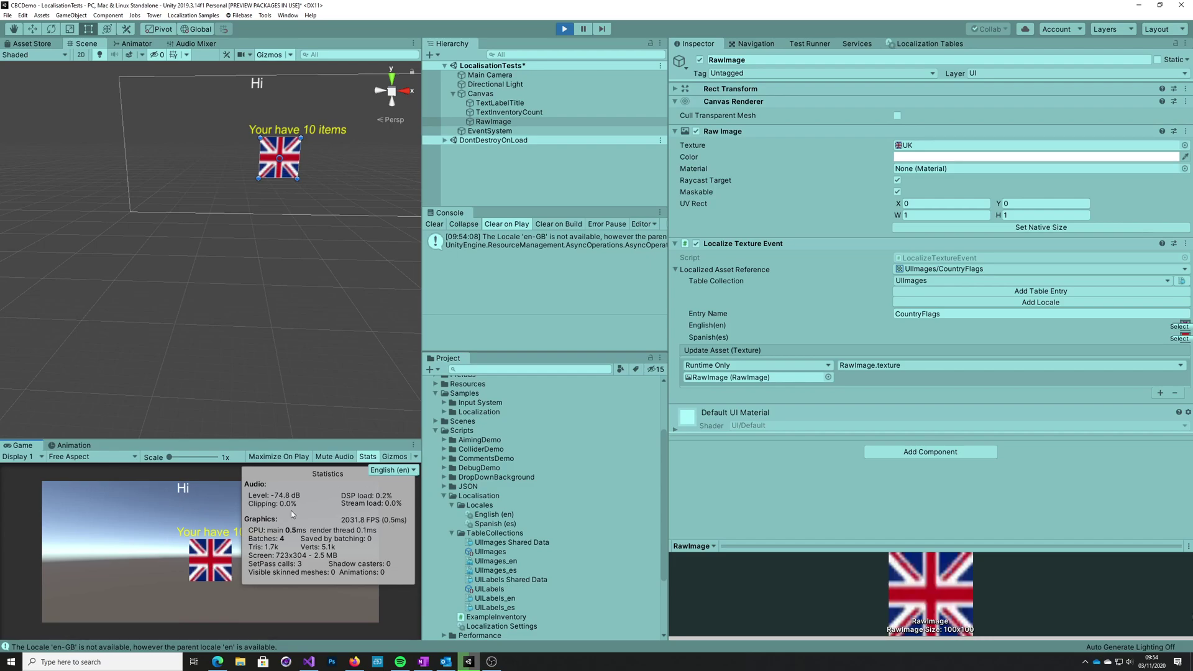
click(413, 471)
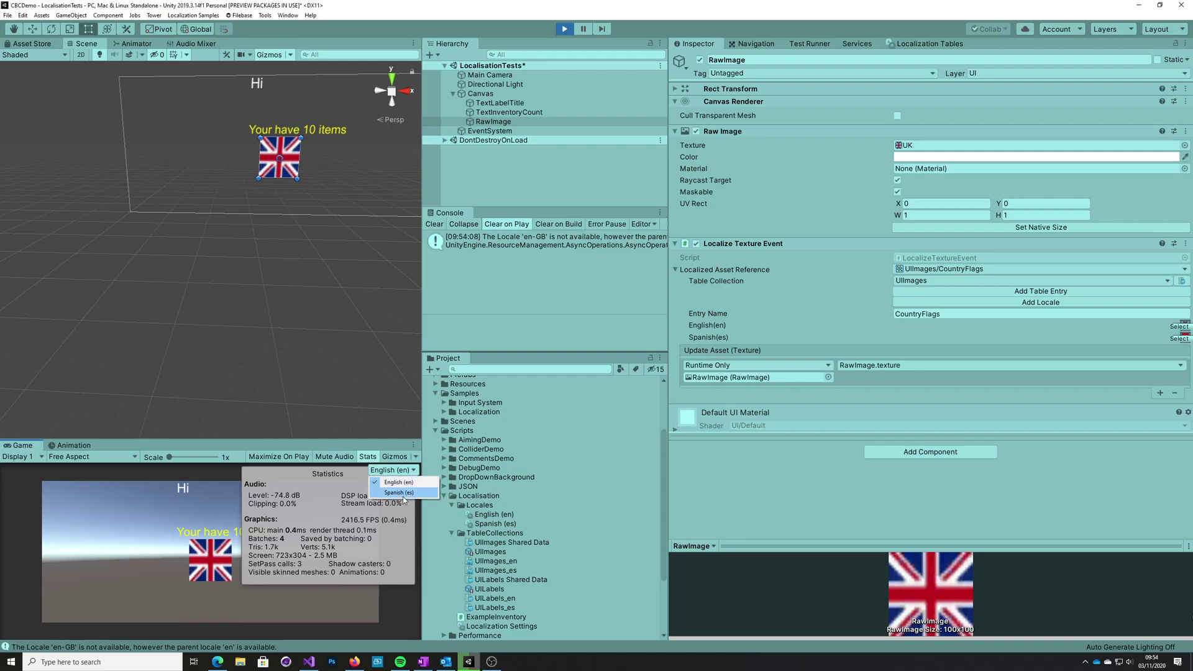
click(399, 492)
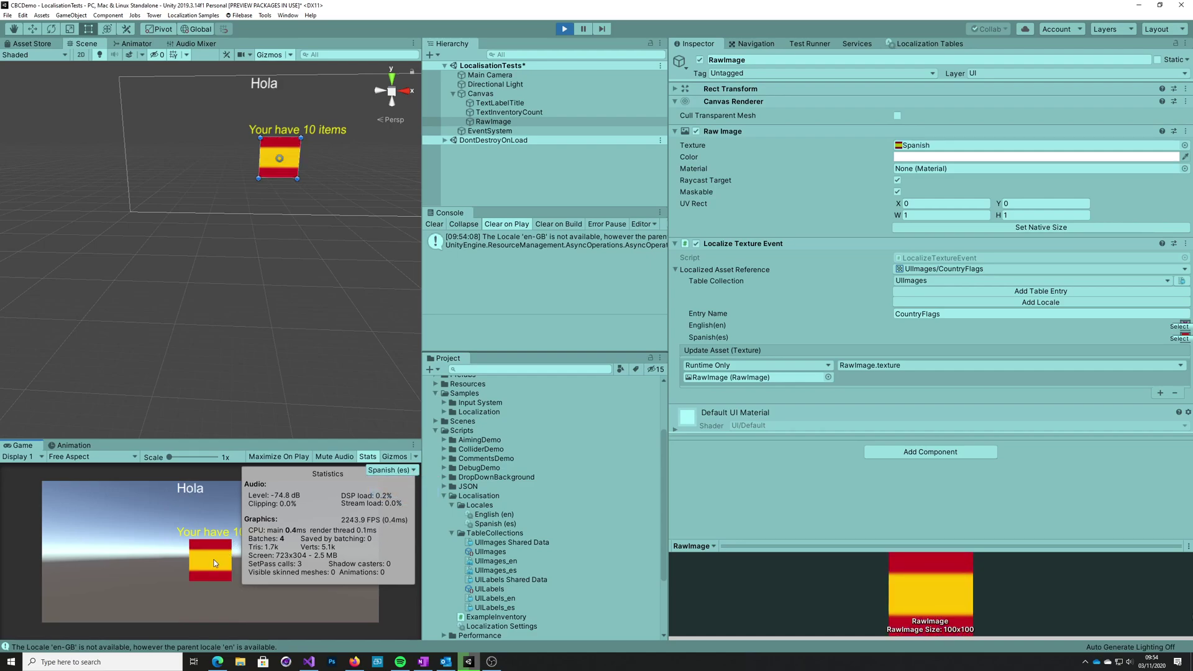
click(416, 471)
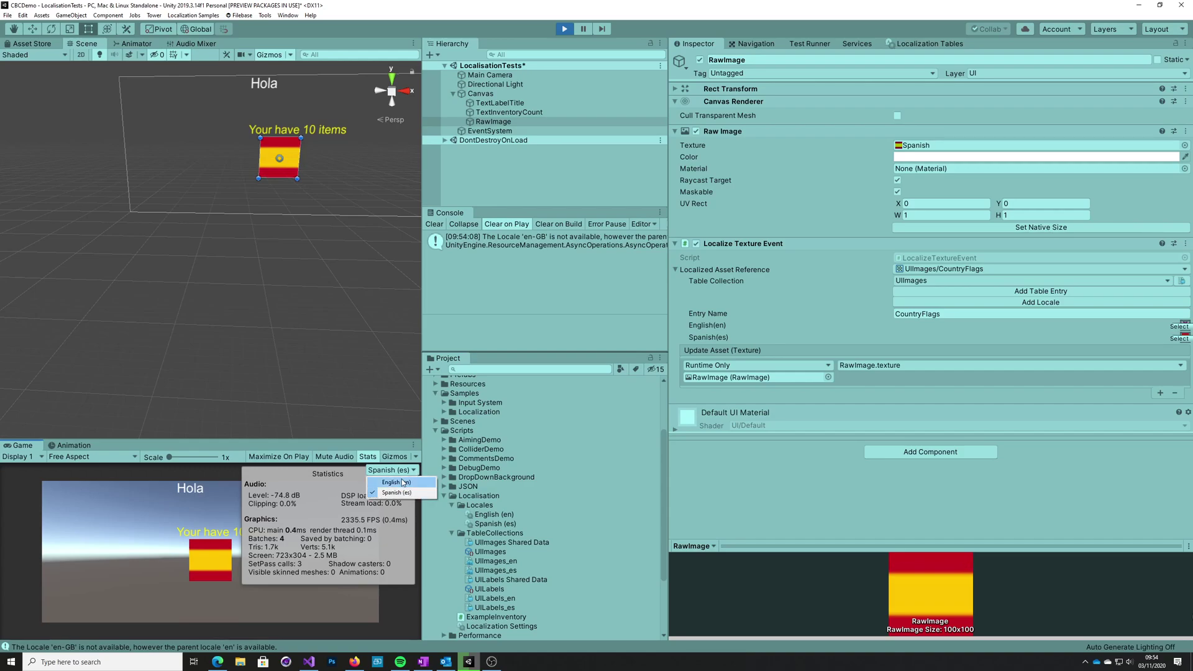
click(399, 484)
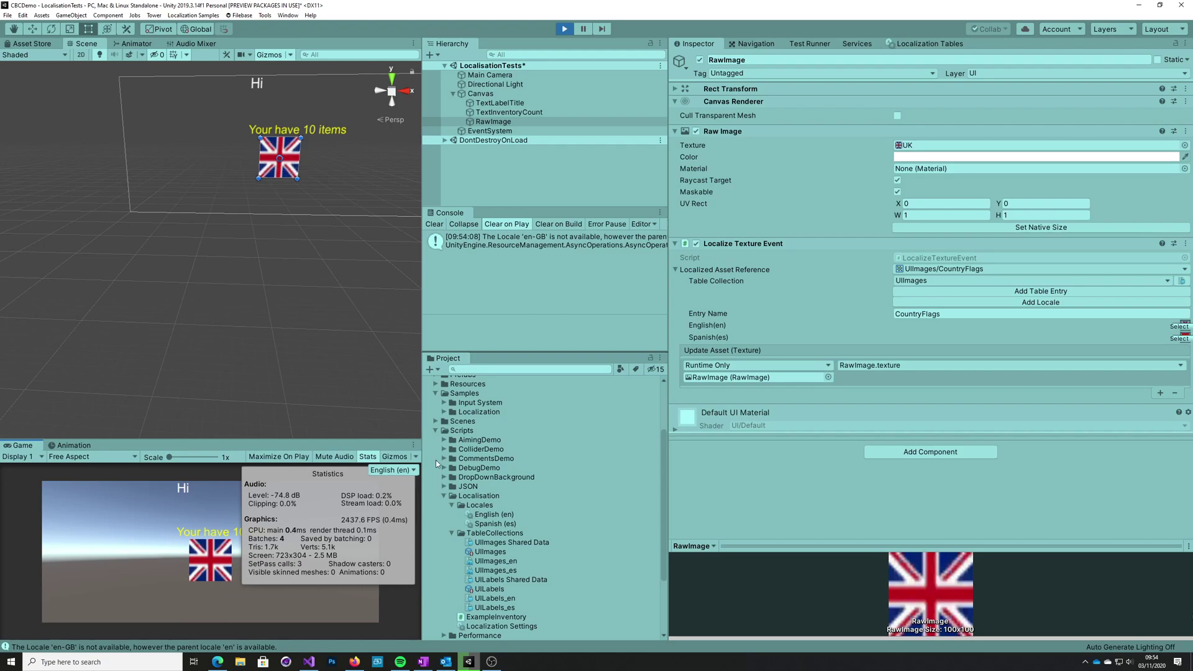
click(564, 29)
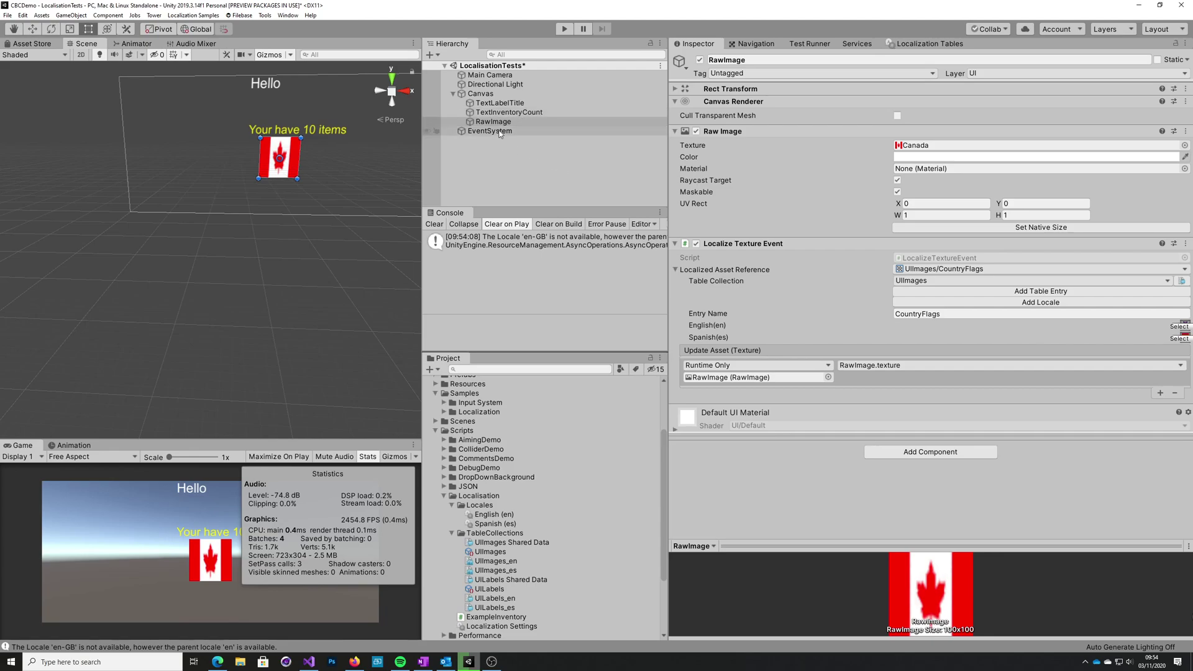
- Add an InventoryCount entry to UILabels with English text 'You have 10 items'
click(926, 44)
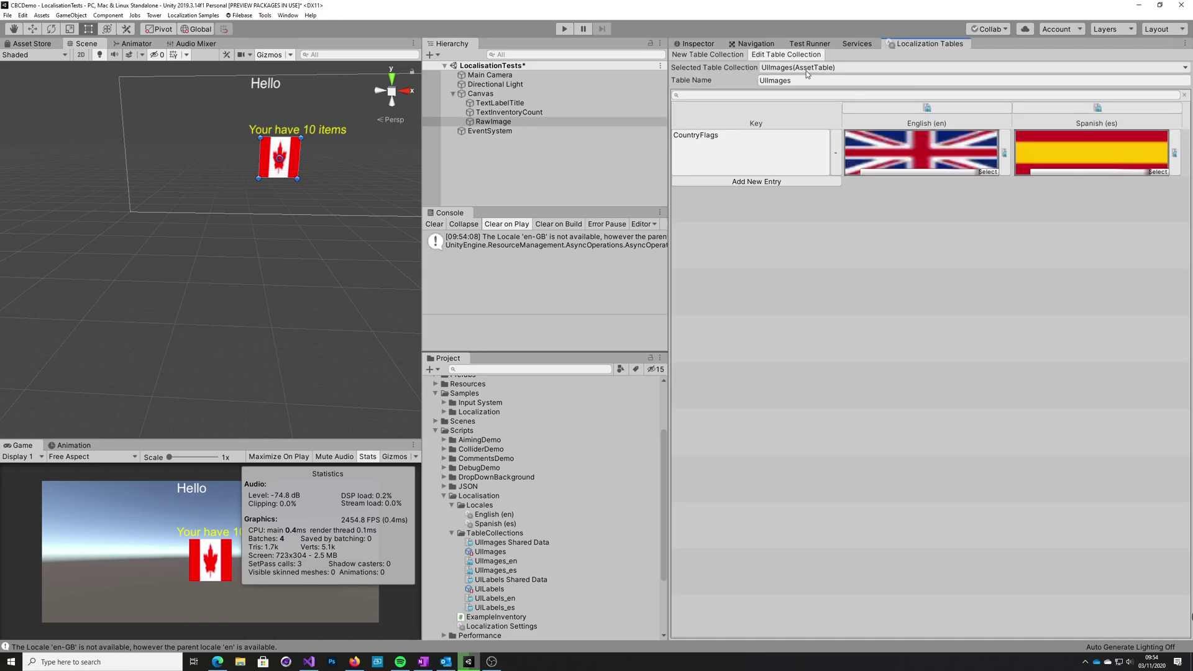
click(914, 67)
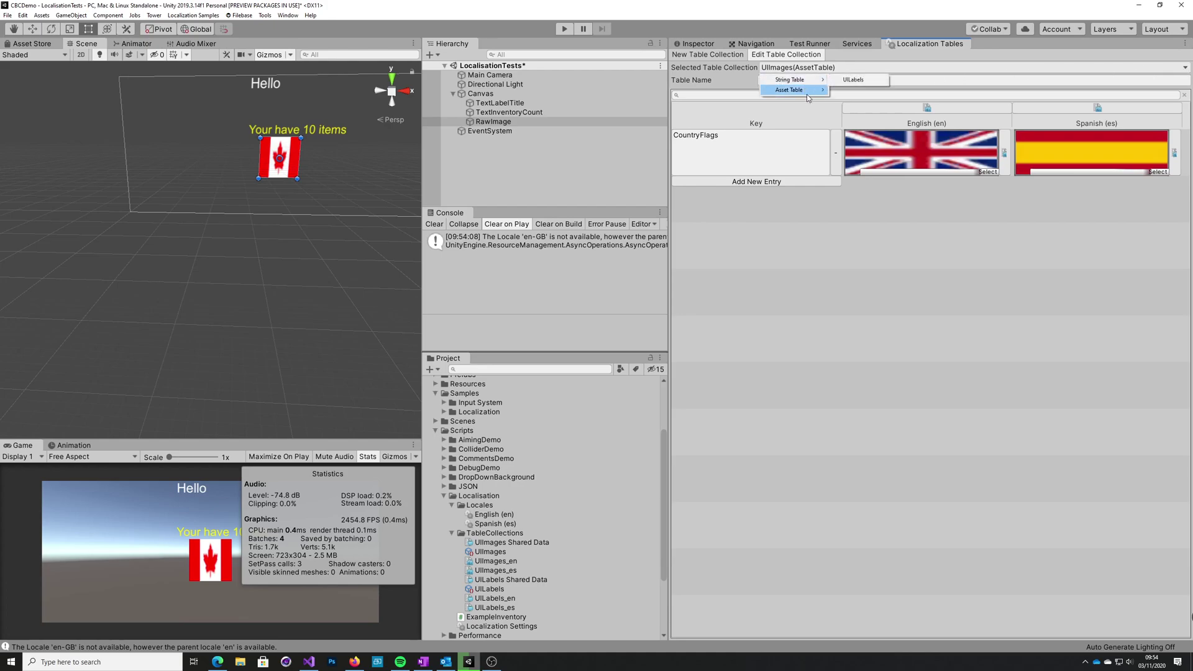
click(846, 82)
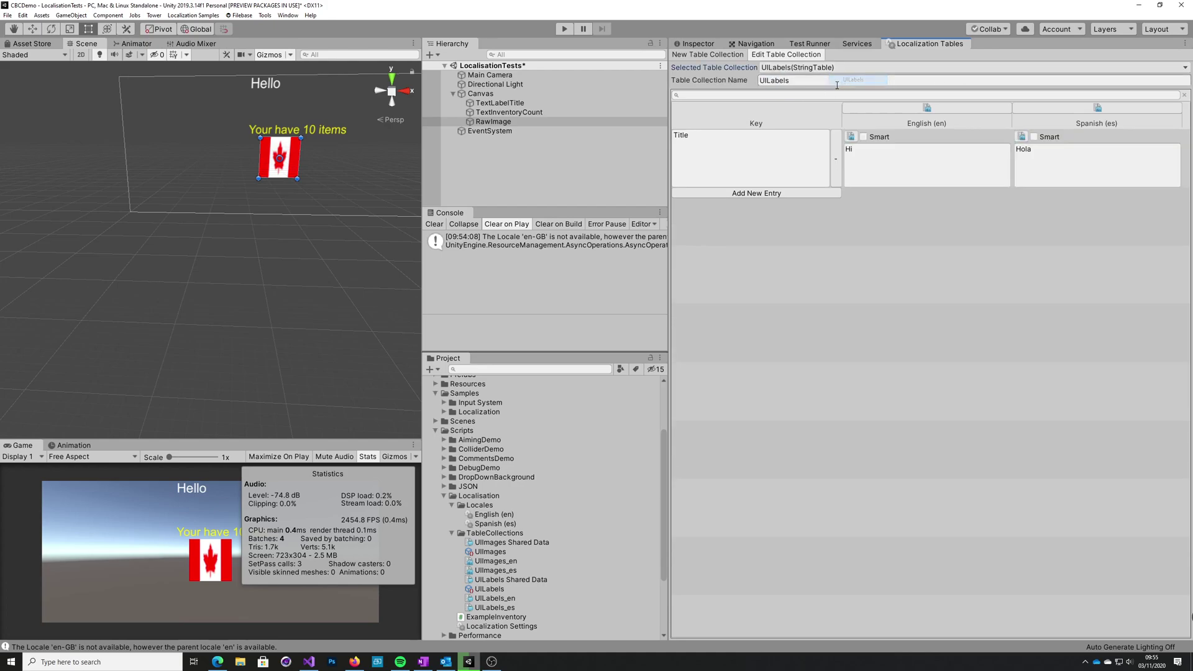
click(744, 193)
click(744, 200)
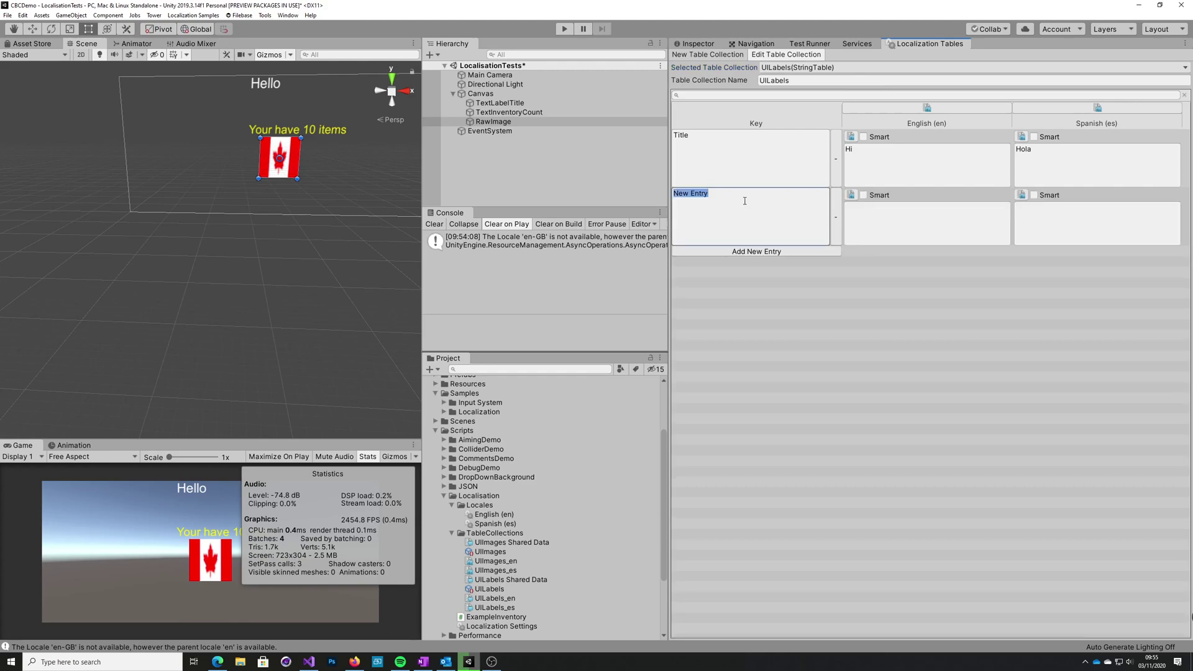
text(InventoryCount)
click(885, 213)
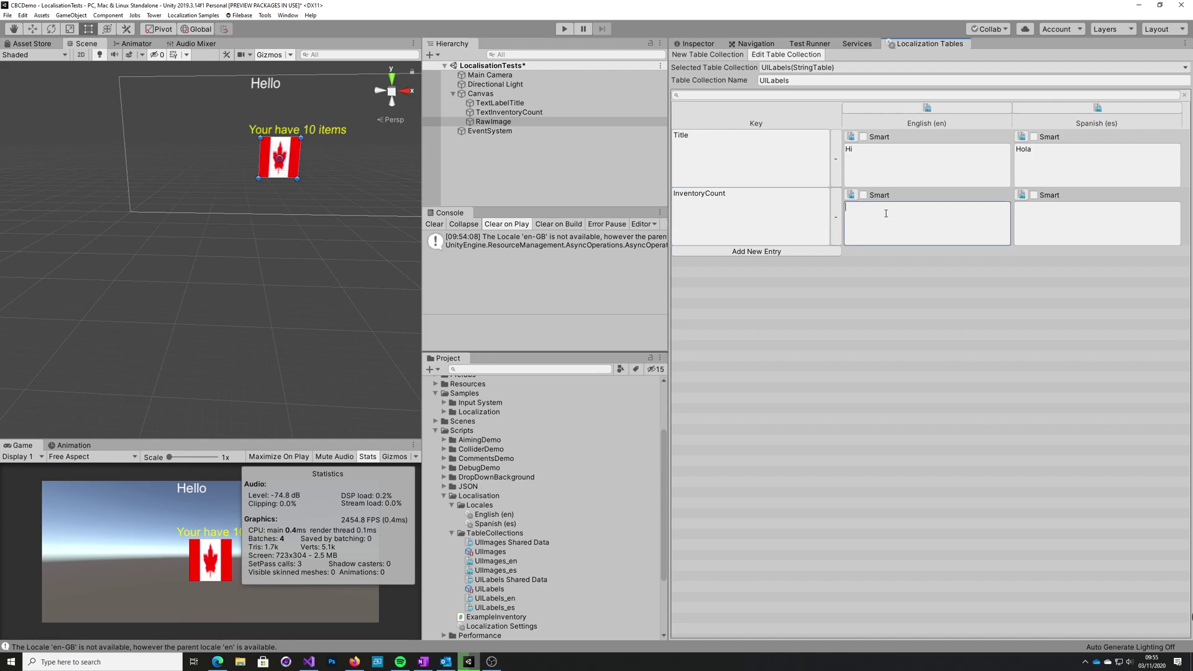
text(You have 10 items)
- Translate 'You have 10 items' in Google Translate and copy 'Tienes 10 artículos'
click(354, 662)
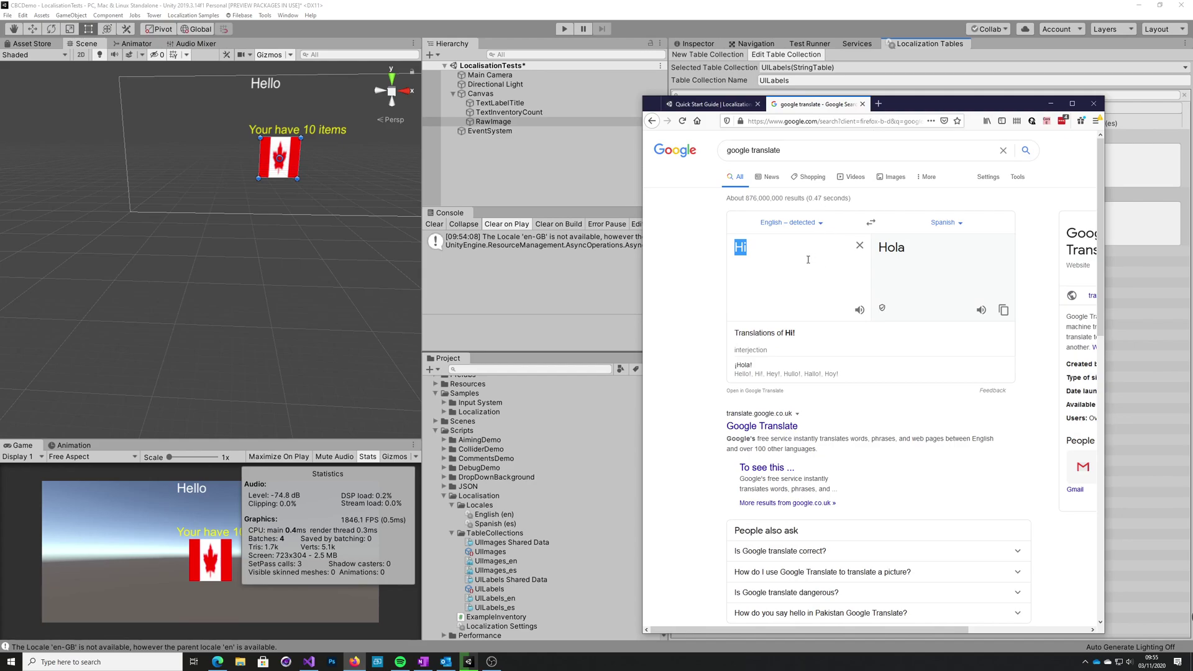
text(You have 10 items)
click(1004, 310)
- Paste 'Tienes 10 artículos' as the Spanish text and mark both InventoryCount cells Smart
click(1051, 103)
click(1069, 220)
key(ctrl+v)
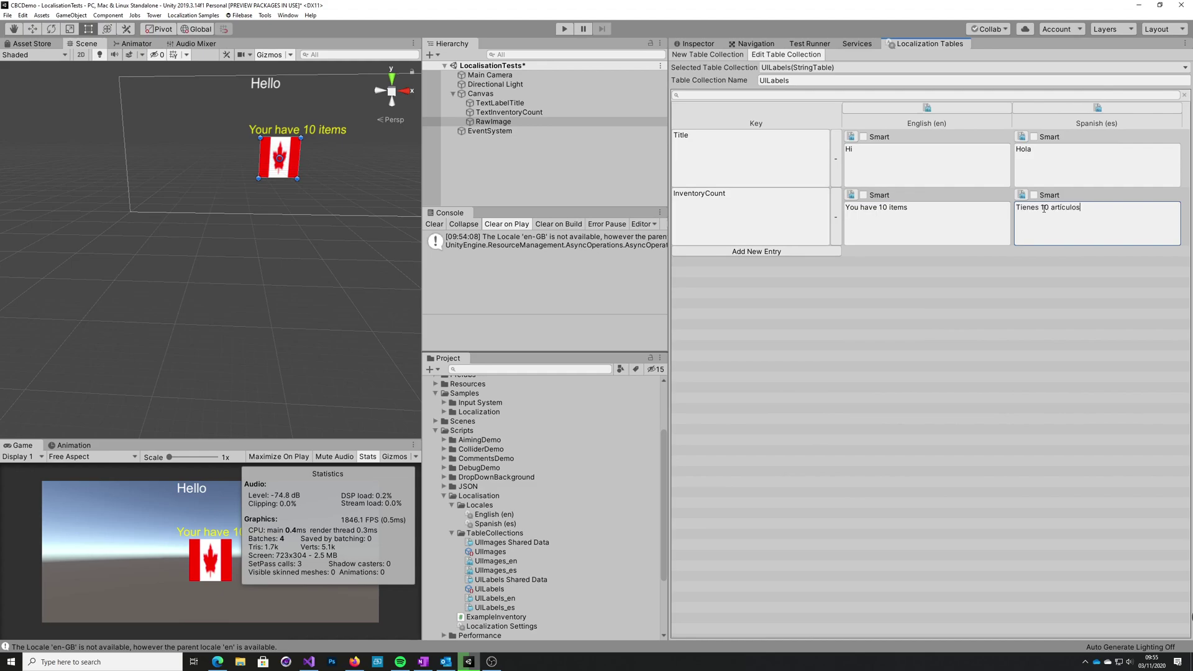
click(887, 209)
key(End)
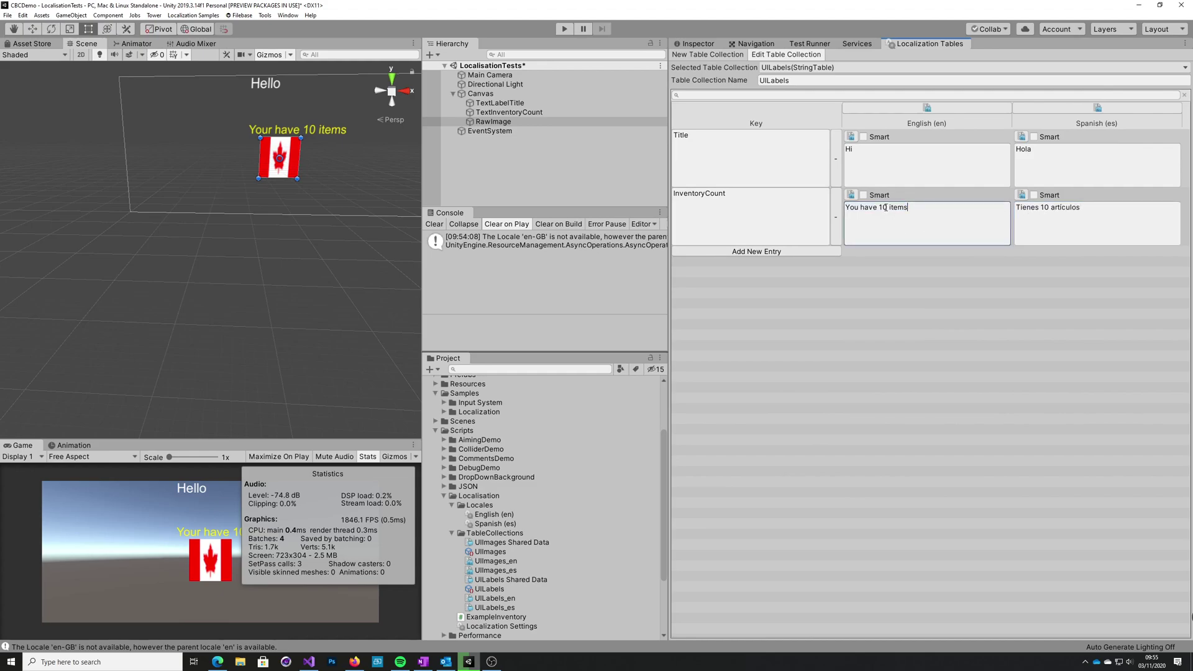
click(863, 195)
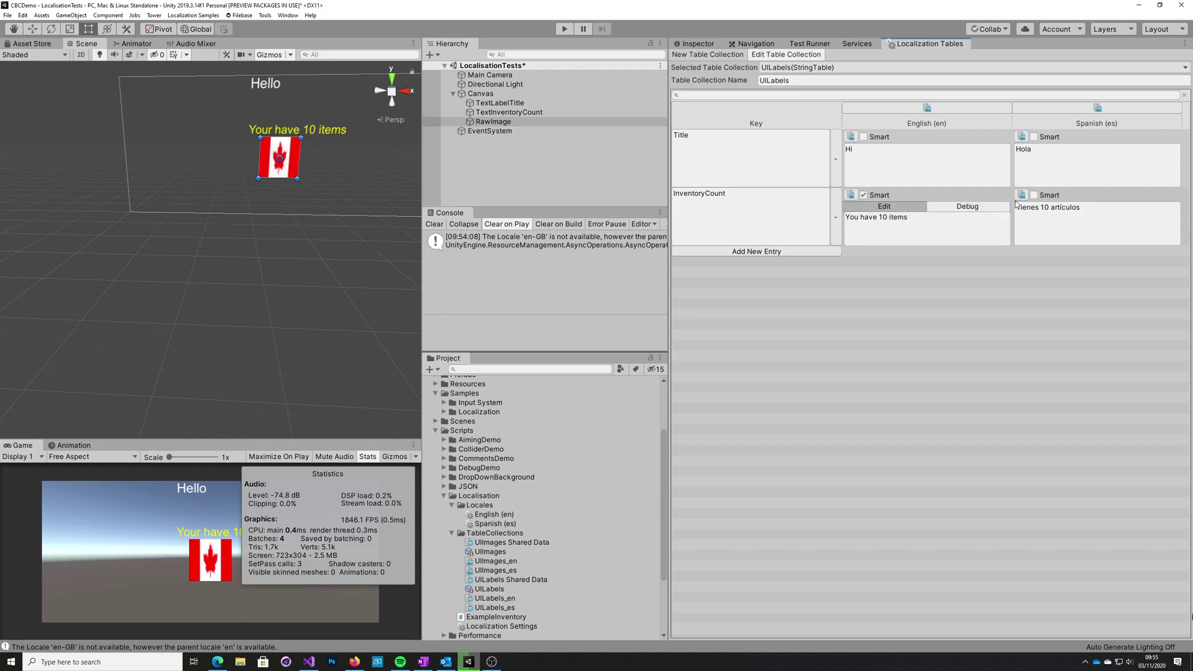
click(1035, 194)
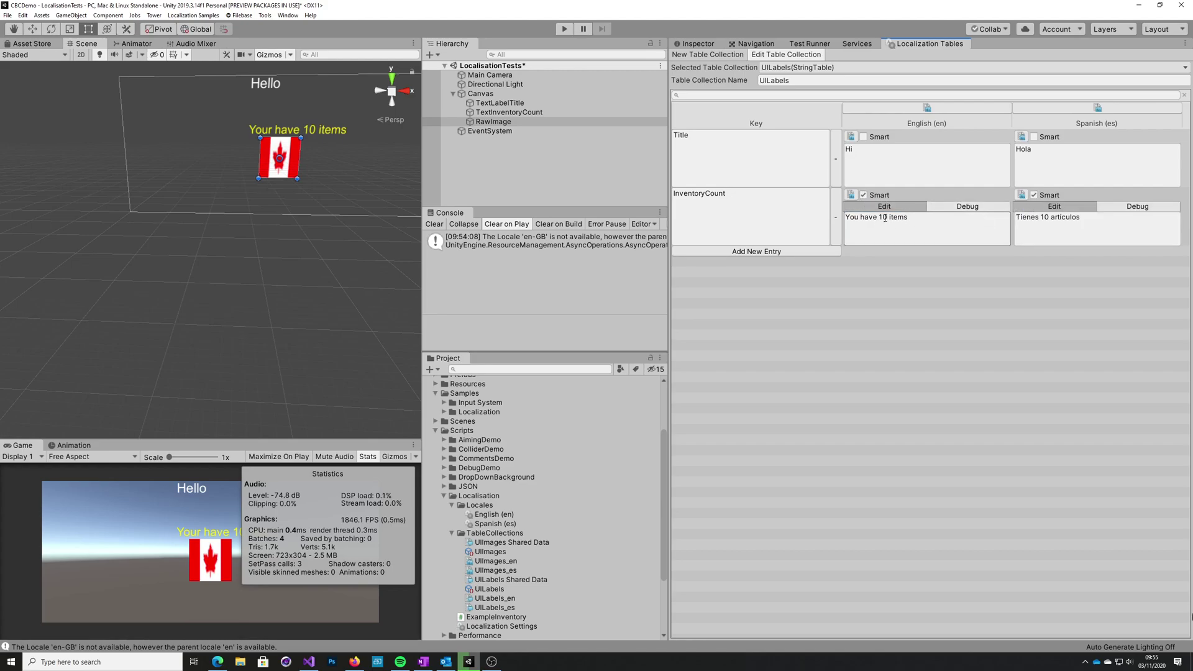
- Change the English text to 'You have {InventoryCount} items'
click(906, 225)
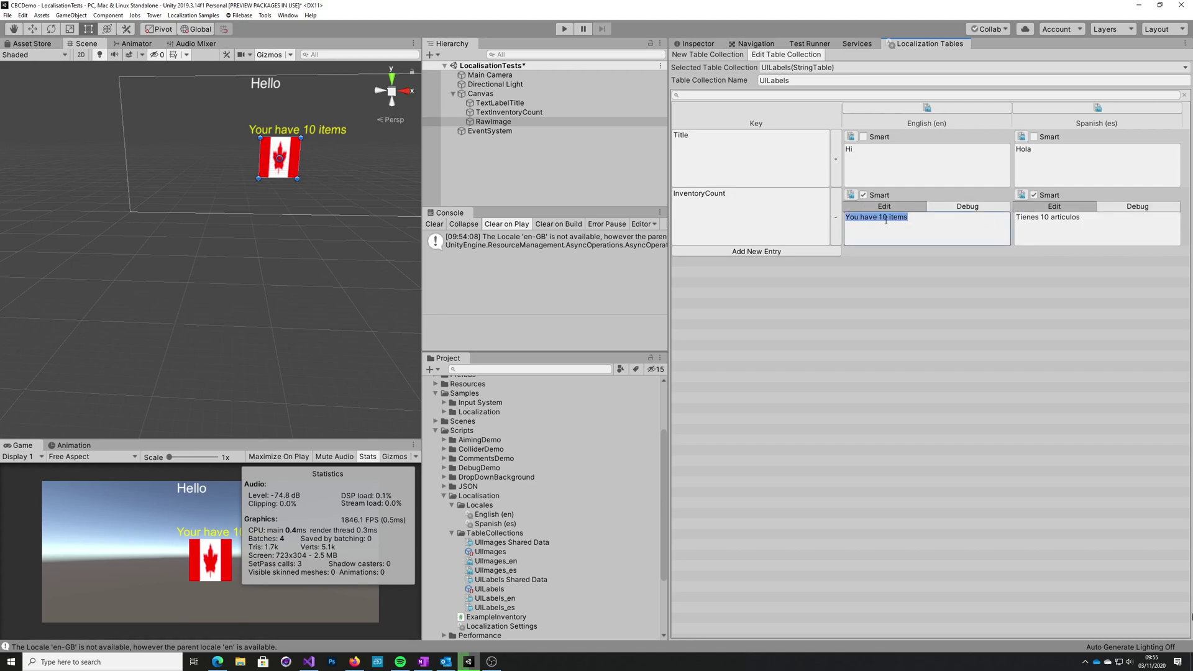
click(889, 219)
double_click(889, 219)
text({Inventoryu)
key(BackSpace)
text(Count)
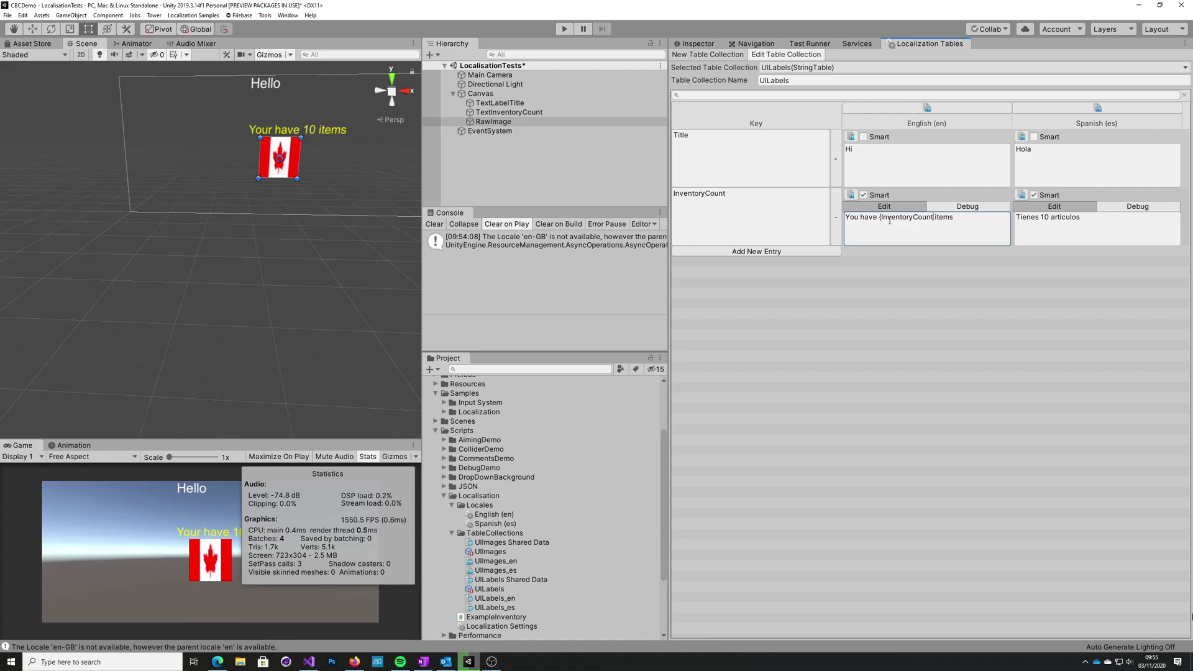
text(})
- Change the Spanish text to 'Tienes {InventoryCount} artículos'
double_click(891, 218)
click(1048, 218)
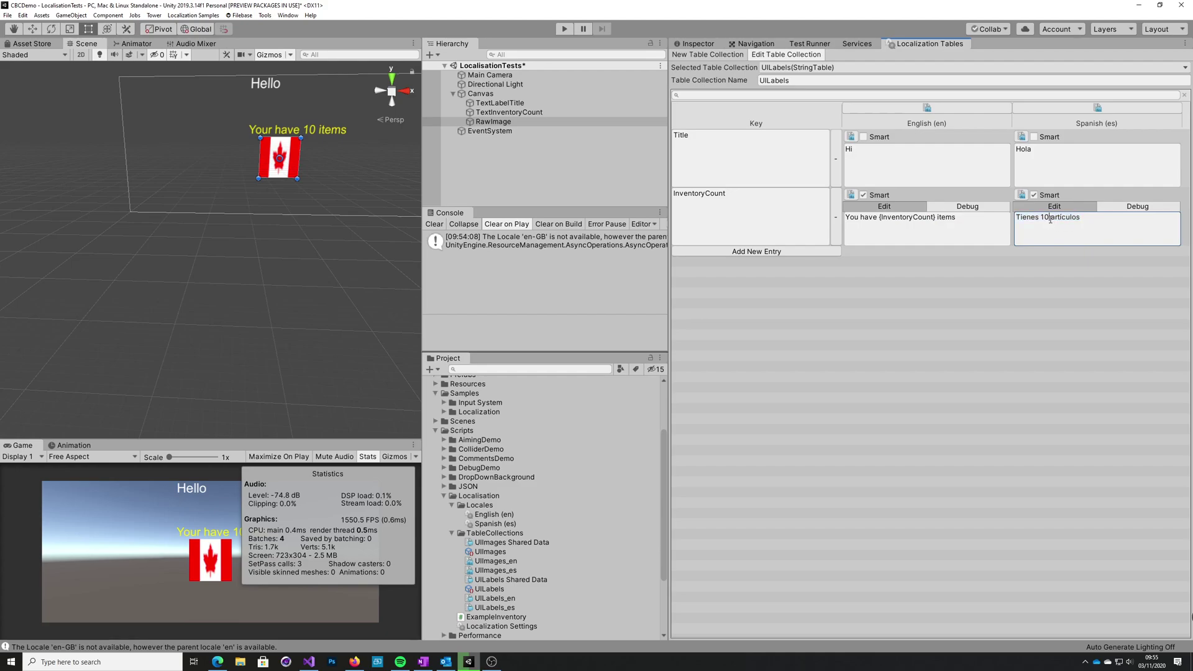
click(1051, 219)
key(BackSpace)
key(BackSpace)
text({)
key(ctrl+v)
key(BackSpace)
key(Delete)
- Make TextInventoryCount localizable and point its String Reference to UILabels/InventoryCount
click(698, 44)
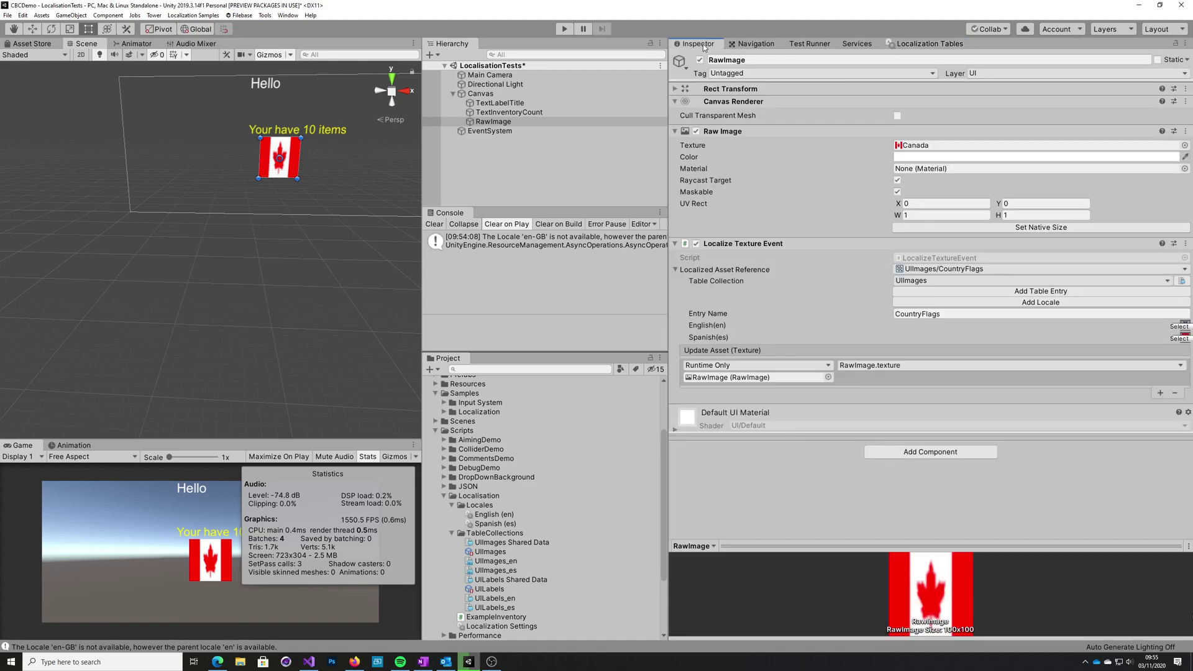
click(505, 113)
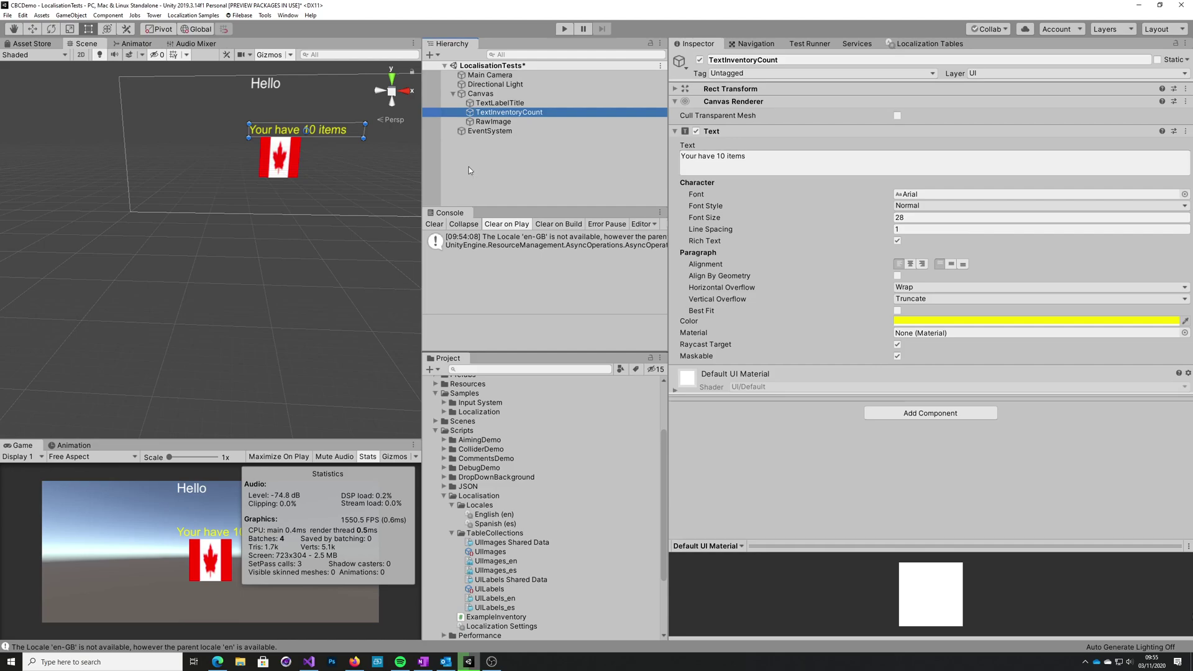
right_click(793, 136)
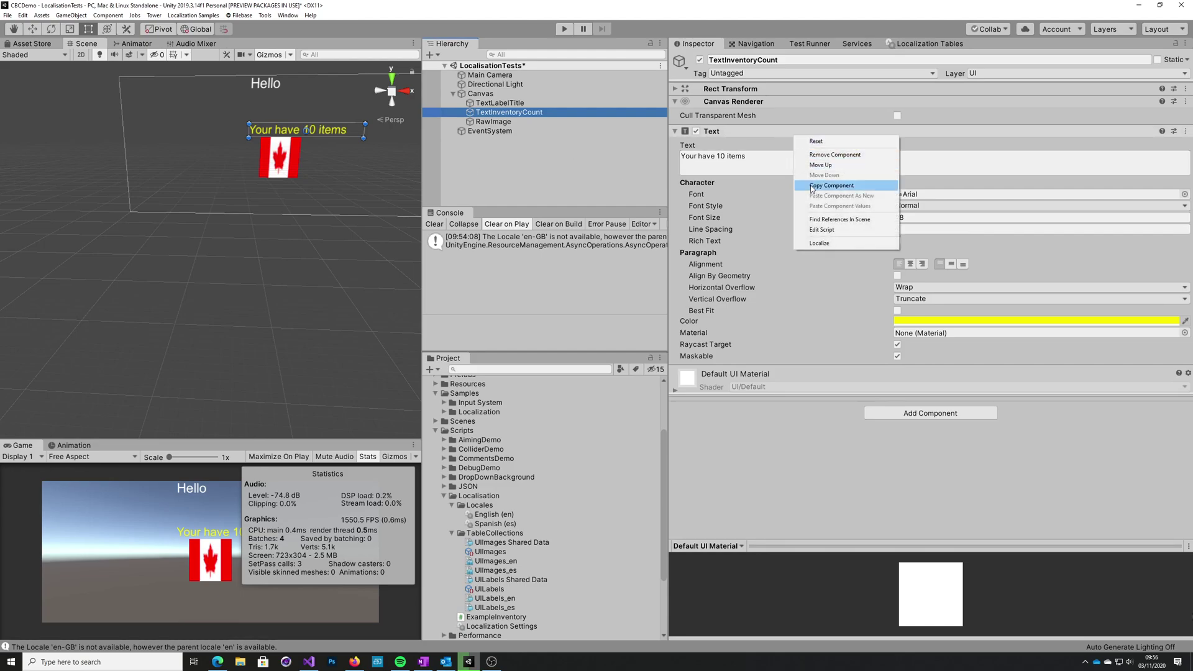
click(819, 243)
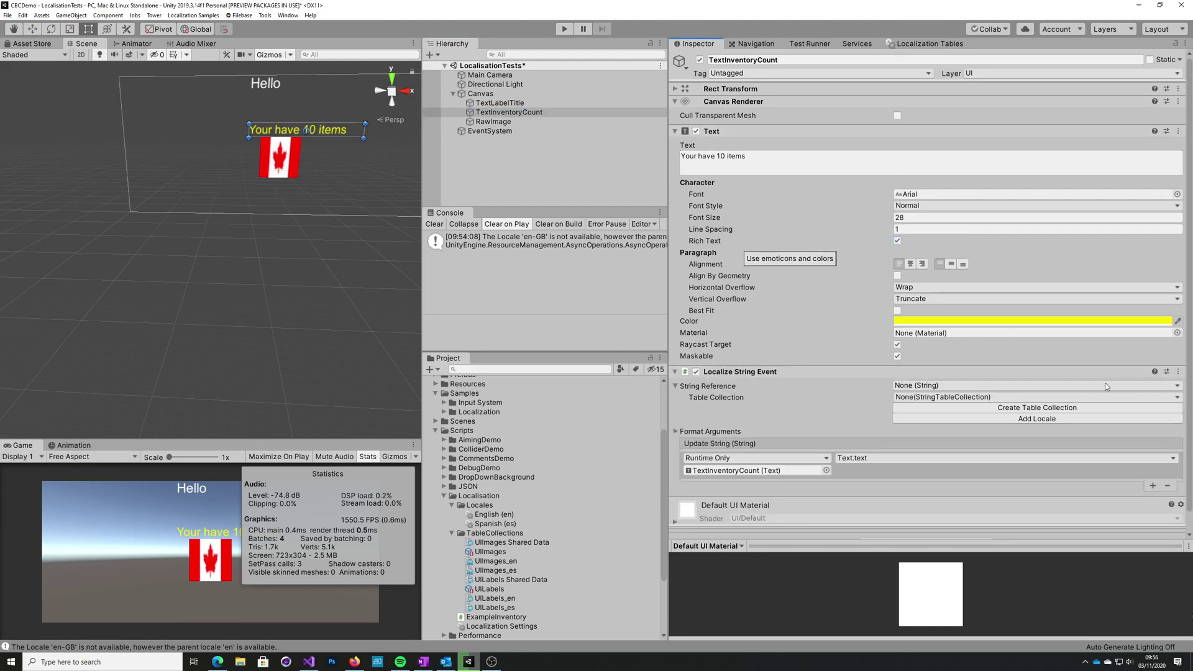
click(1179, 386)
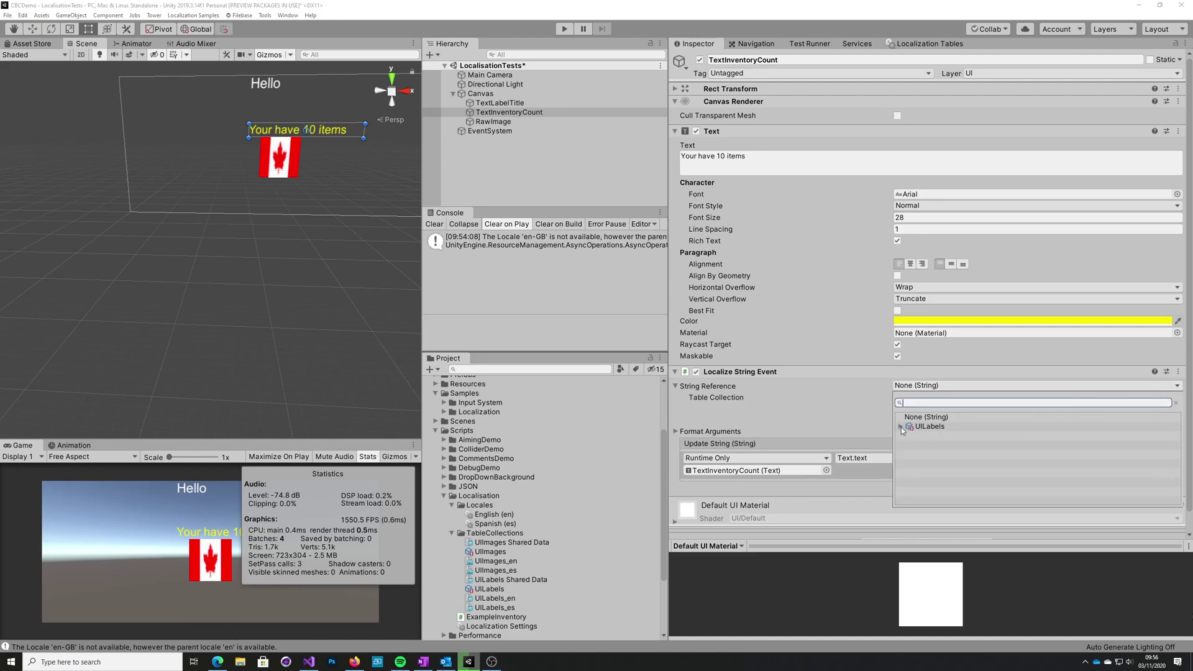
click(902, 427)
click(936, 446)
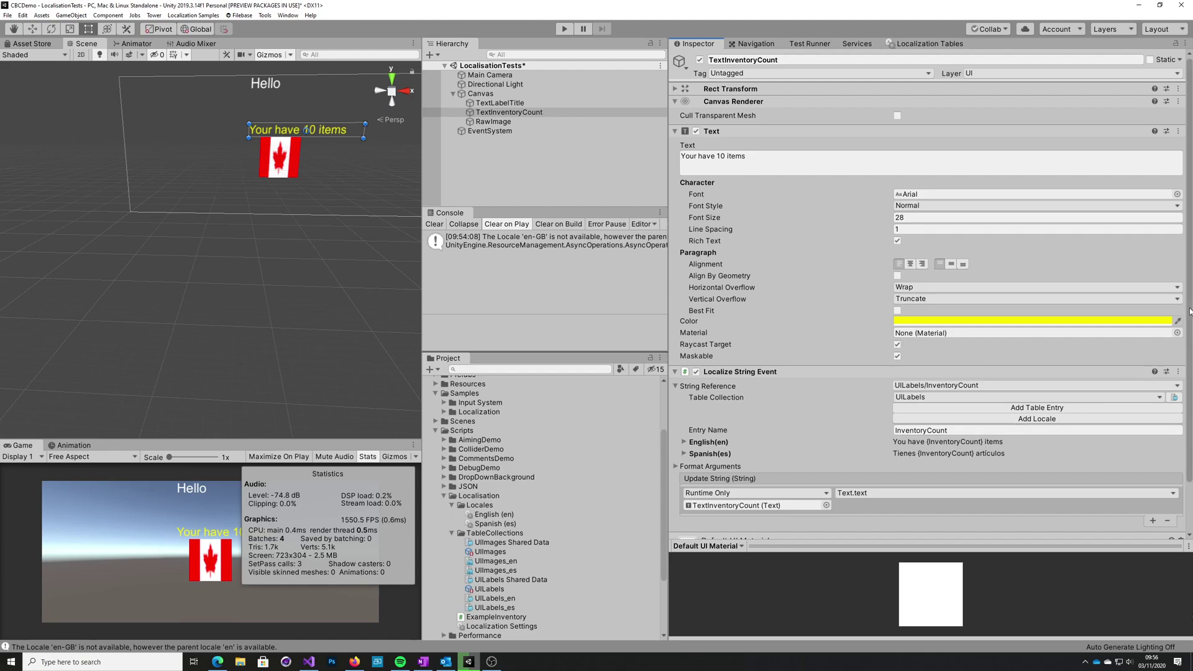
- Preview the English InventoryCount smart string on the Localize String Event
scroll(1188, 331, down, 3)
click(683, 406)
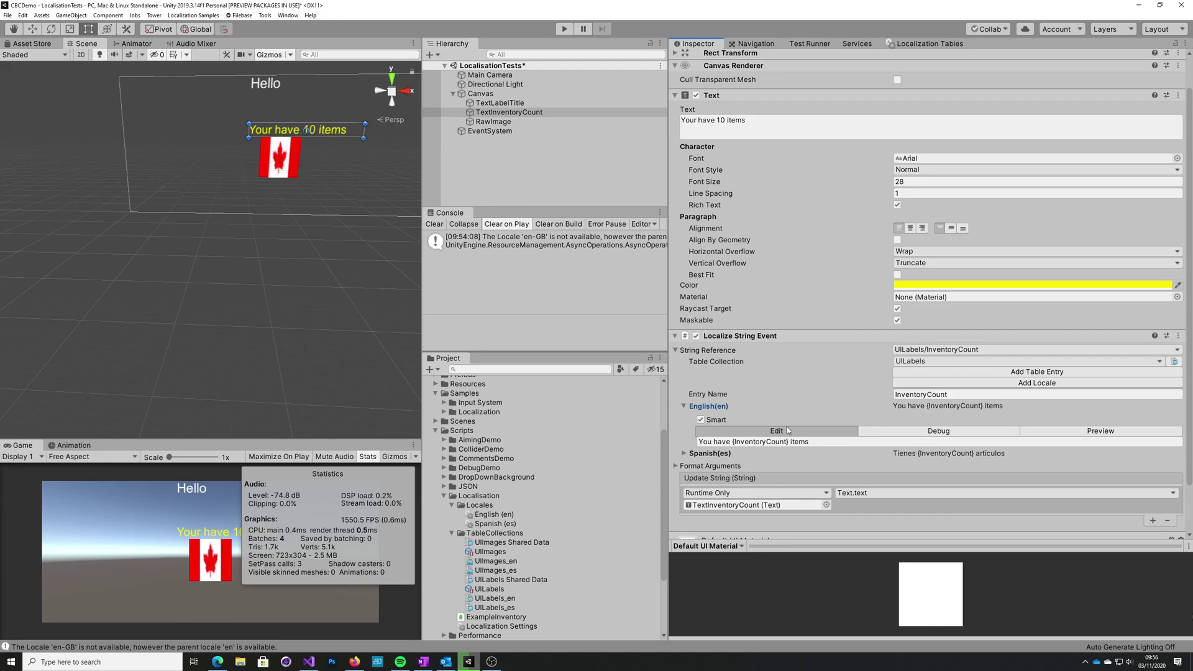
click(1074, 430)
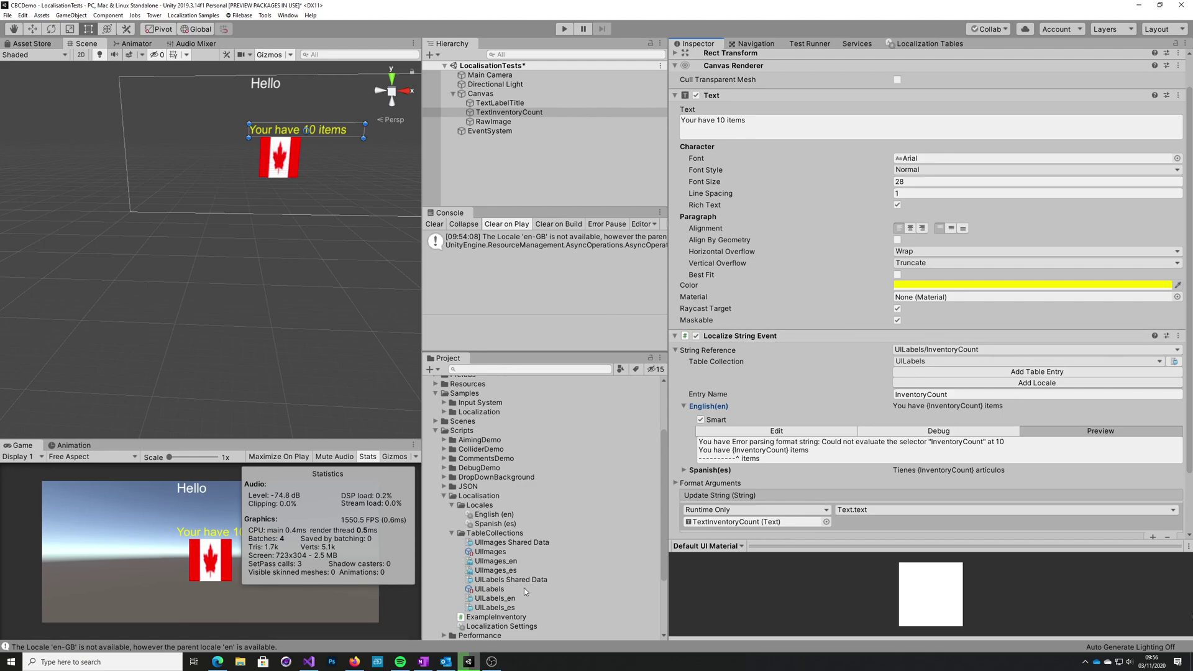
- Open the ExampleInventory script in Visual Studio to view its InventoryCount field
click(503, 619)
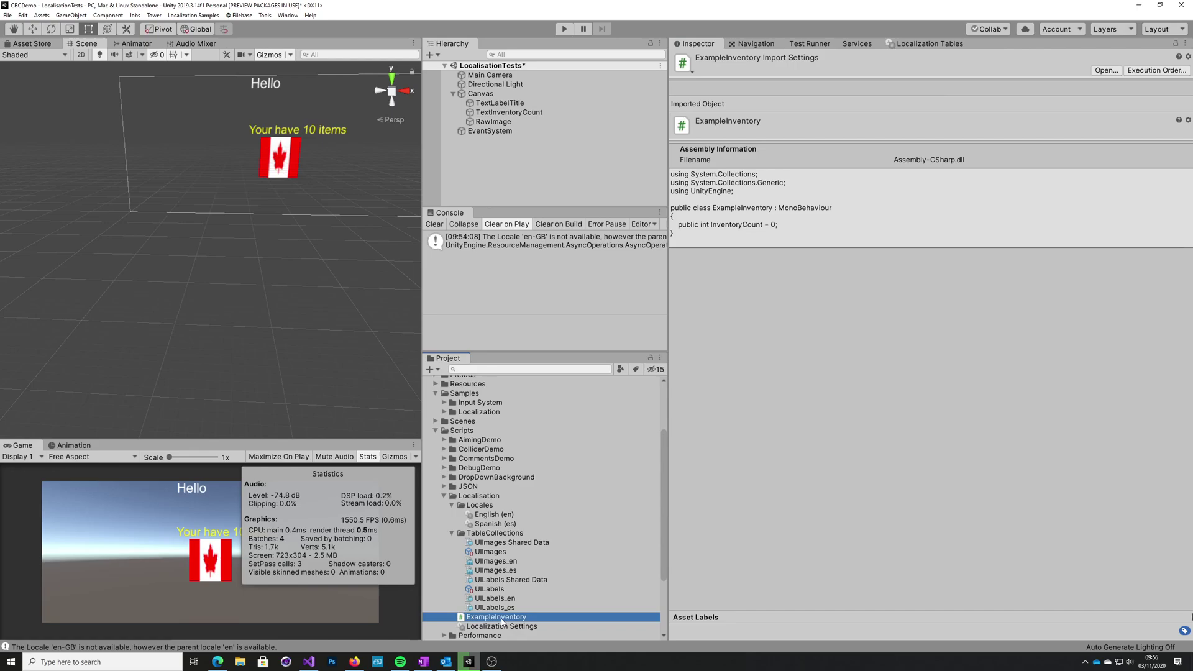
double_click(502, 618)
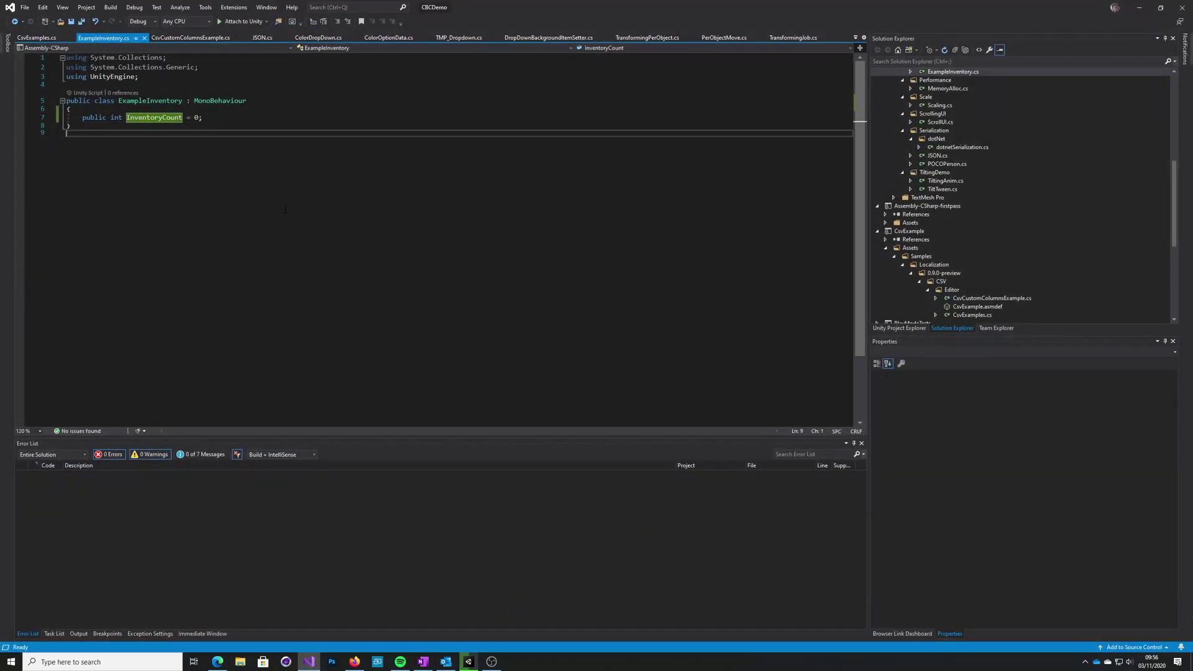
key(Down)
key(Down)
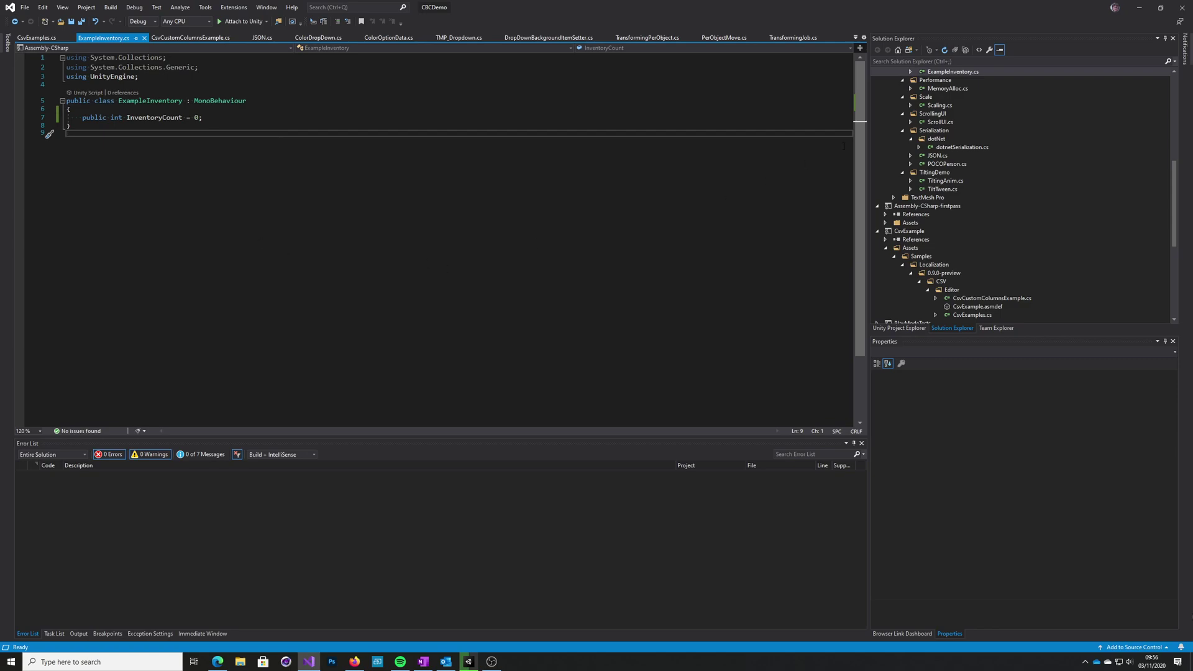
- Attach the ExampleInventory script to the TextInventoryCount object
click(1139, 7)
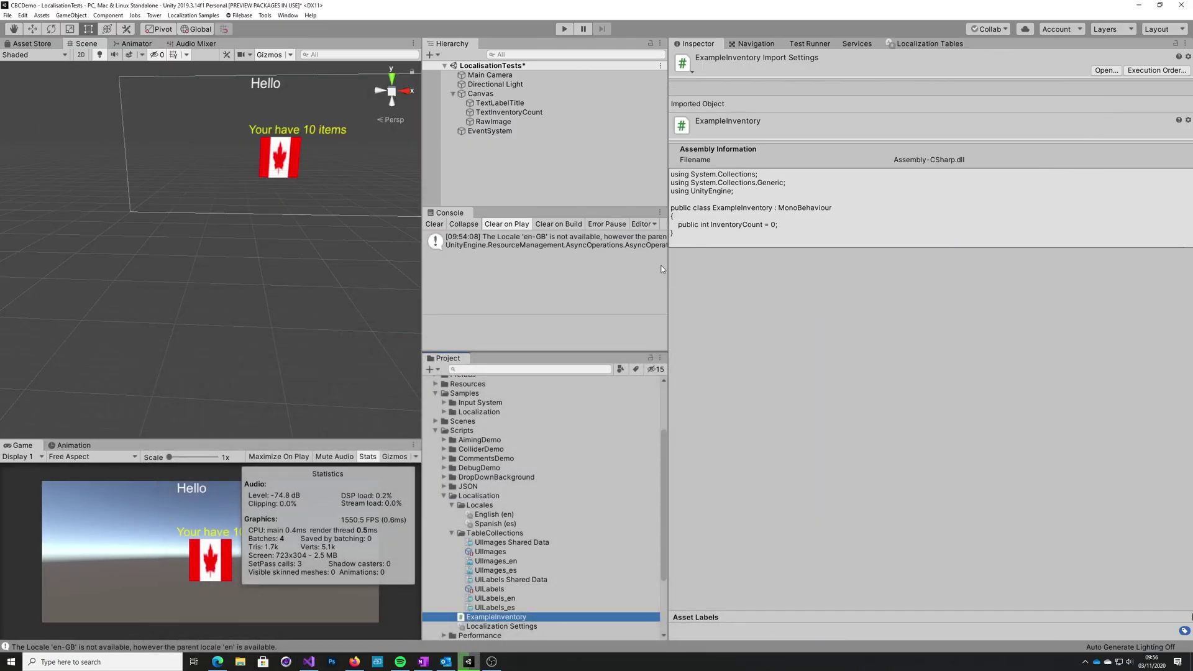
click(507, 110)
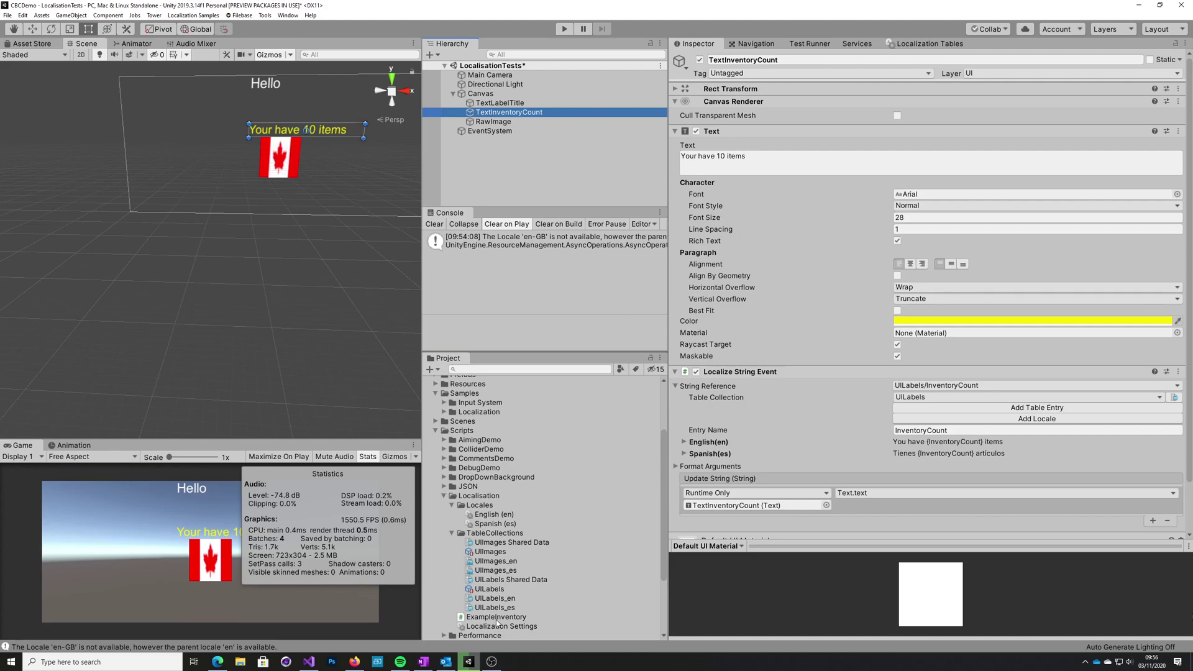
drag(497, 617, 501, 116)
- Preview the English string output on the Localize String Event
scroll(884, 325, down, 3)
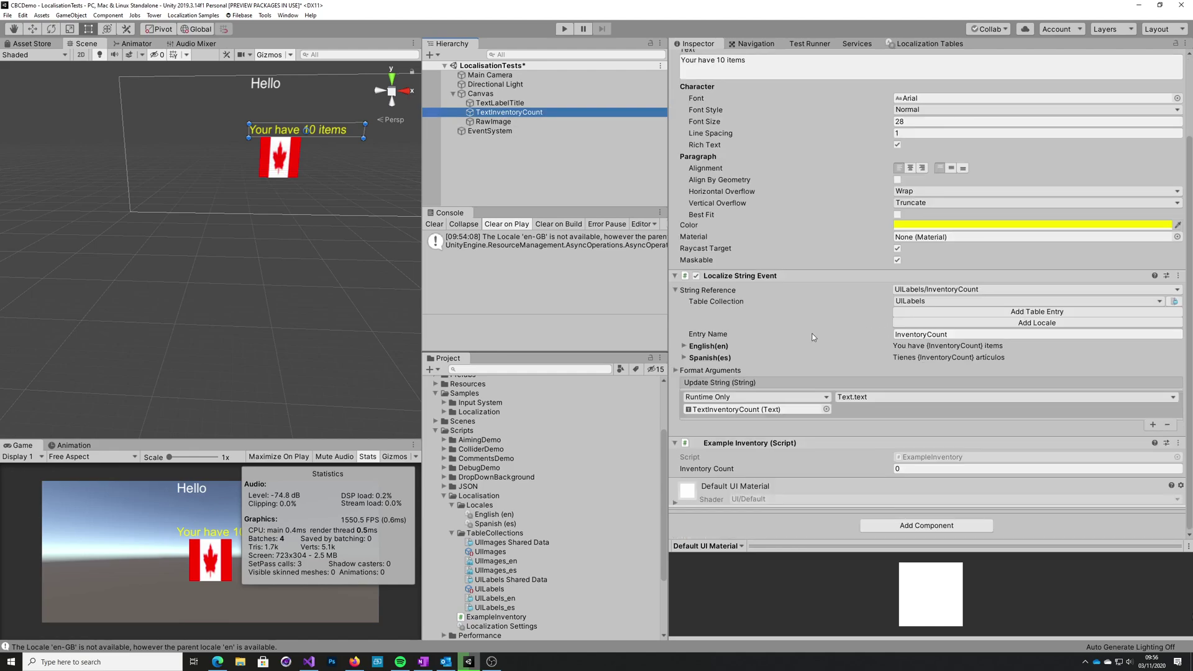
click(685, 346)
click(1049, 370)
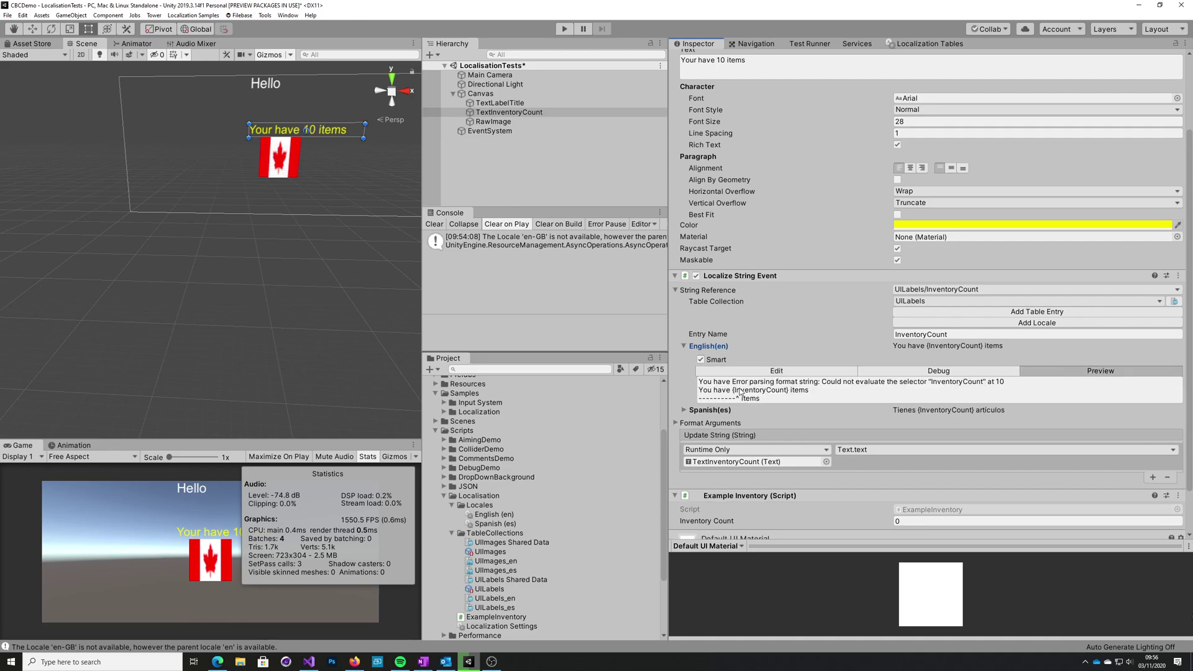
click(684, 347)
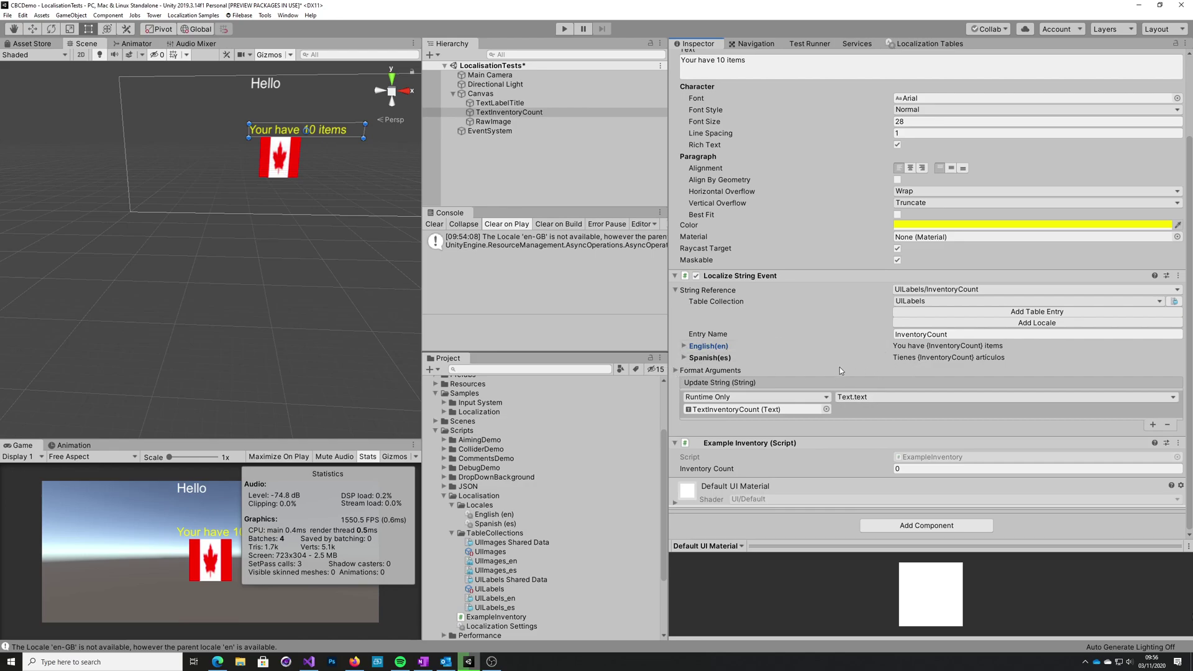
- Set Format Arguments size to 1 with Example Inventory as Element 0, then check the English preview
click(676, 371)
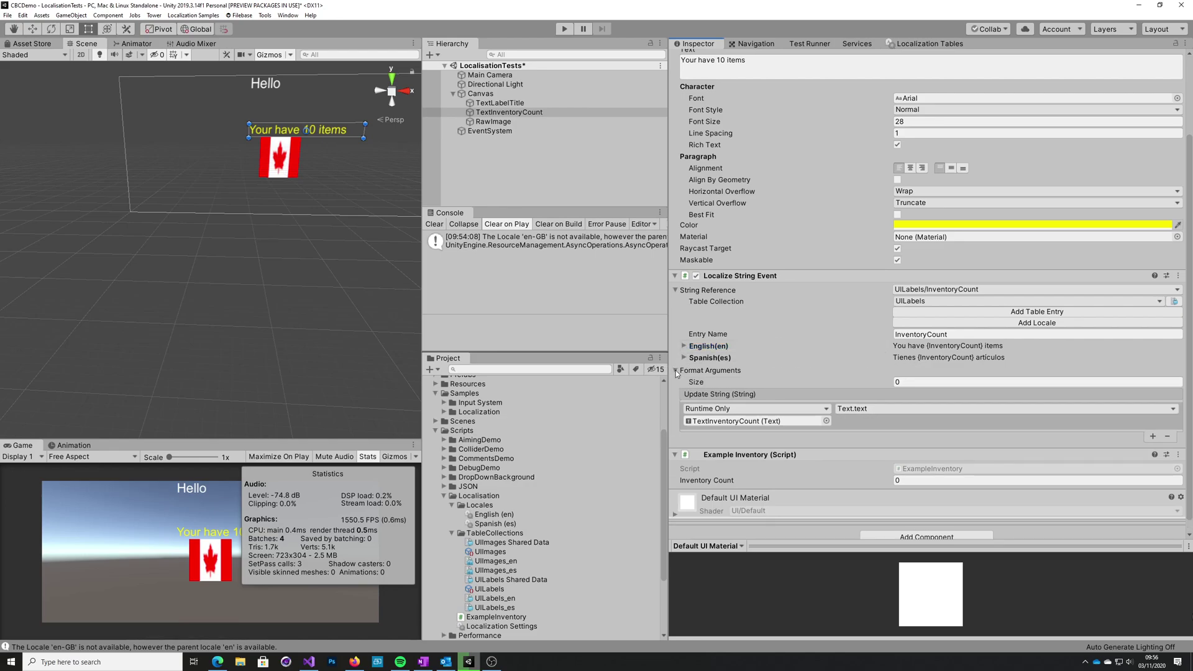
click(909, 382)
text(1)
key(Return)
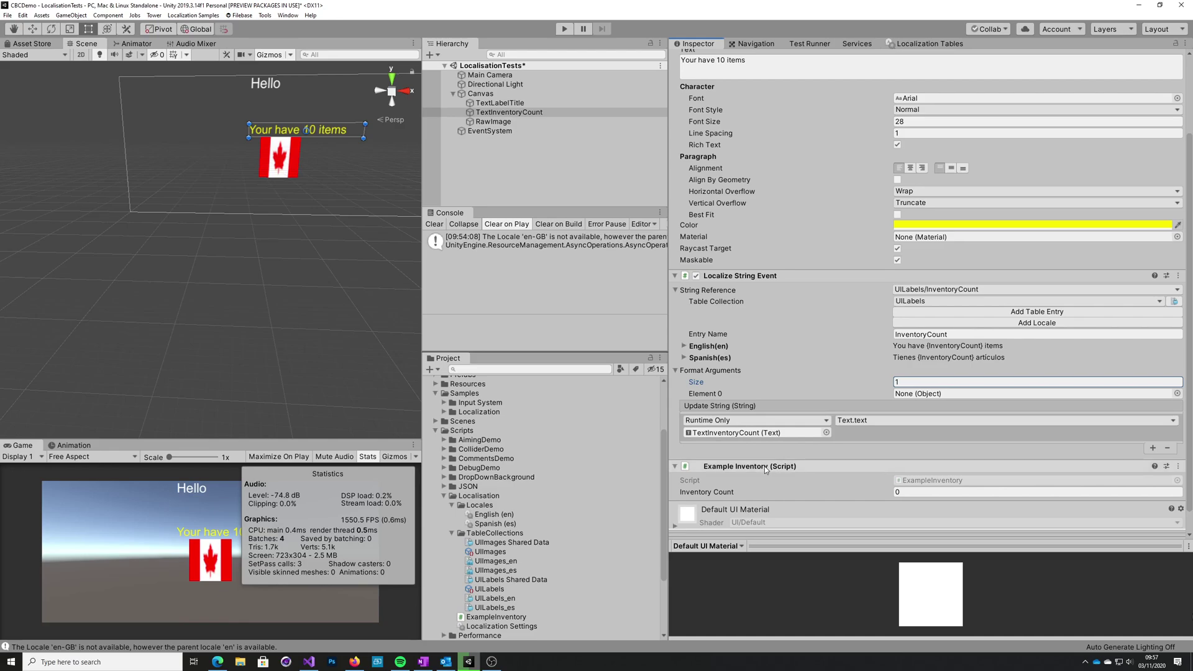
drag(767, 470, 903, 396)
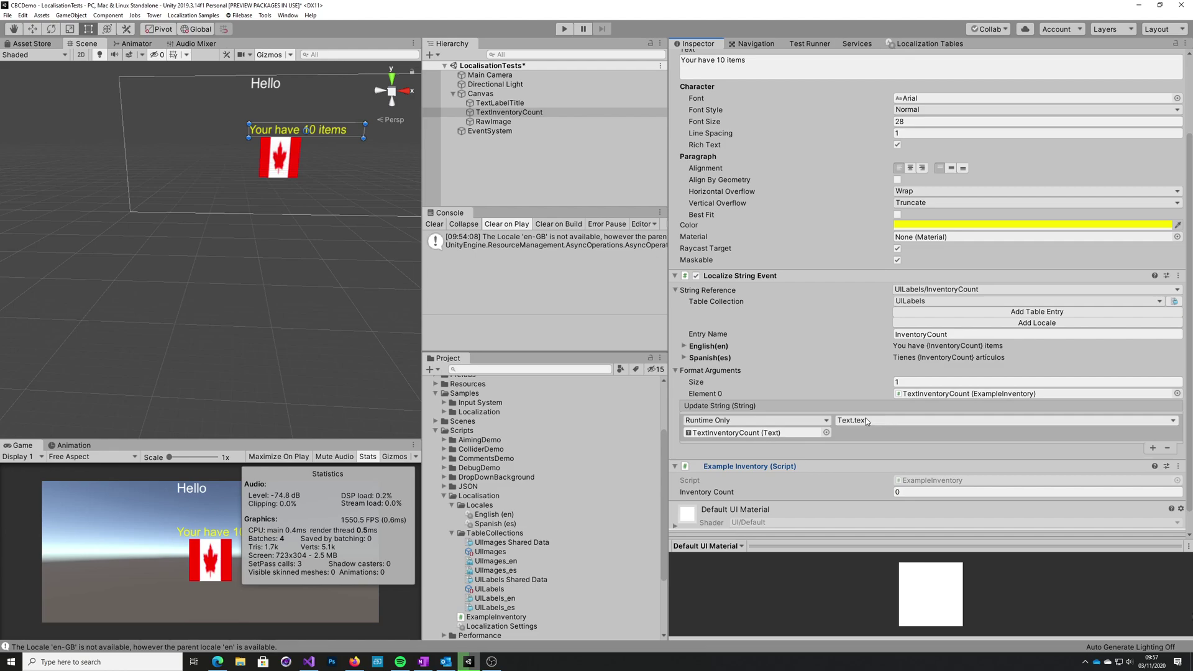
click(684, 346)
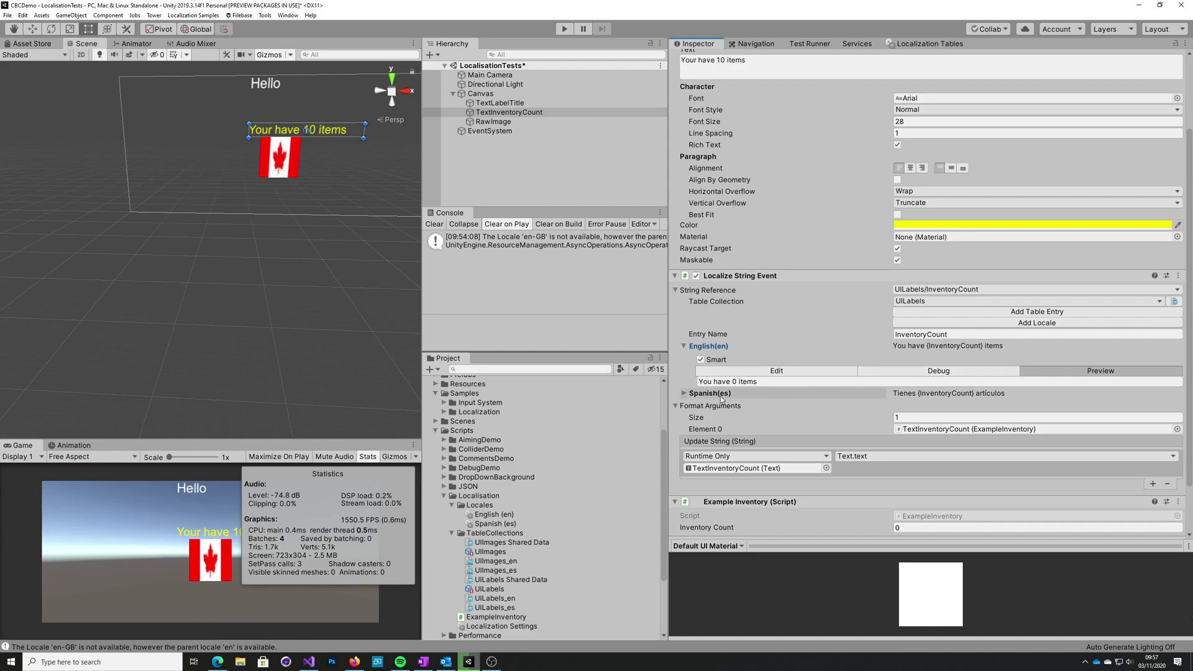
- Preview the Spanish string as 'Tienes 0 artículos', then enter Play mode
click(684, 394)
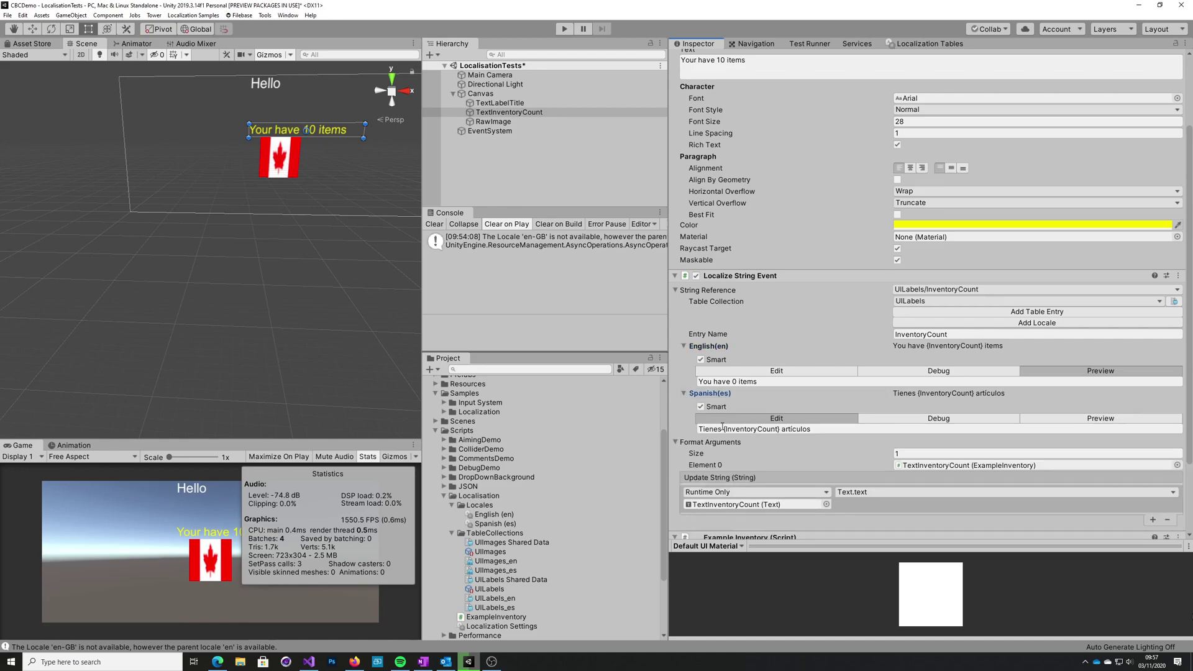
click(1058, 418)
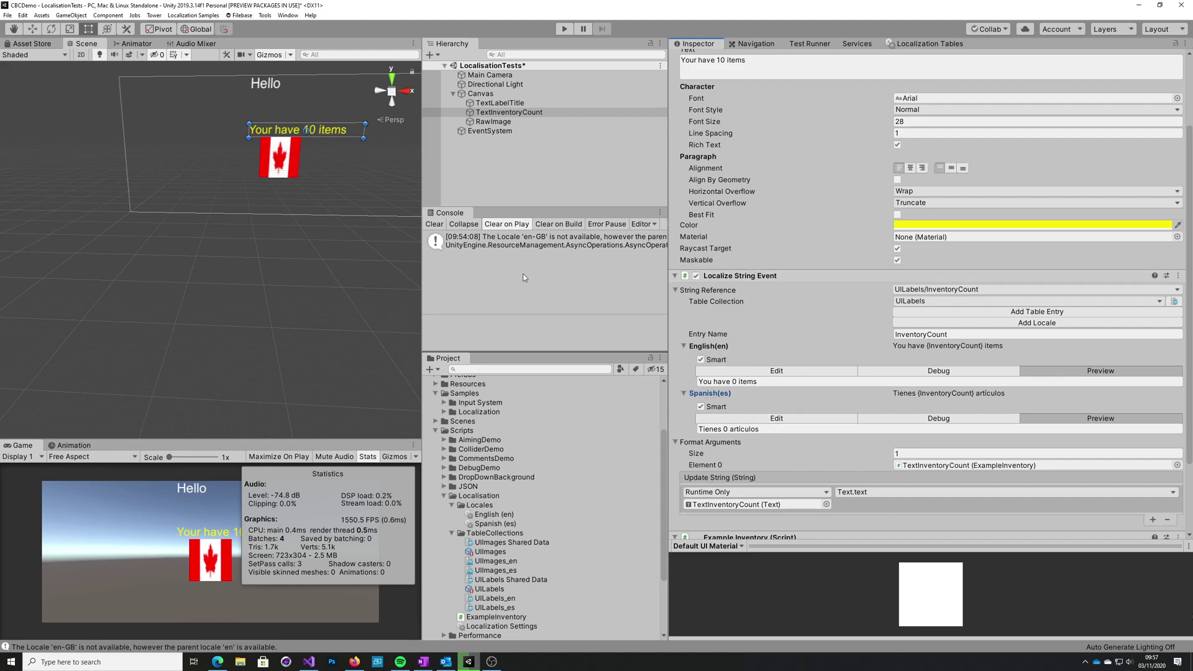
click(561, 31)
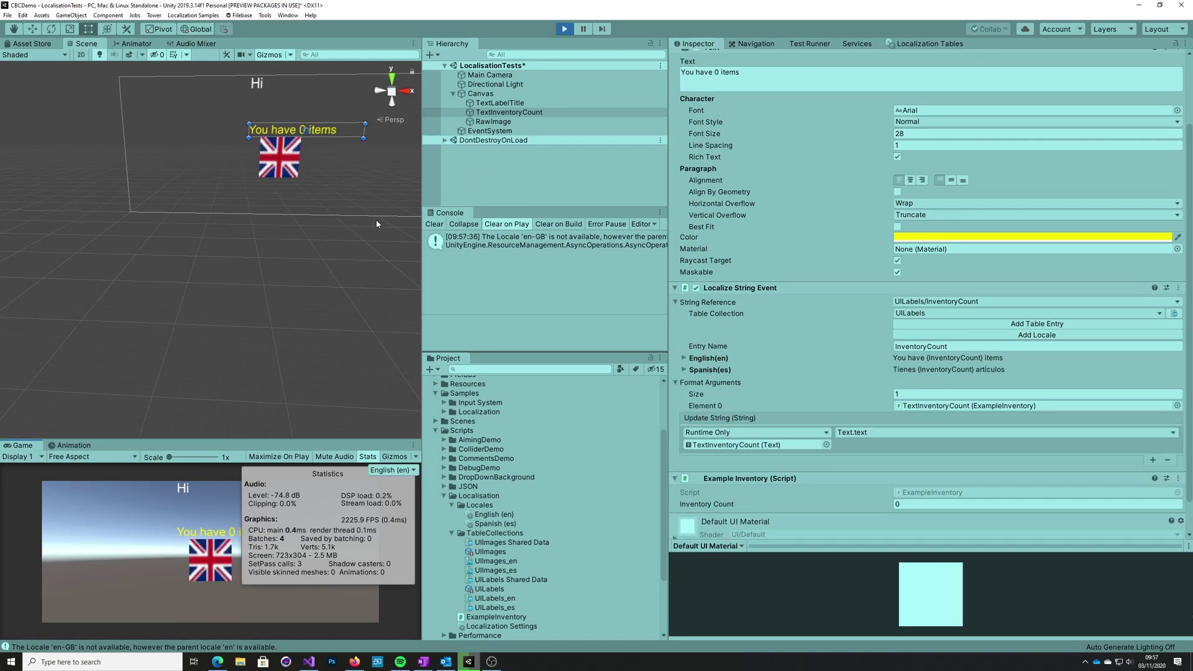
- Set Inventory Count to 99 and compare the running game's Spanish and English text
click(414, 474)
click(407, 491)
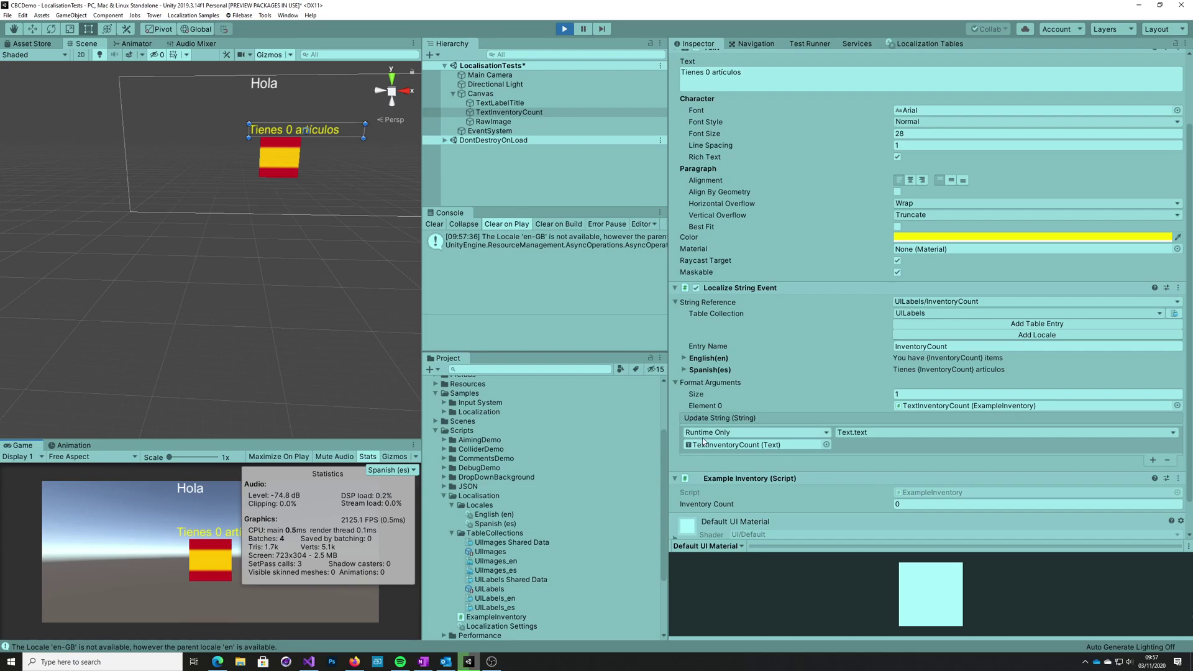
scroll(872, 437, down, 3)
click(906, 469)
text(99)
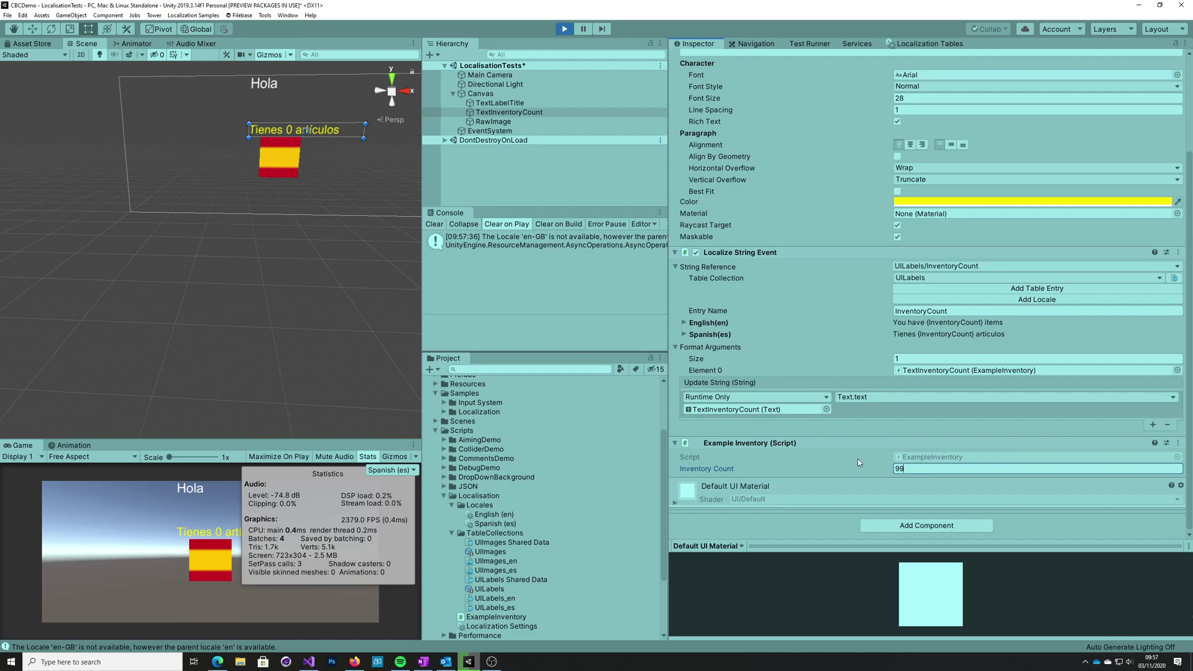
click(414, 470)
click(396, 483)
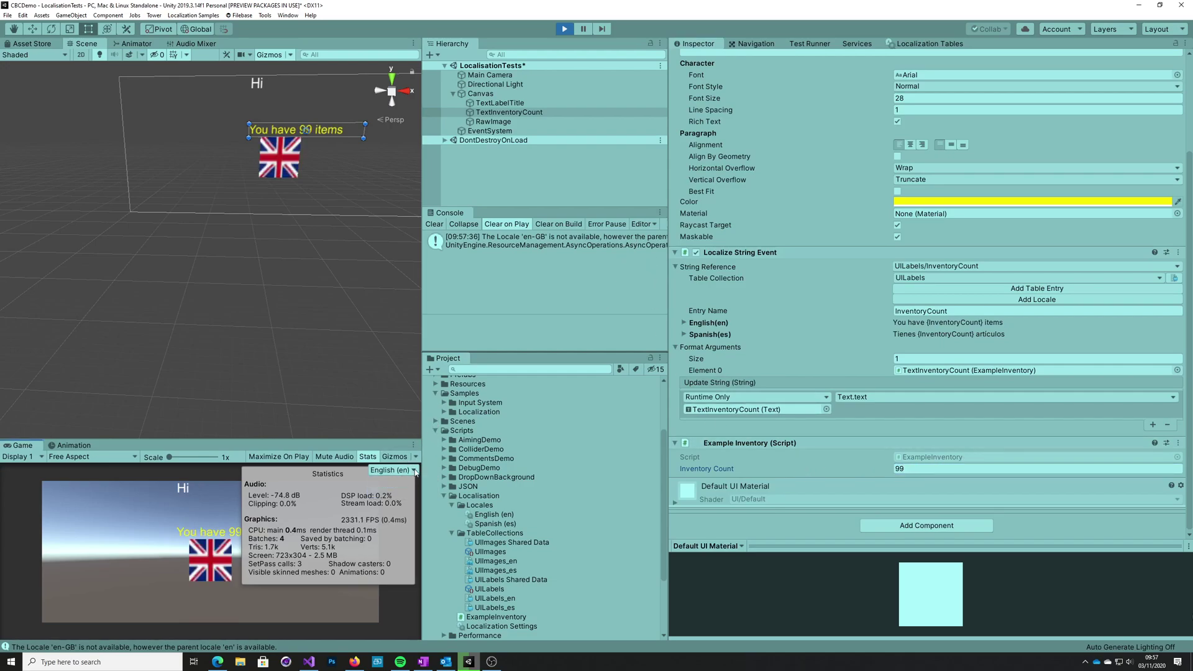
click(414, 470)
click(408, 491)
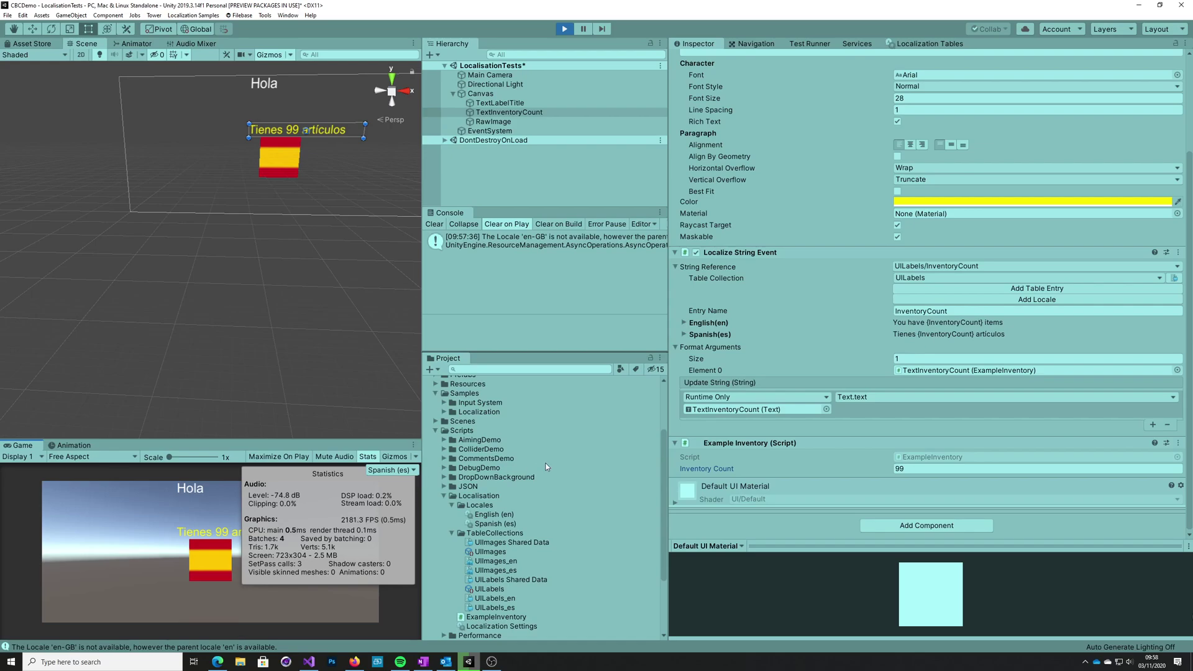
click(397, 474)
click(408, 482)
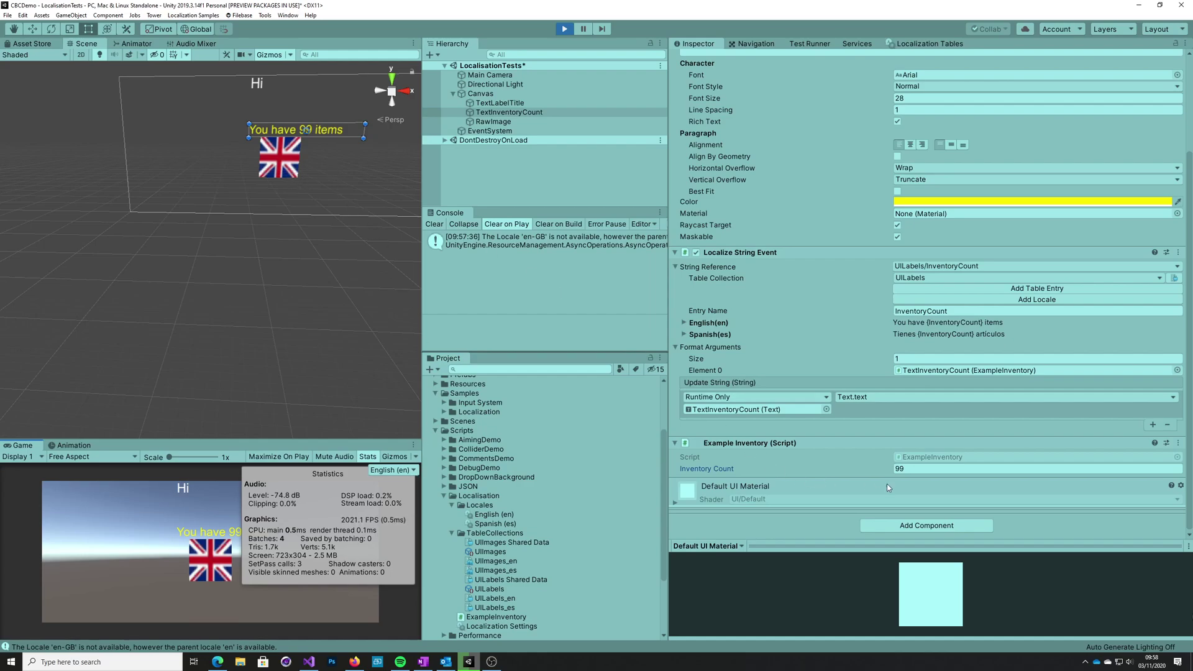
- Set Inventory Count to 1, compare Spanish and English, then stop and open Localization Tables
click(915, 471)
double_click(915, 471)
text(1)
key(Return)
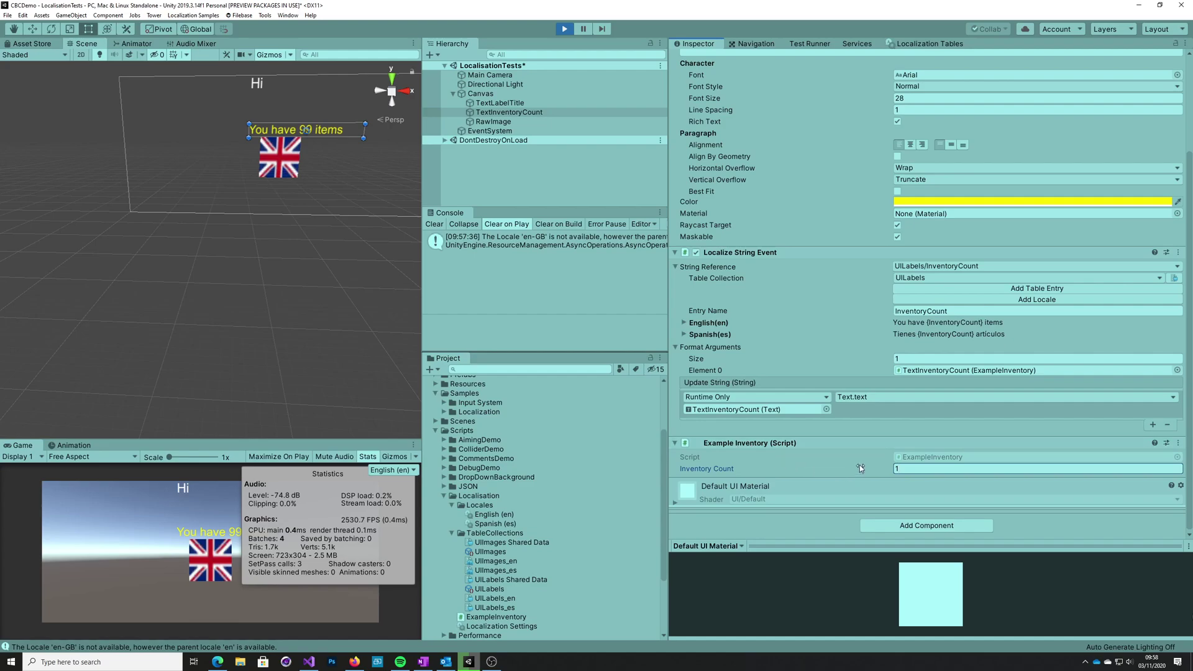
click(413, 471)
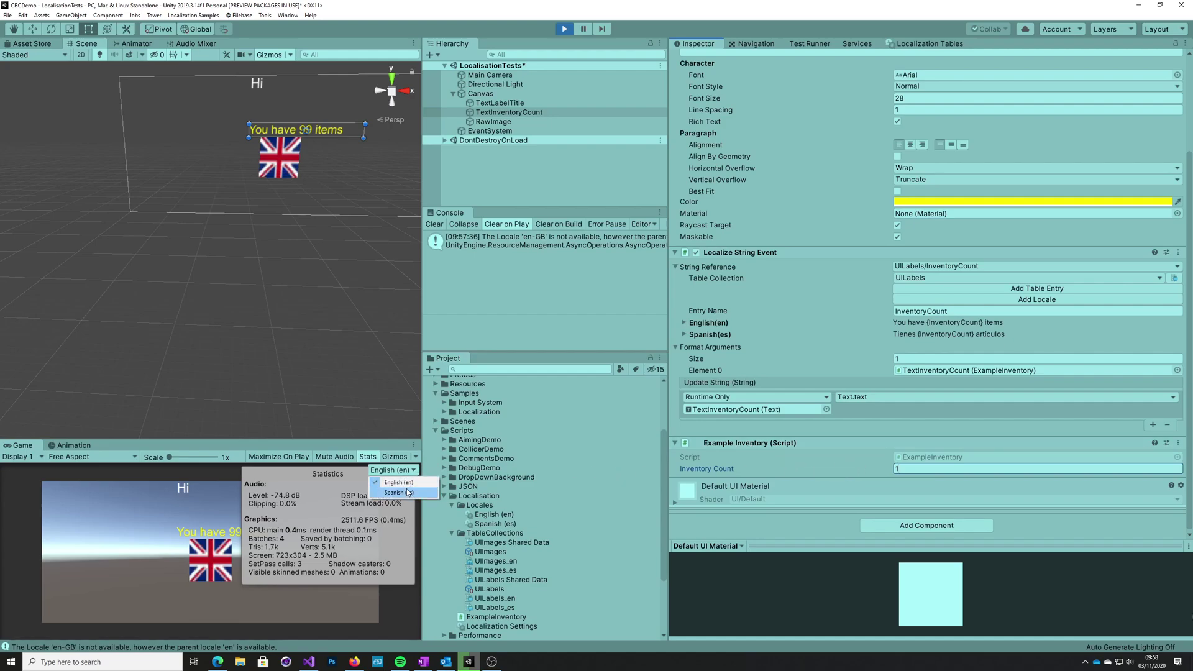
click(396, 492)
click(410, 472)
click(408, 482)
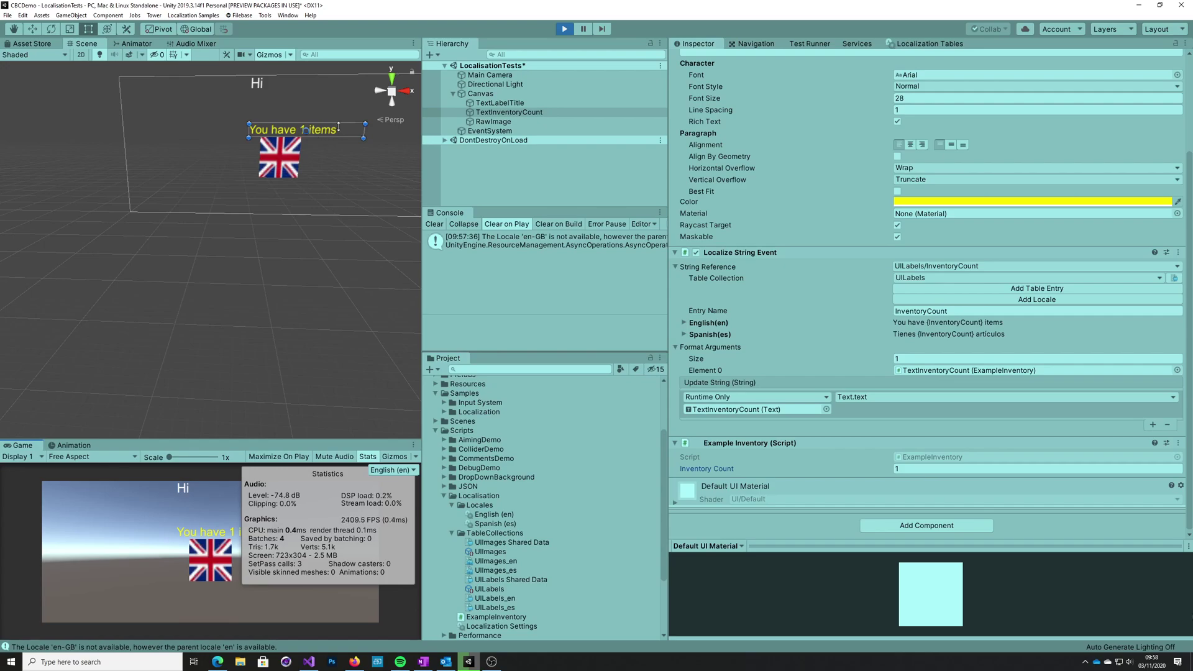
click(563, 31)
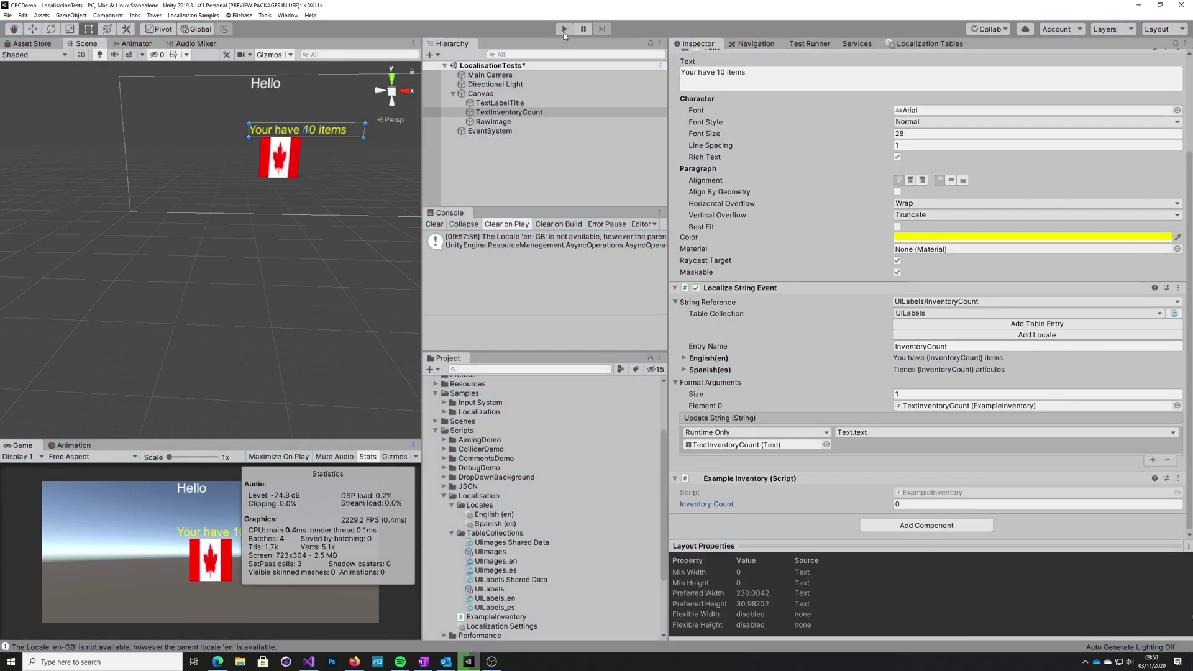
click(914, 43)
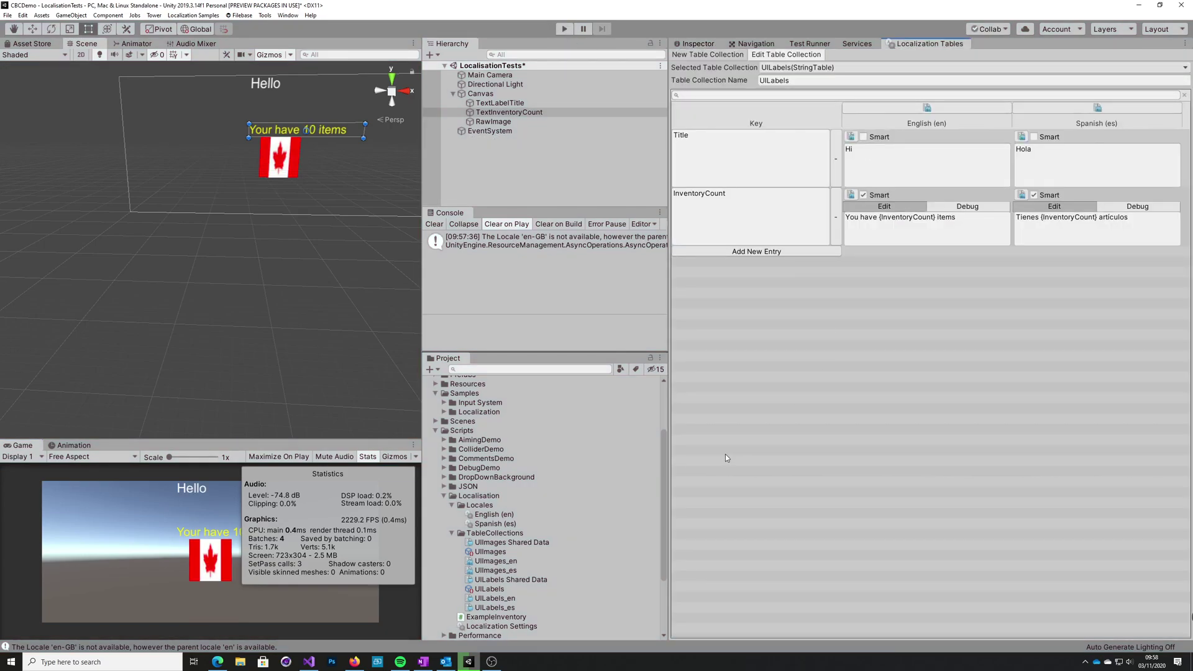
- Scroll the Unity Localization Quick Start Guide in Firefox to the string table sections
click(355, 660)
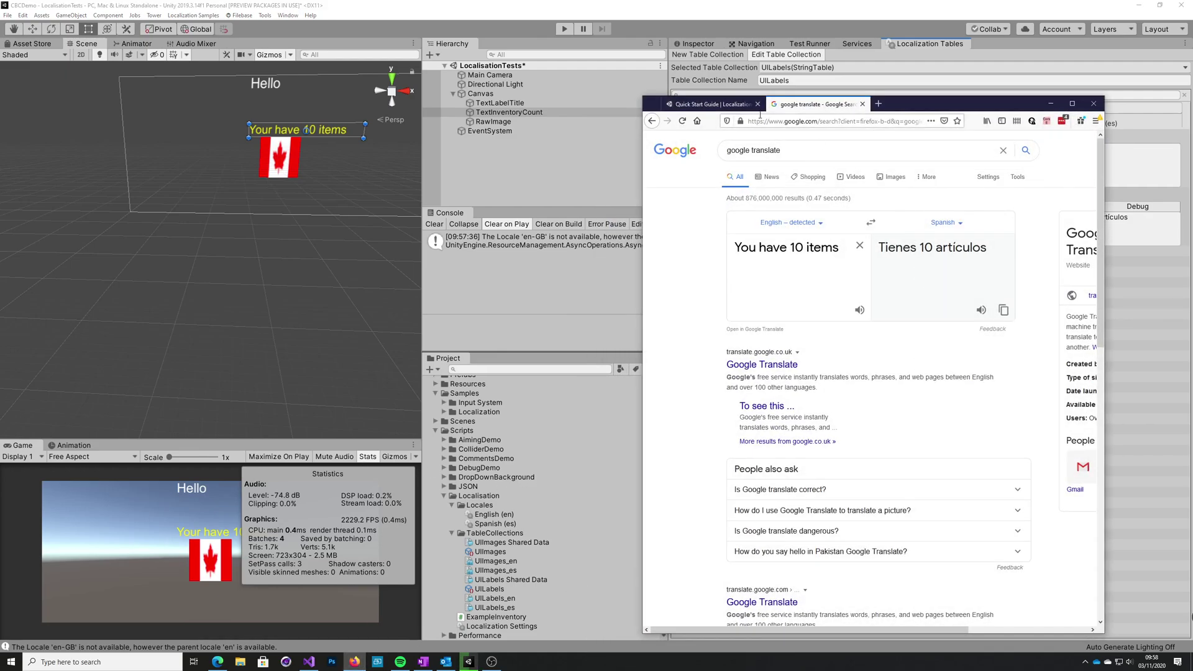
click(708, 104)
scroll(957, 452, down, 8)
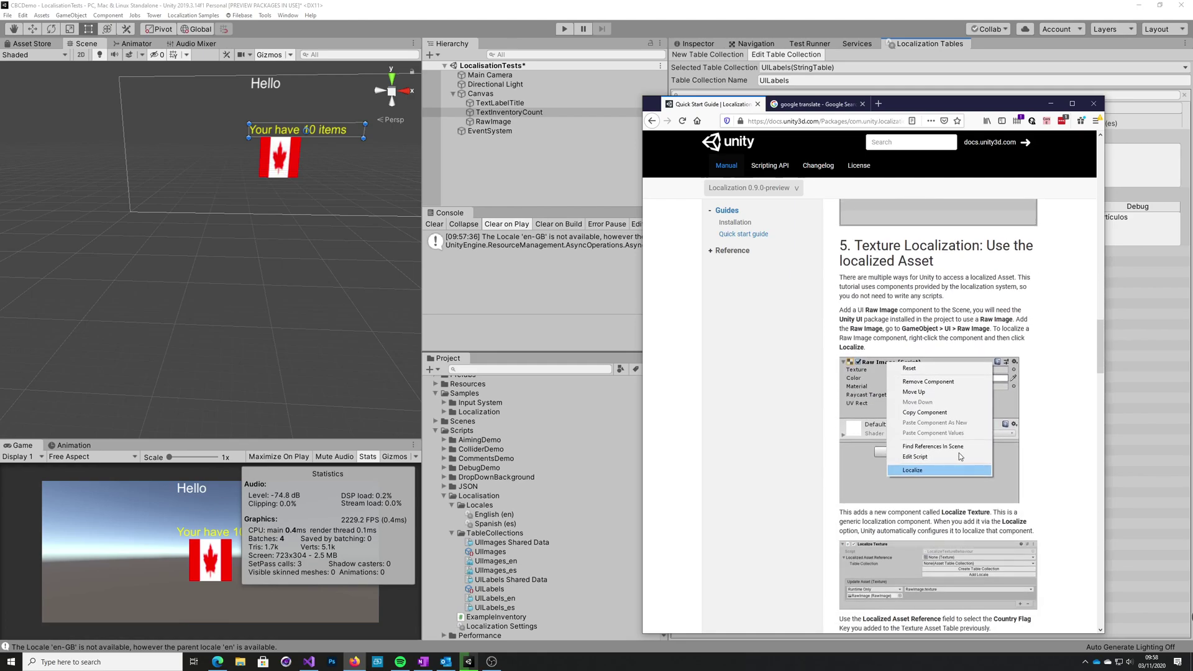
scroll(959, 455, down, 15)
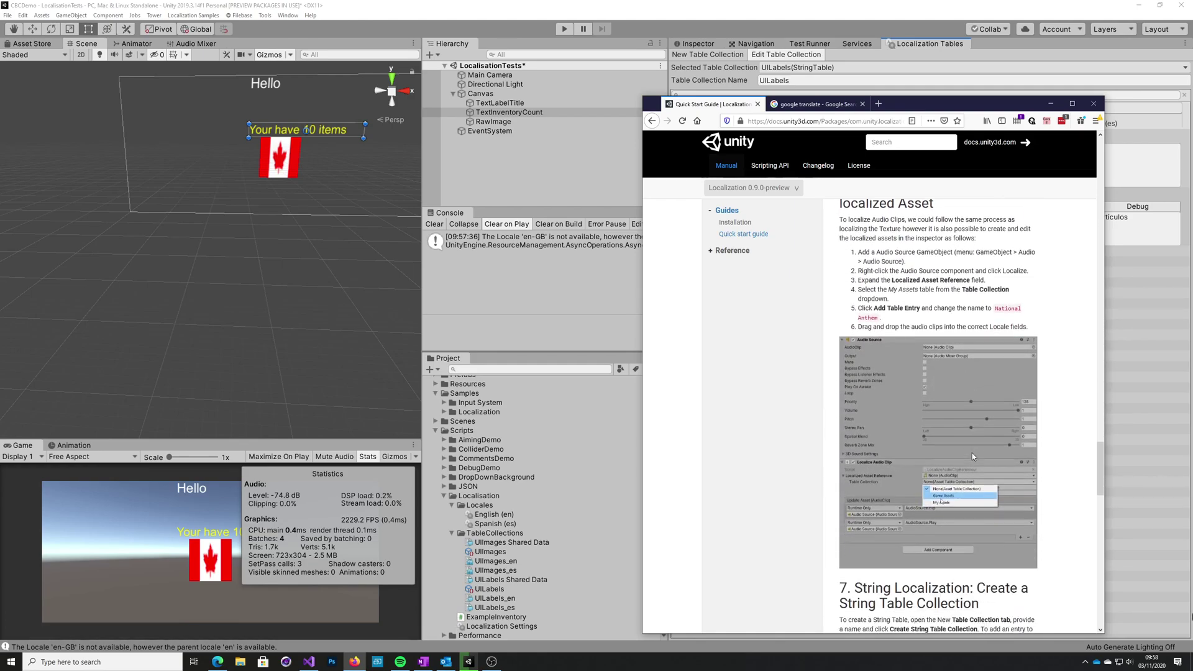
scroll(972, 457, down, 10)
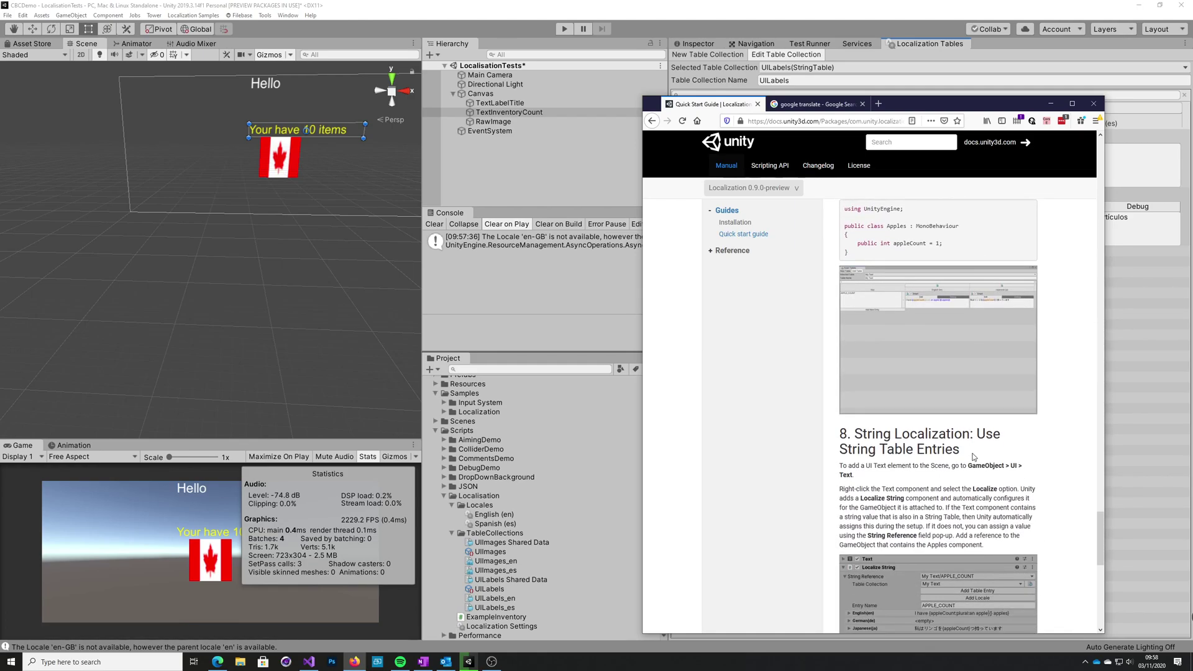
scroll(974, 456, down, 8)
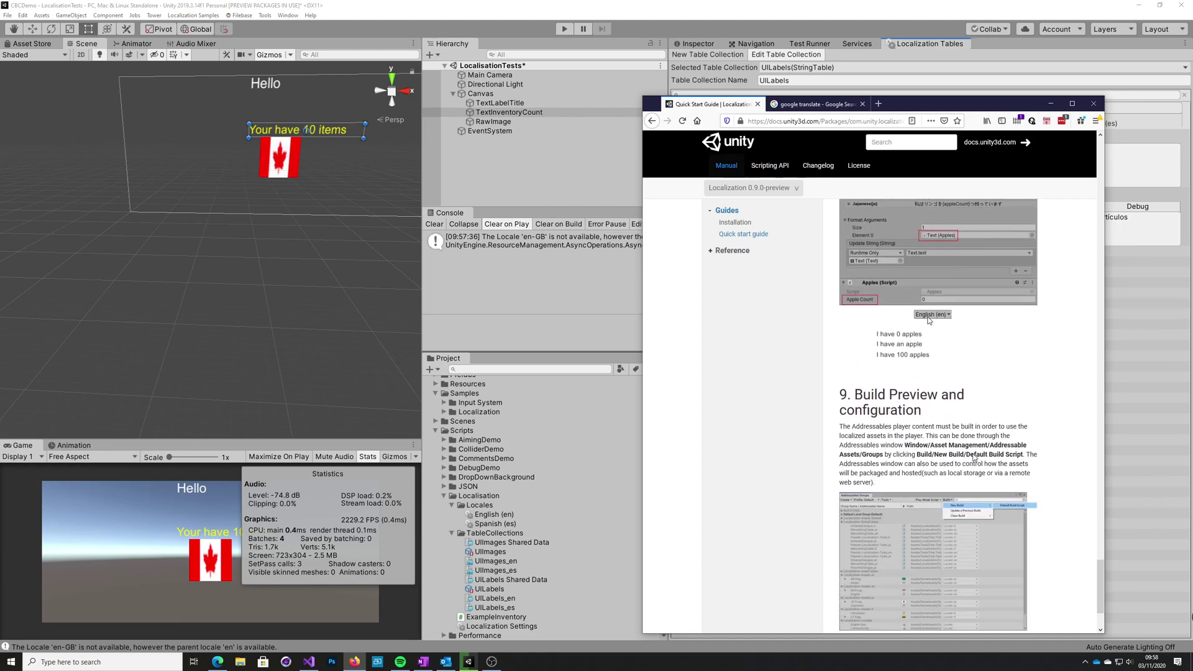
scroll(974, 457, down, 2)
scroll(974, 457, up, 8)
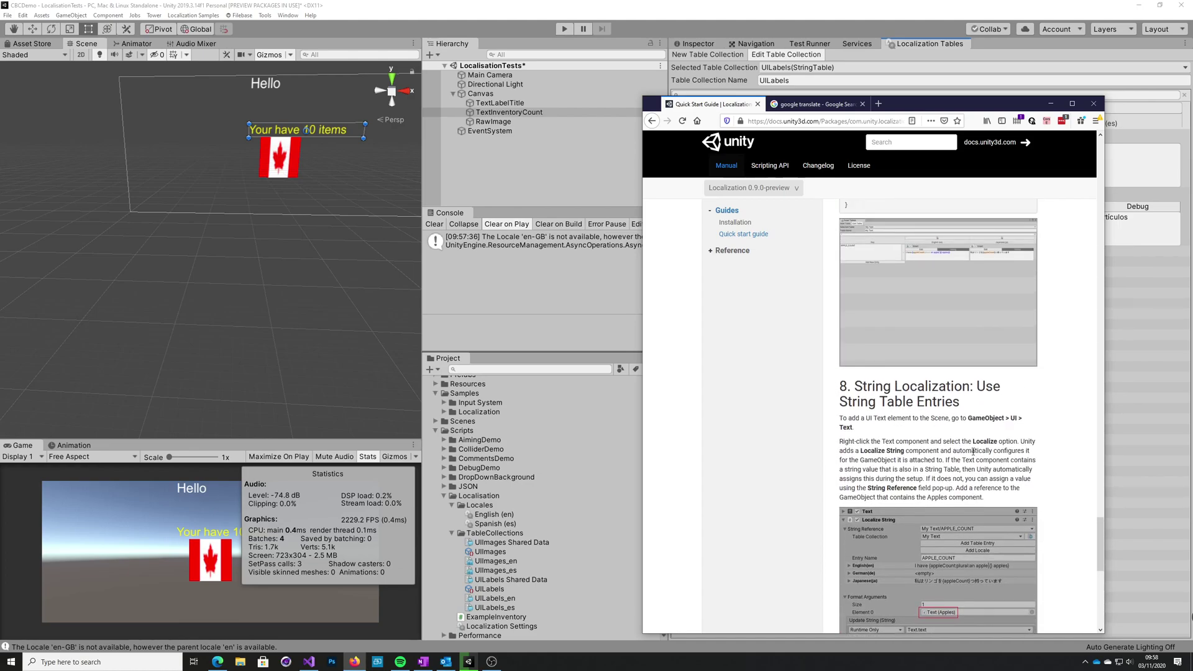
scroll(974, 452, up, 3)
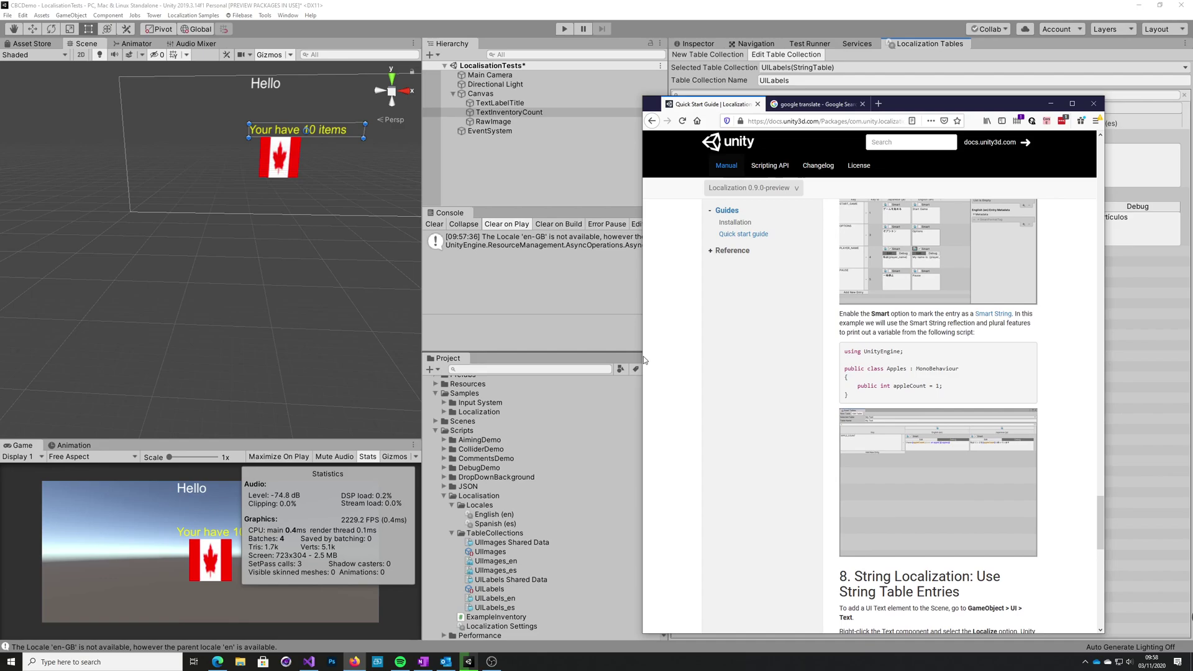
- Widen and reposition the docs window to read the smart strings section
drag(644, 360, 190, 369)
scroll(572, 356, down, 10)
scroll(571, 355, up, 2)
scroll(662, 468, down, 3)
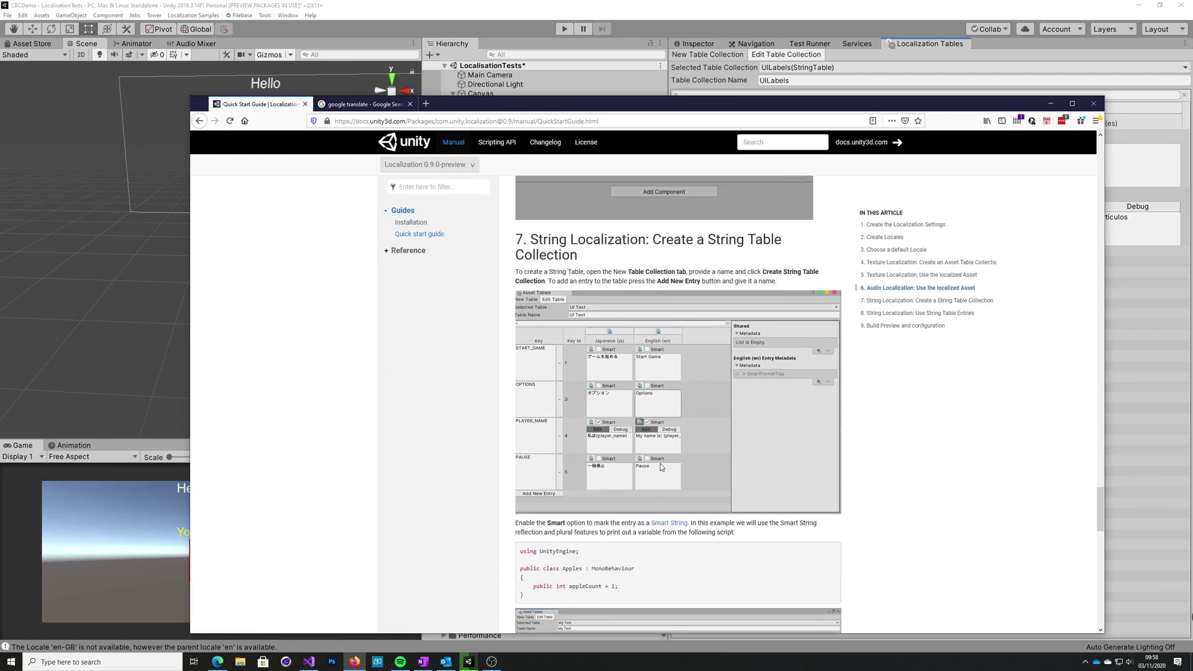
scroll(660, 463, down, 6)
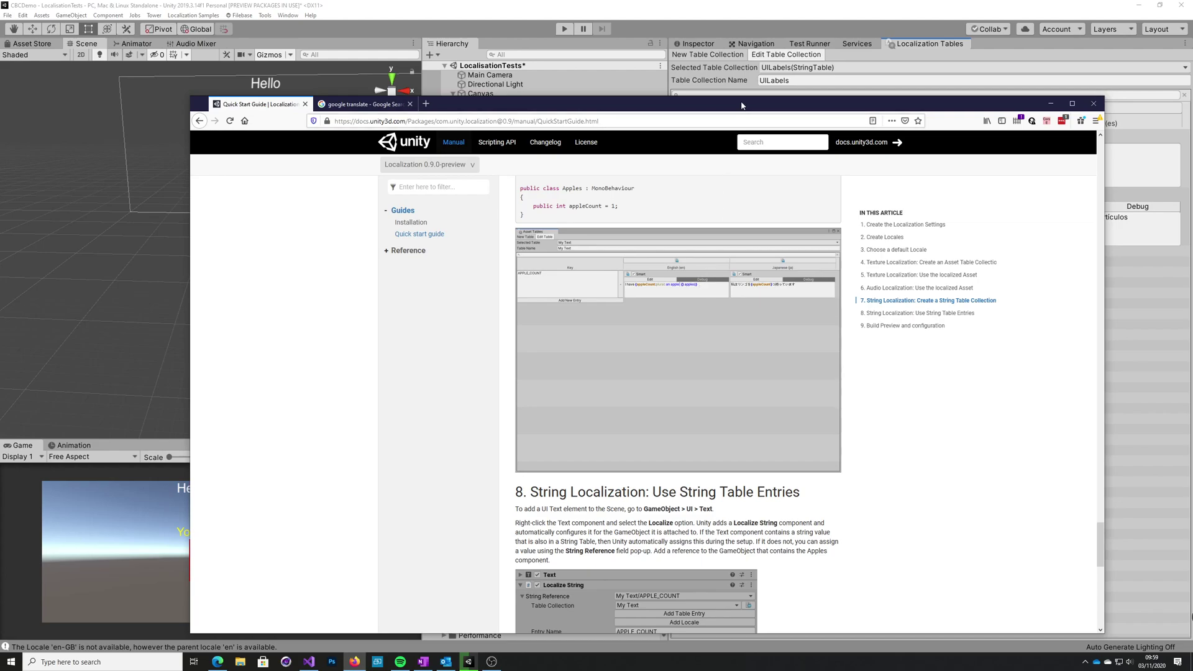
drag(742, 105, 1192, 19)
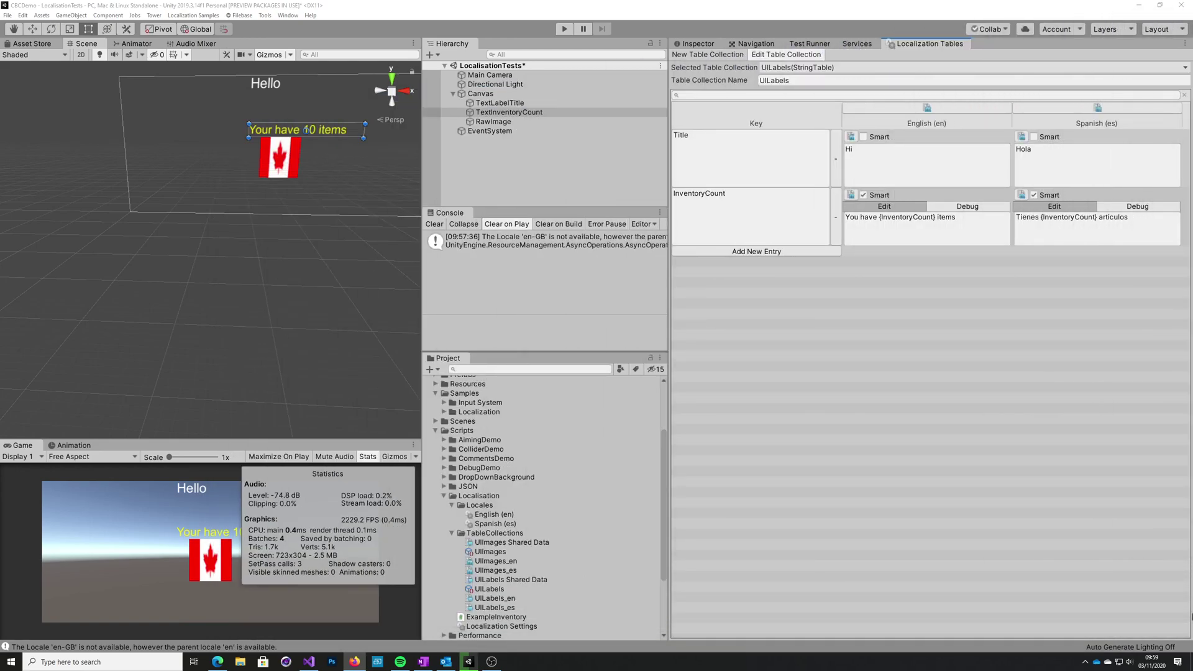
- Rewrite the English InventoryCount as 'You have {InventoryCount:plural: an item|{} items}'
click(882, 222)
click(882, 221)
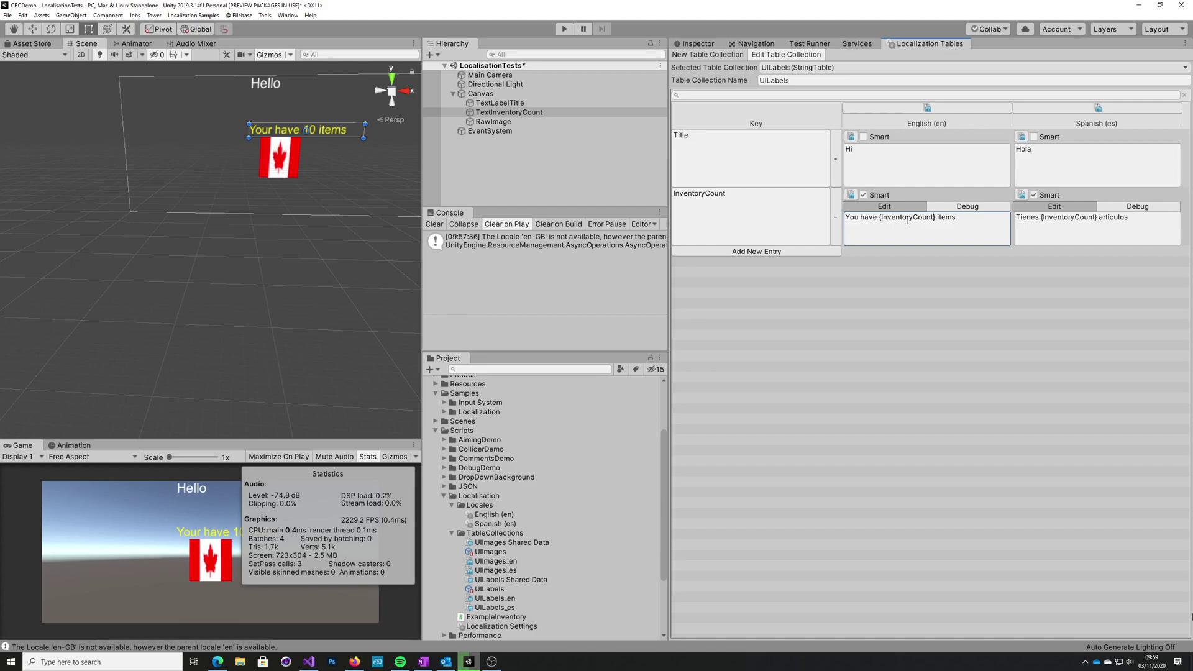
text(})
text(:plural)
text(:)
key(BackSpace)
text(: an item)
text(|)
text({})
key(Delete)
key(End)
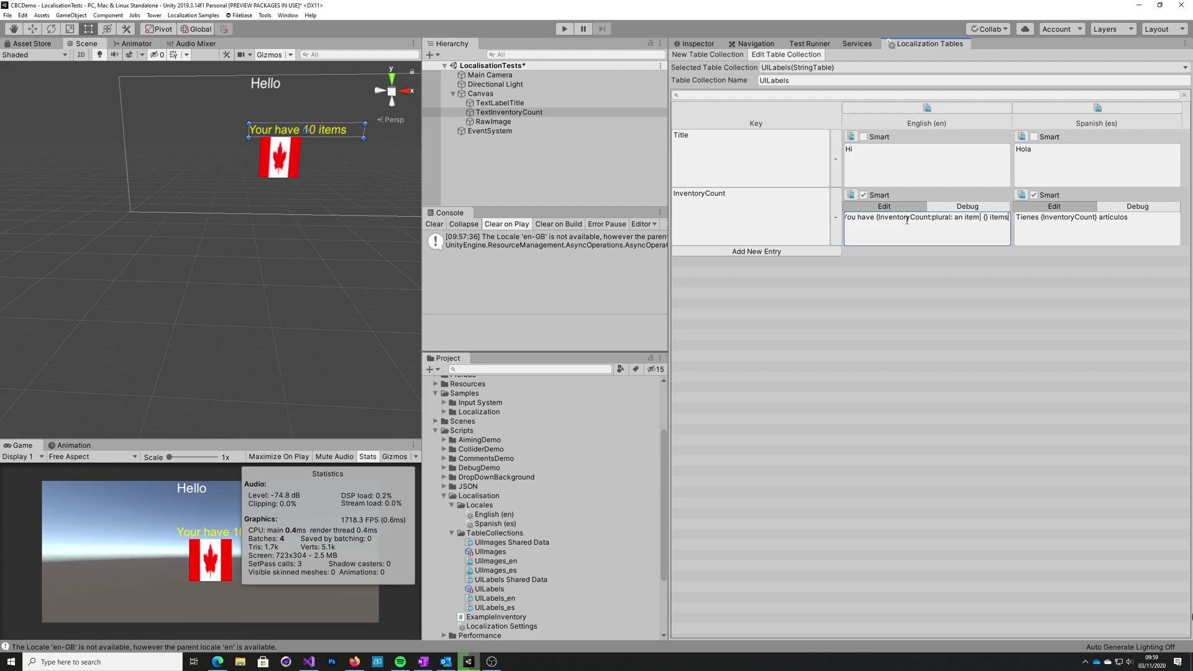
text(} items)
key(shift+Left)
key(shift+Left)
key(shift+Left)
key(shift+Left)
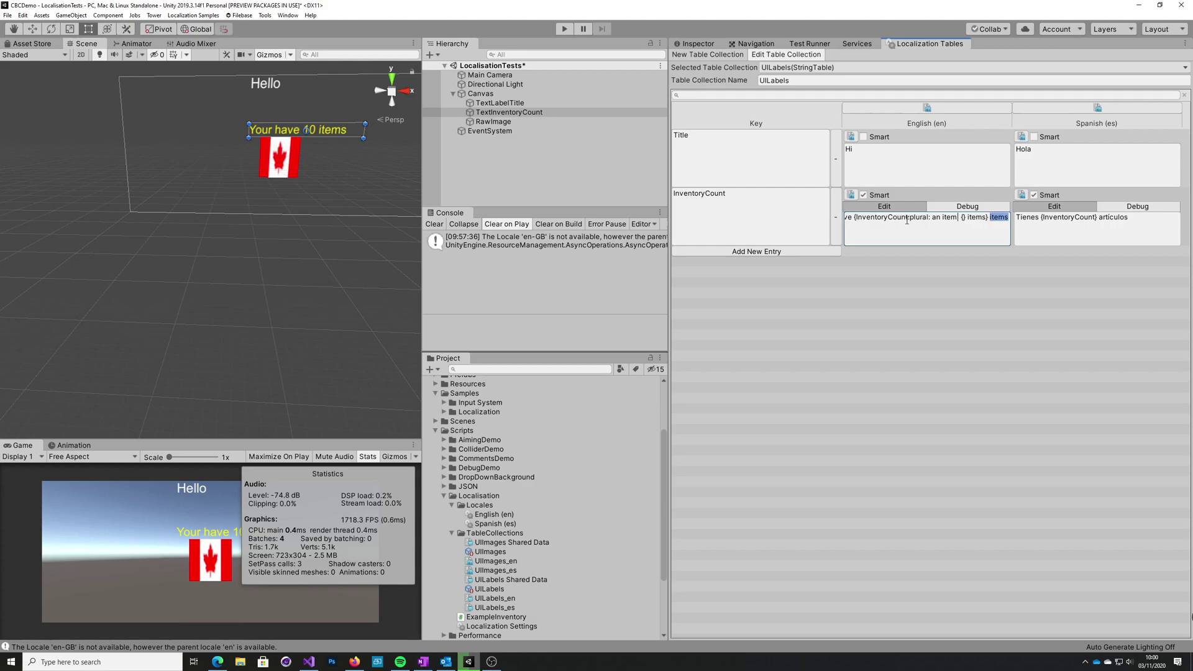
key(BackSpace)
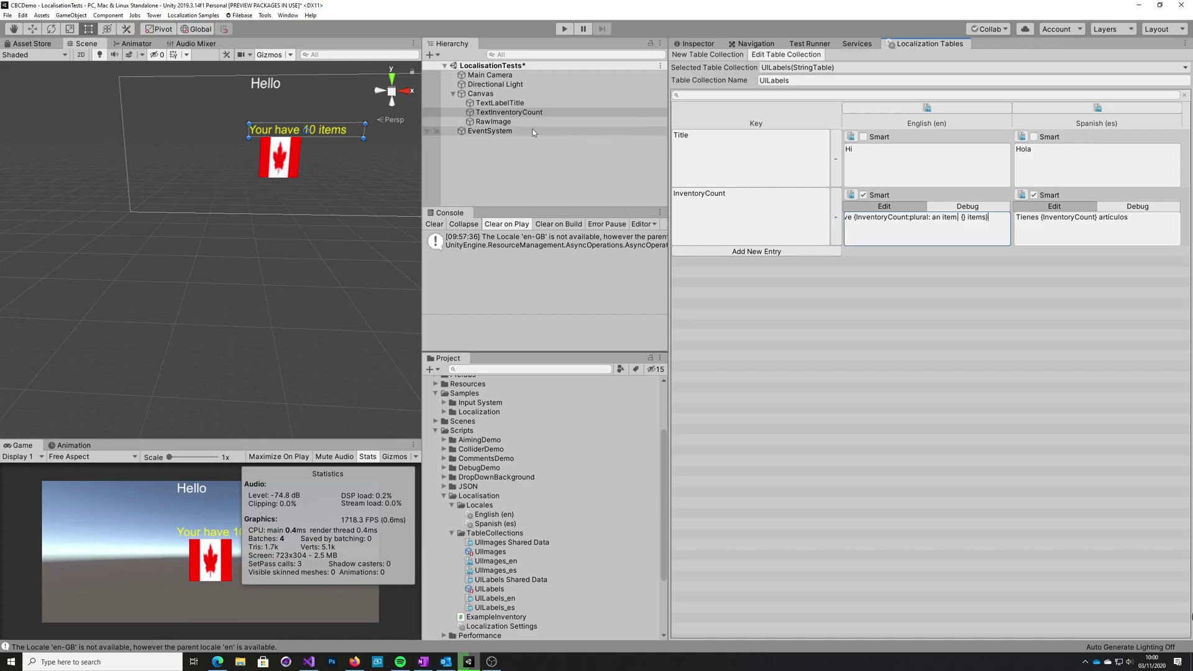
- Expand English on TextInventoryCount's Localize String Event and view Debug and Preview output
click(698, 43)
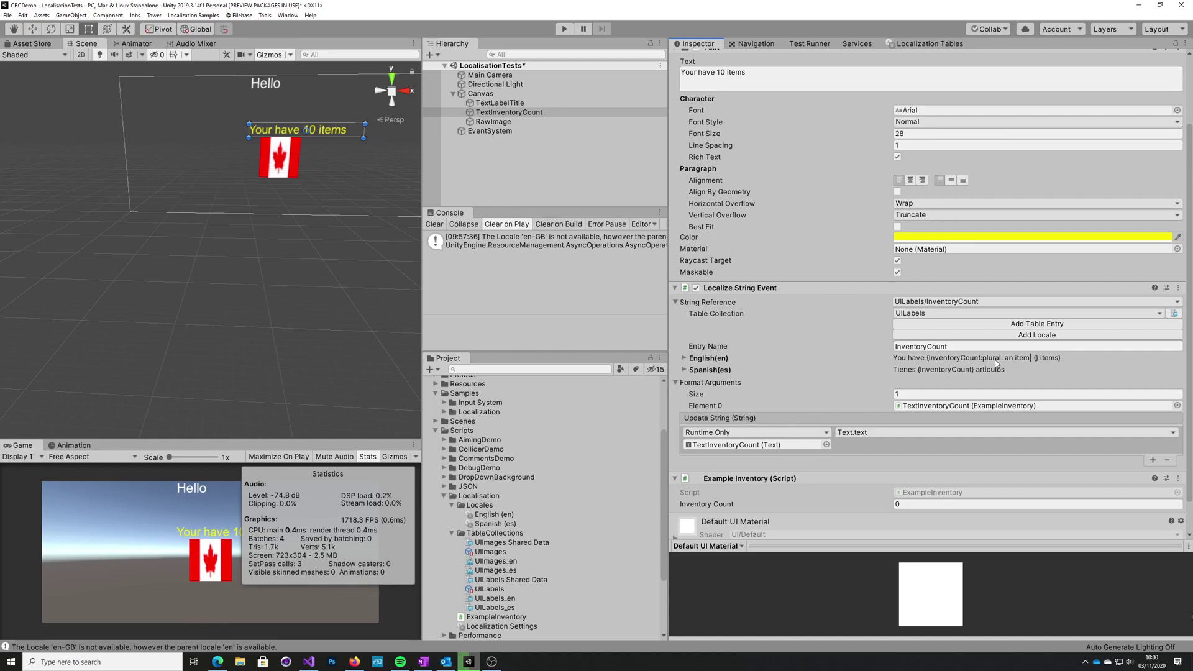
click(684, 359)
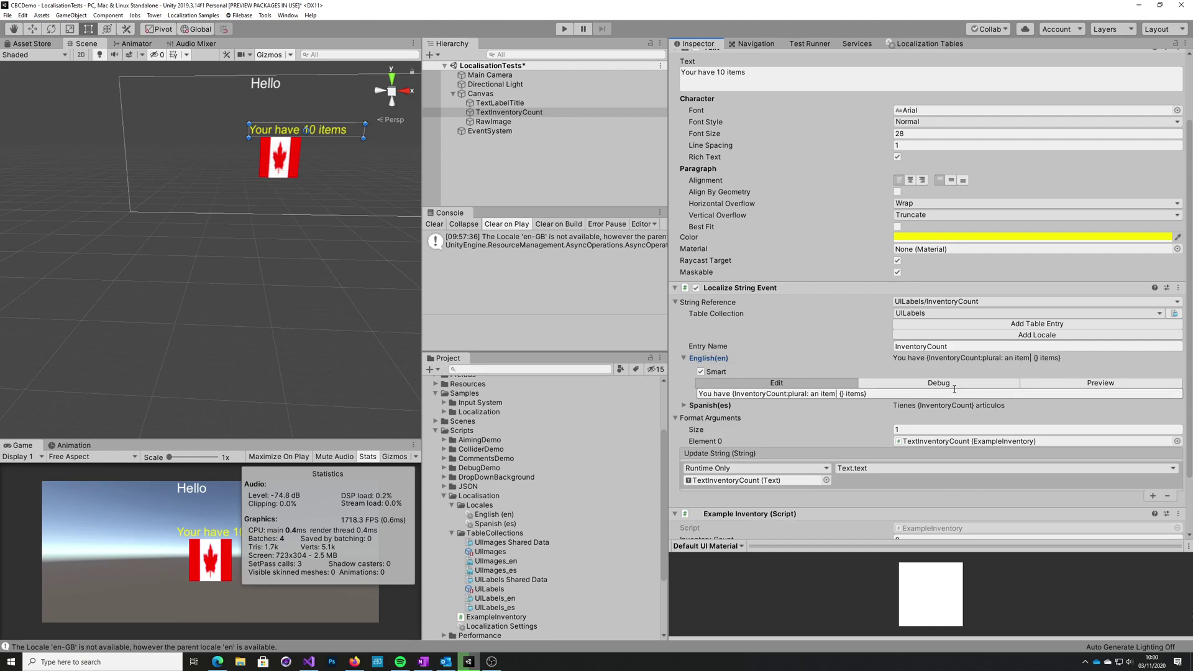
click(954, 387)
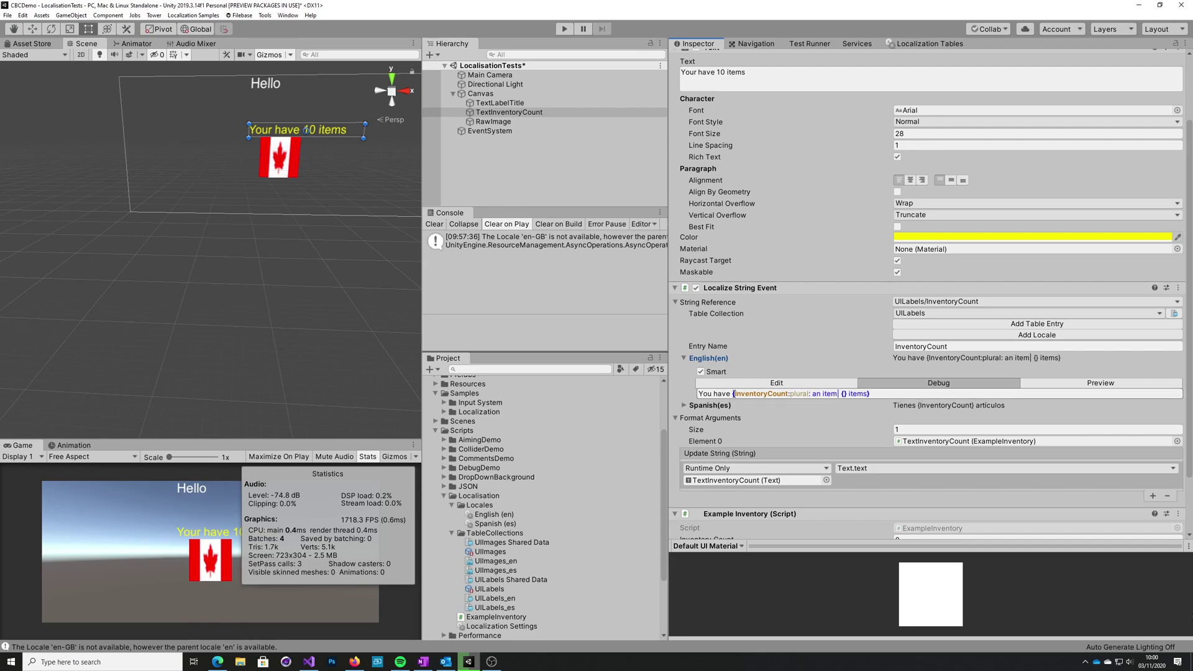
click(1069, 385)
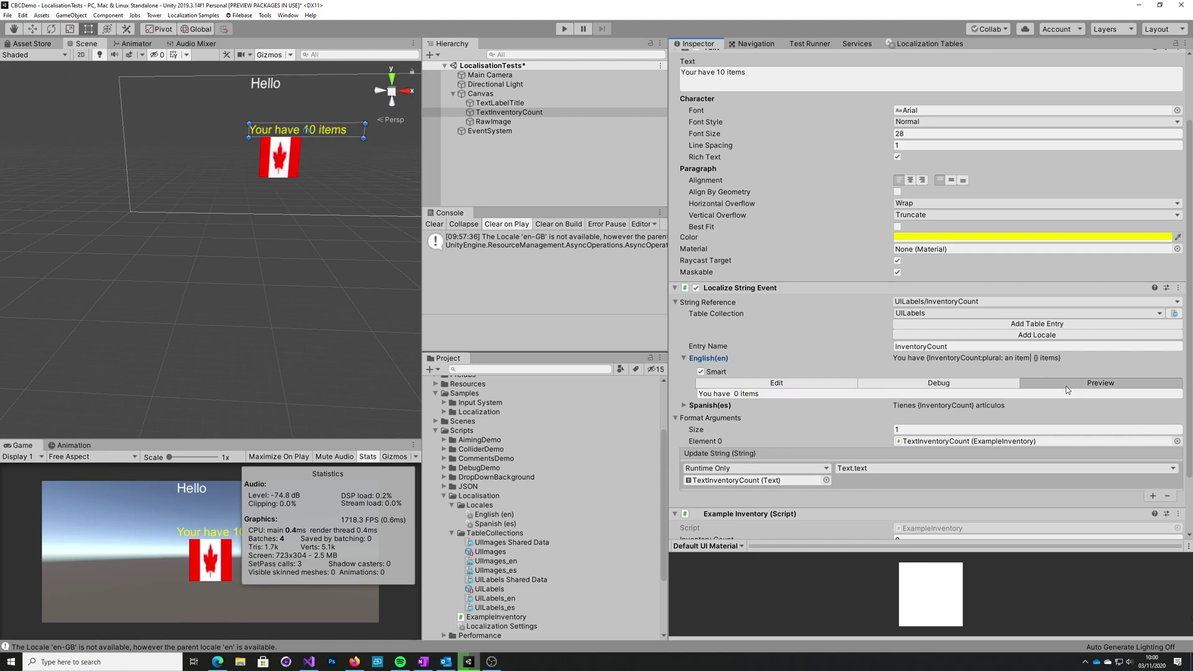
click(562, 29)
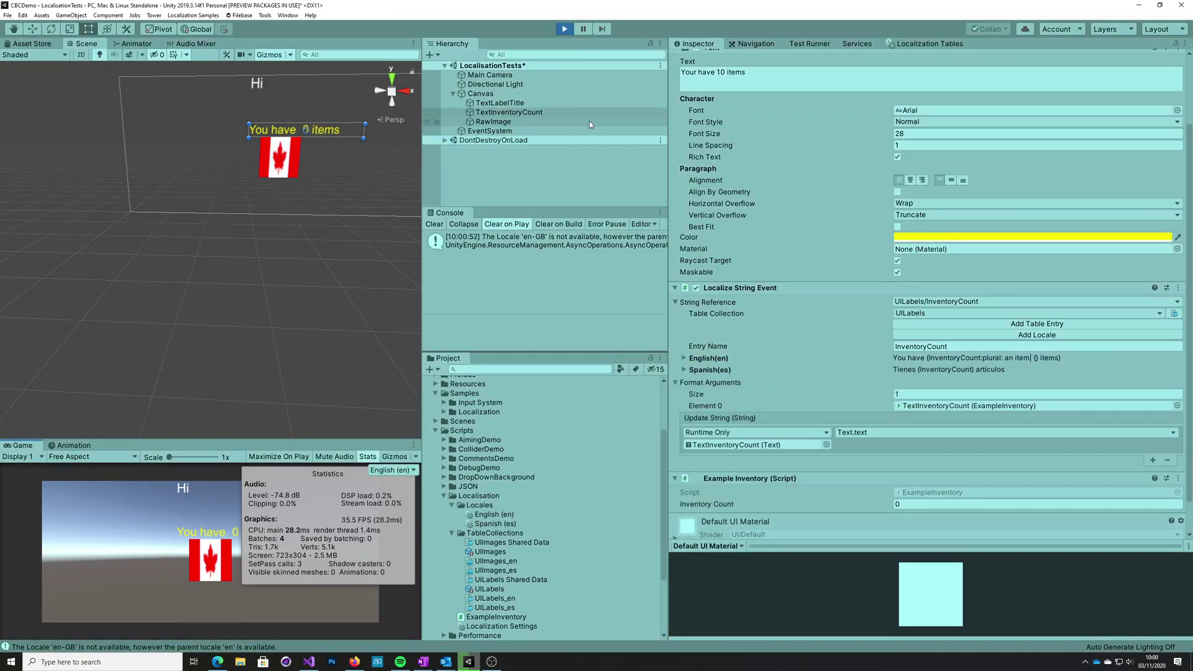
scroll(877, 483, down, 2)
click(916, 469)
text(1)
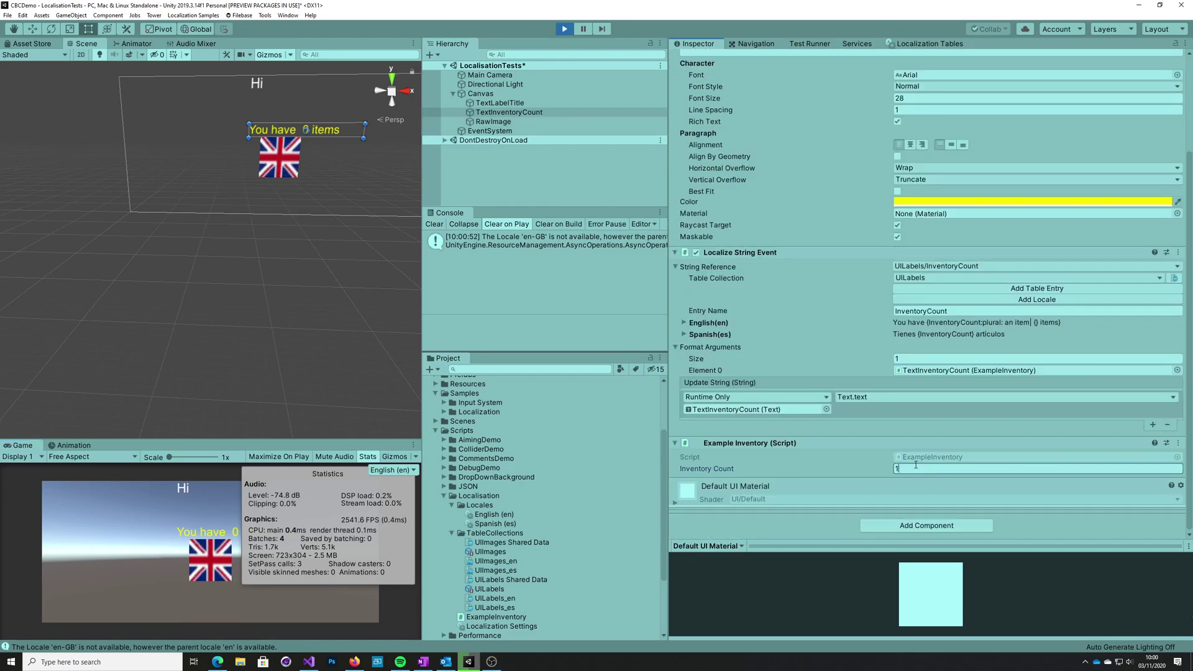
click(412, 470)
click(397, 493)
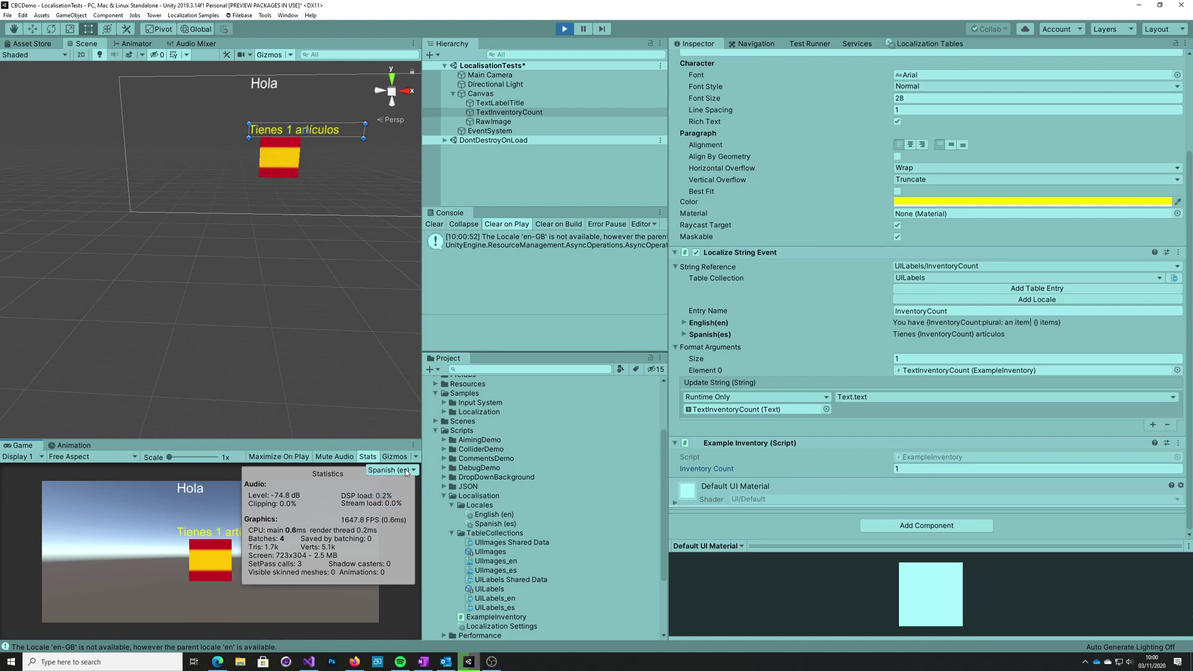
click(409, 470)
click(397, 482)
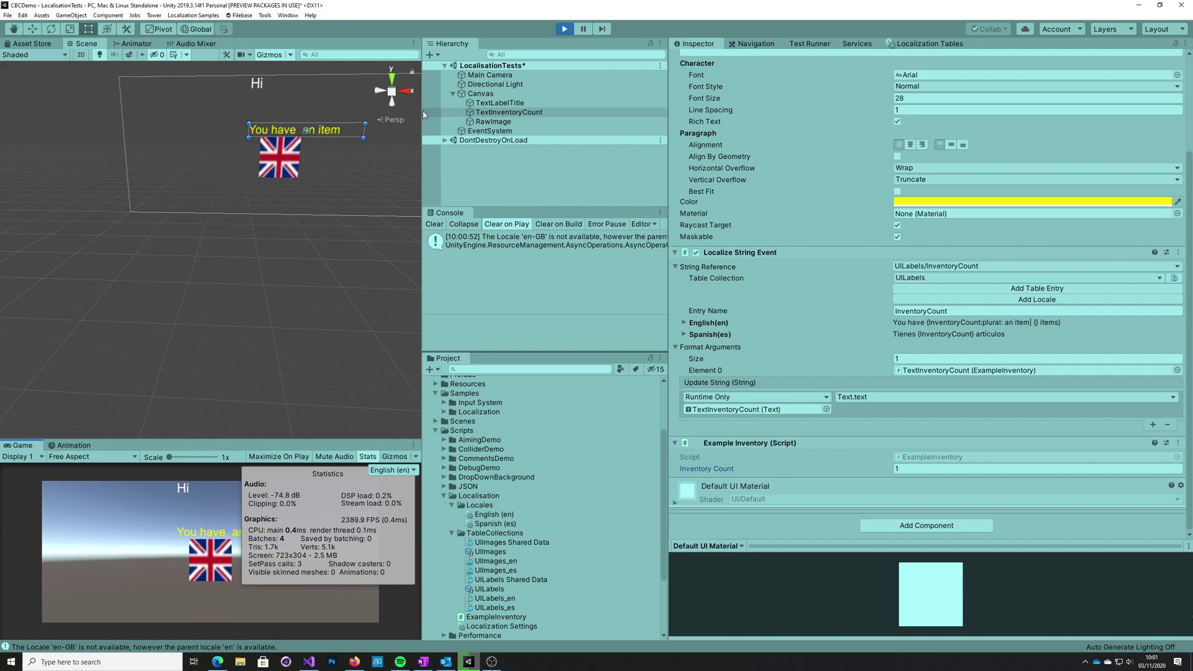
- Stop the scene, delete the space before 'an item' in English InventoryCount, and rerun
click(564, 29)
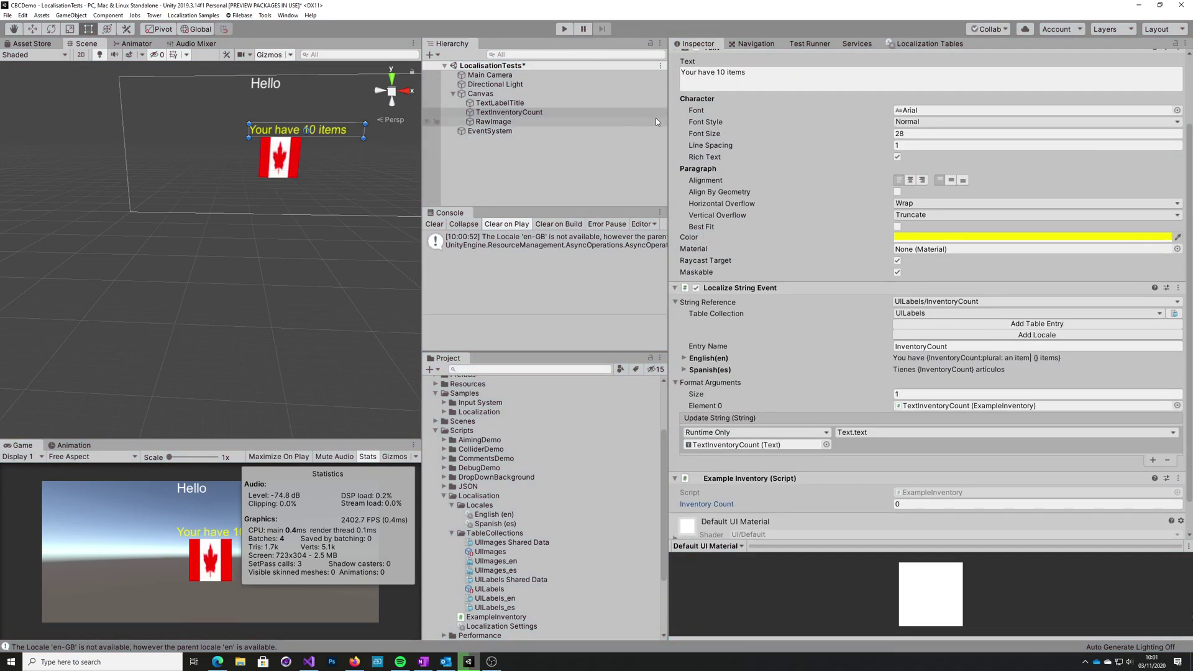
click(930, 44)
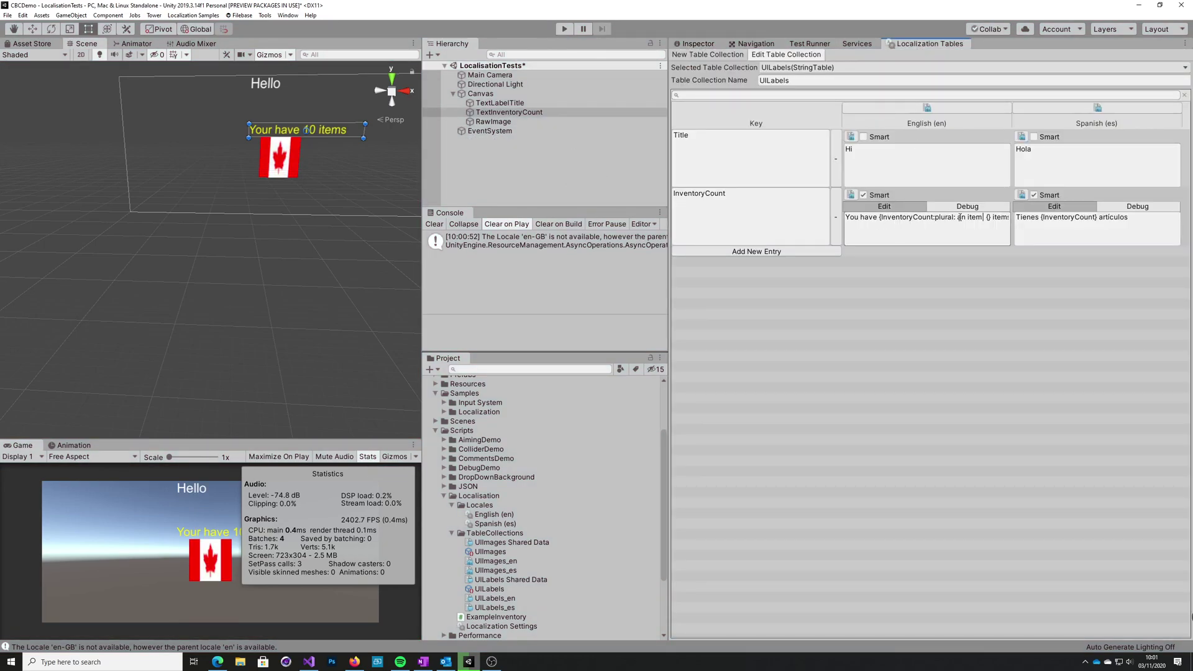
click(959, 220)
click(960, 221)
key(BackSpace)
key(BackSpace)
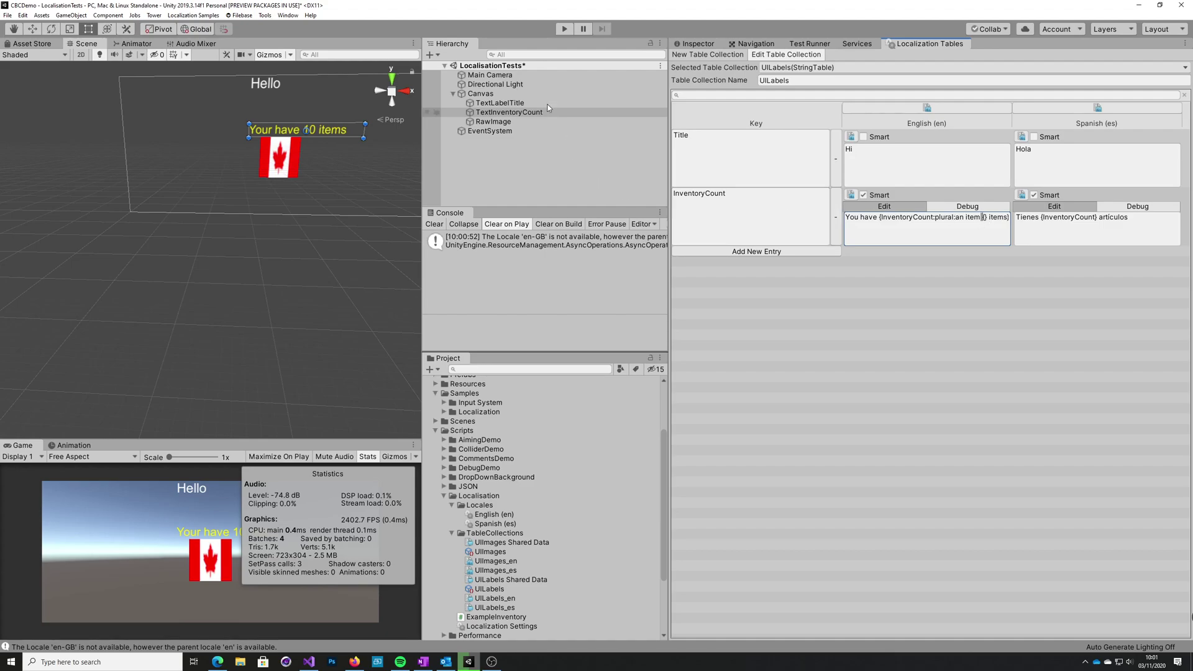
click(565, 29)
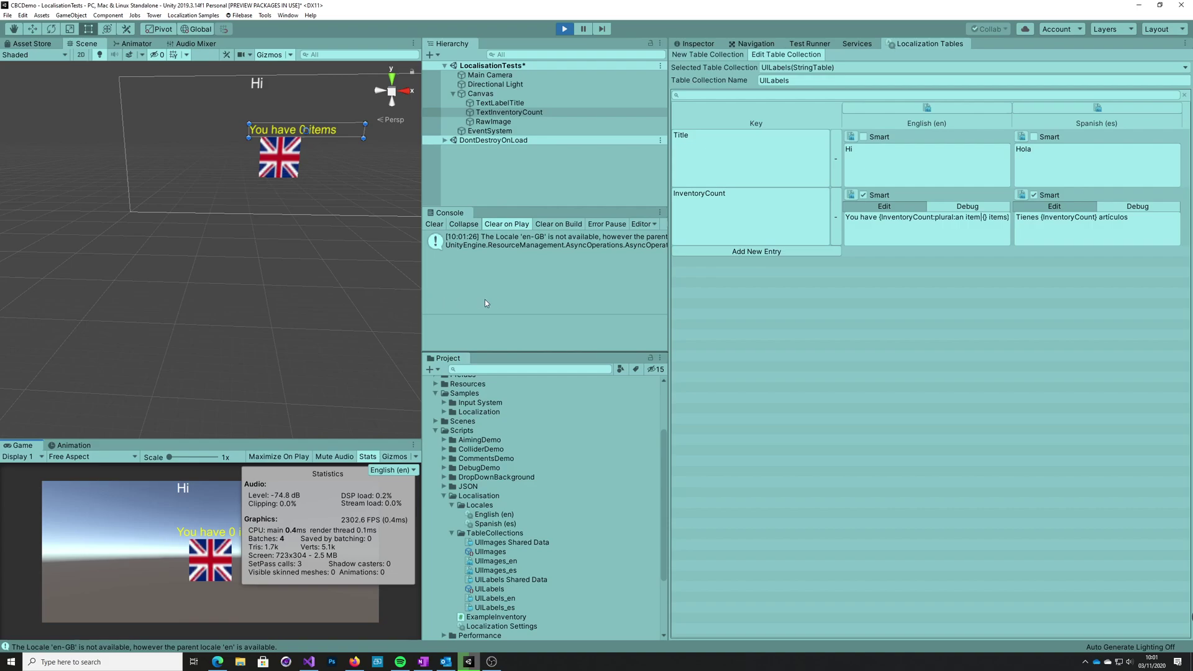
- Set Inventory Count to 1 and compare the Spanish and English output in the running game
click(678, 94)
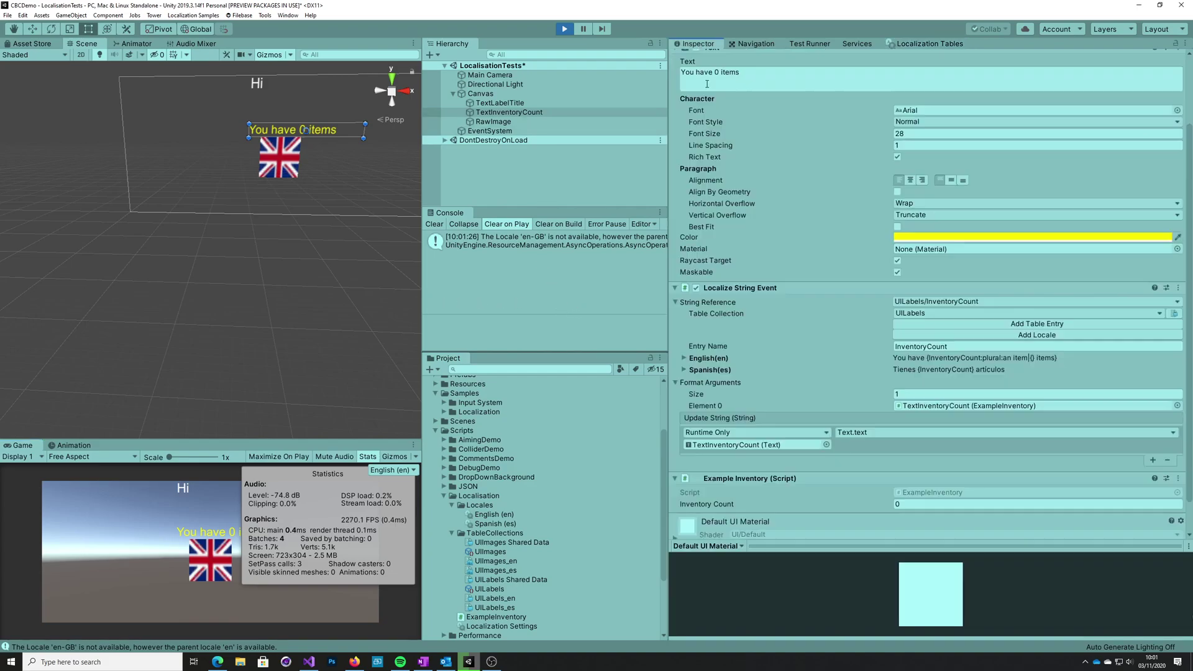
click(695, 44)
scroll(907, 460, down, 1)
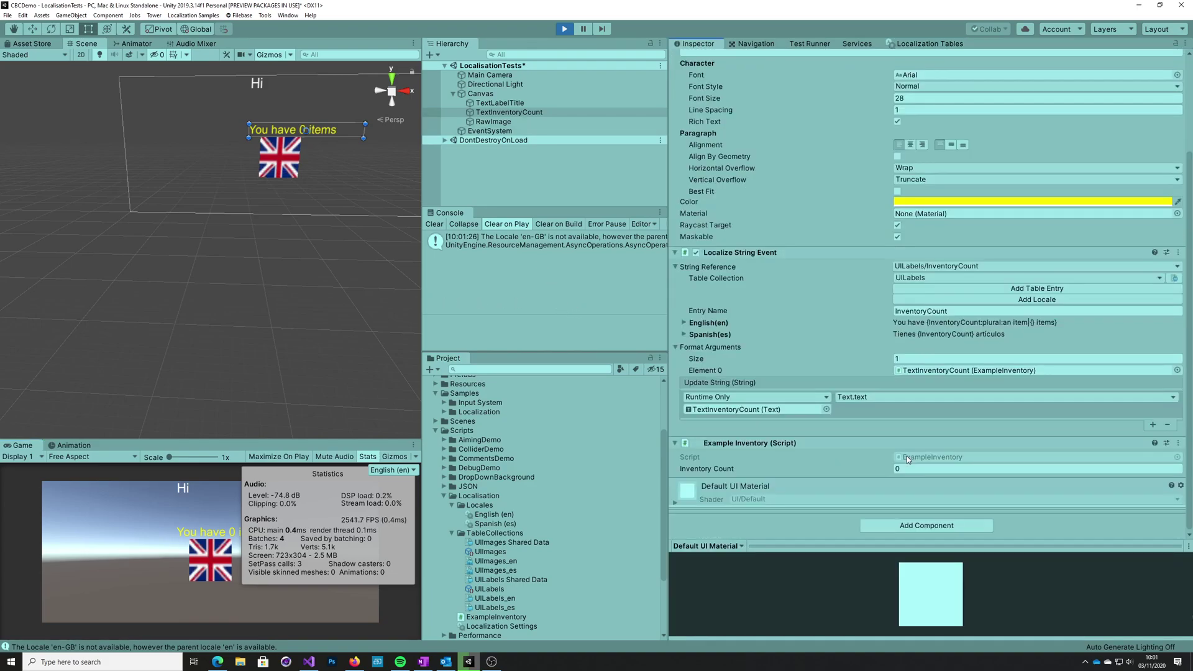
click(908, 468)
text(1)
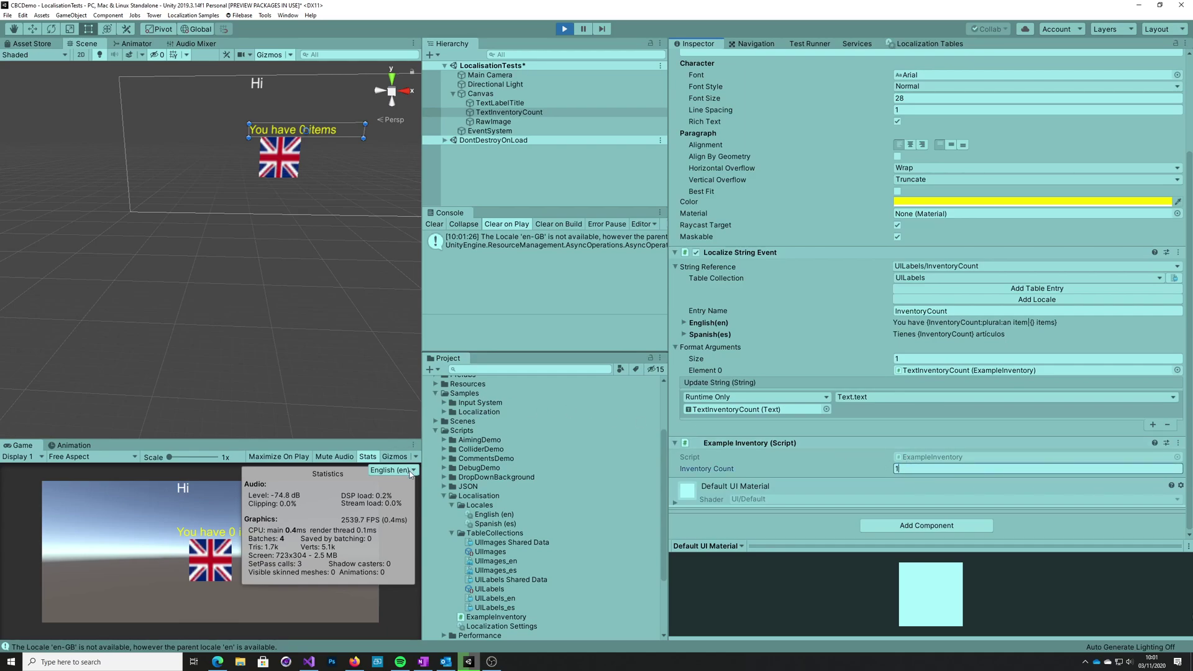
click(393, 471)
click(399, 490)
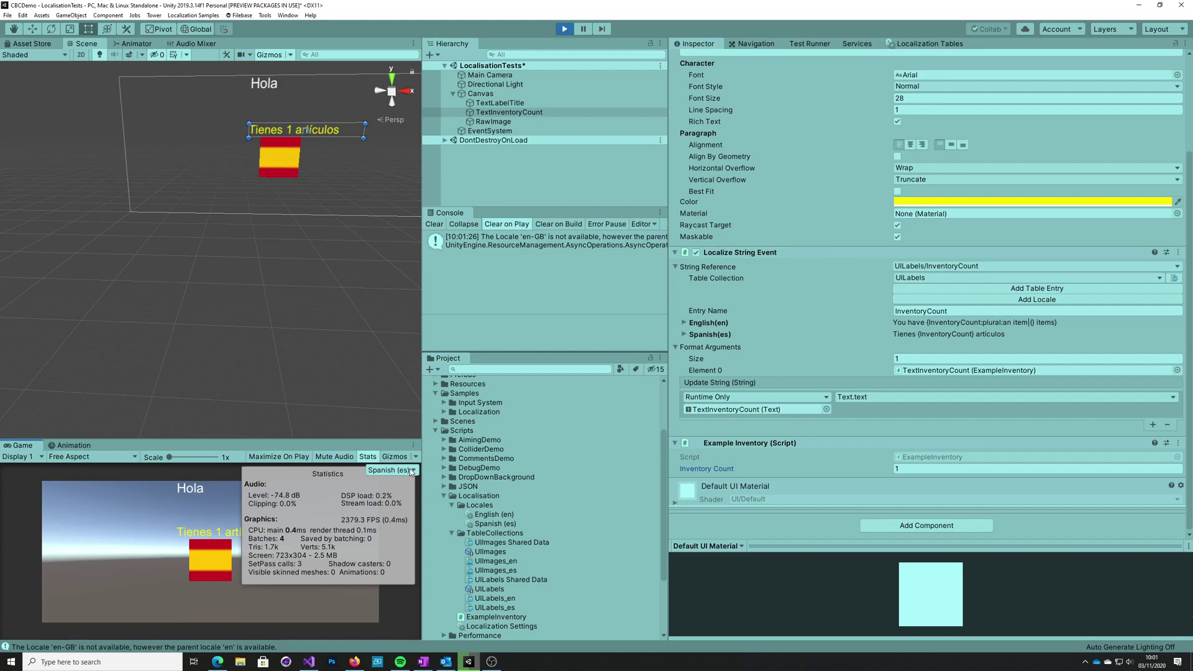
click(411, 471)
click(403, 483)
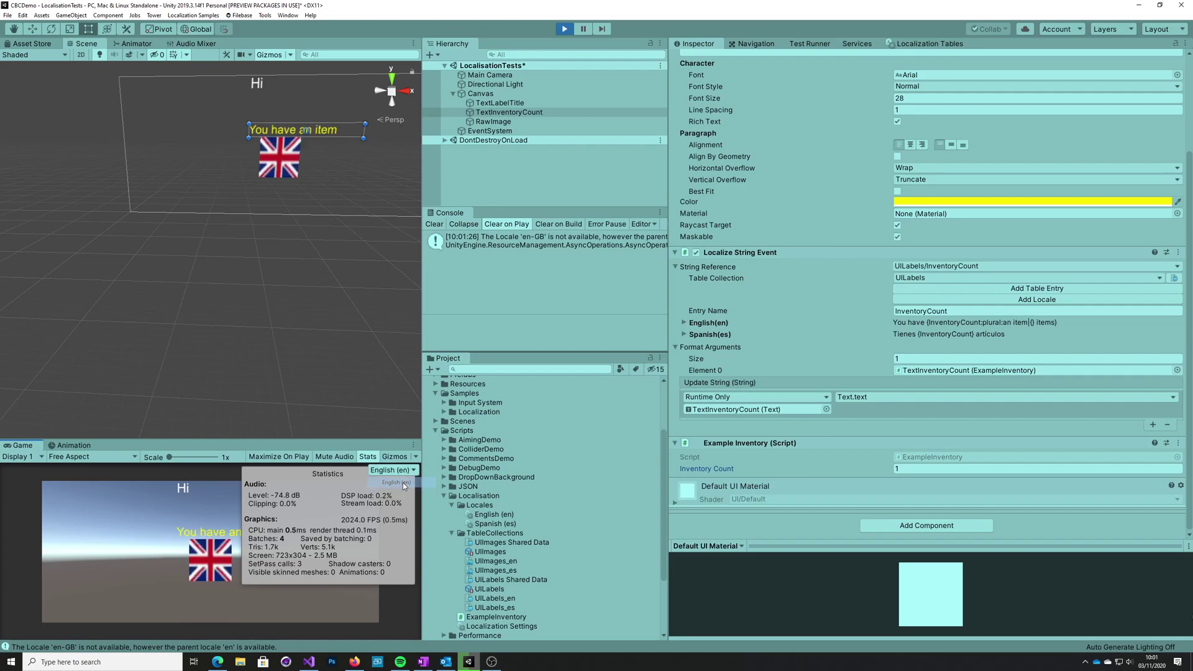